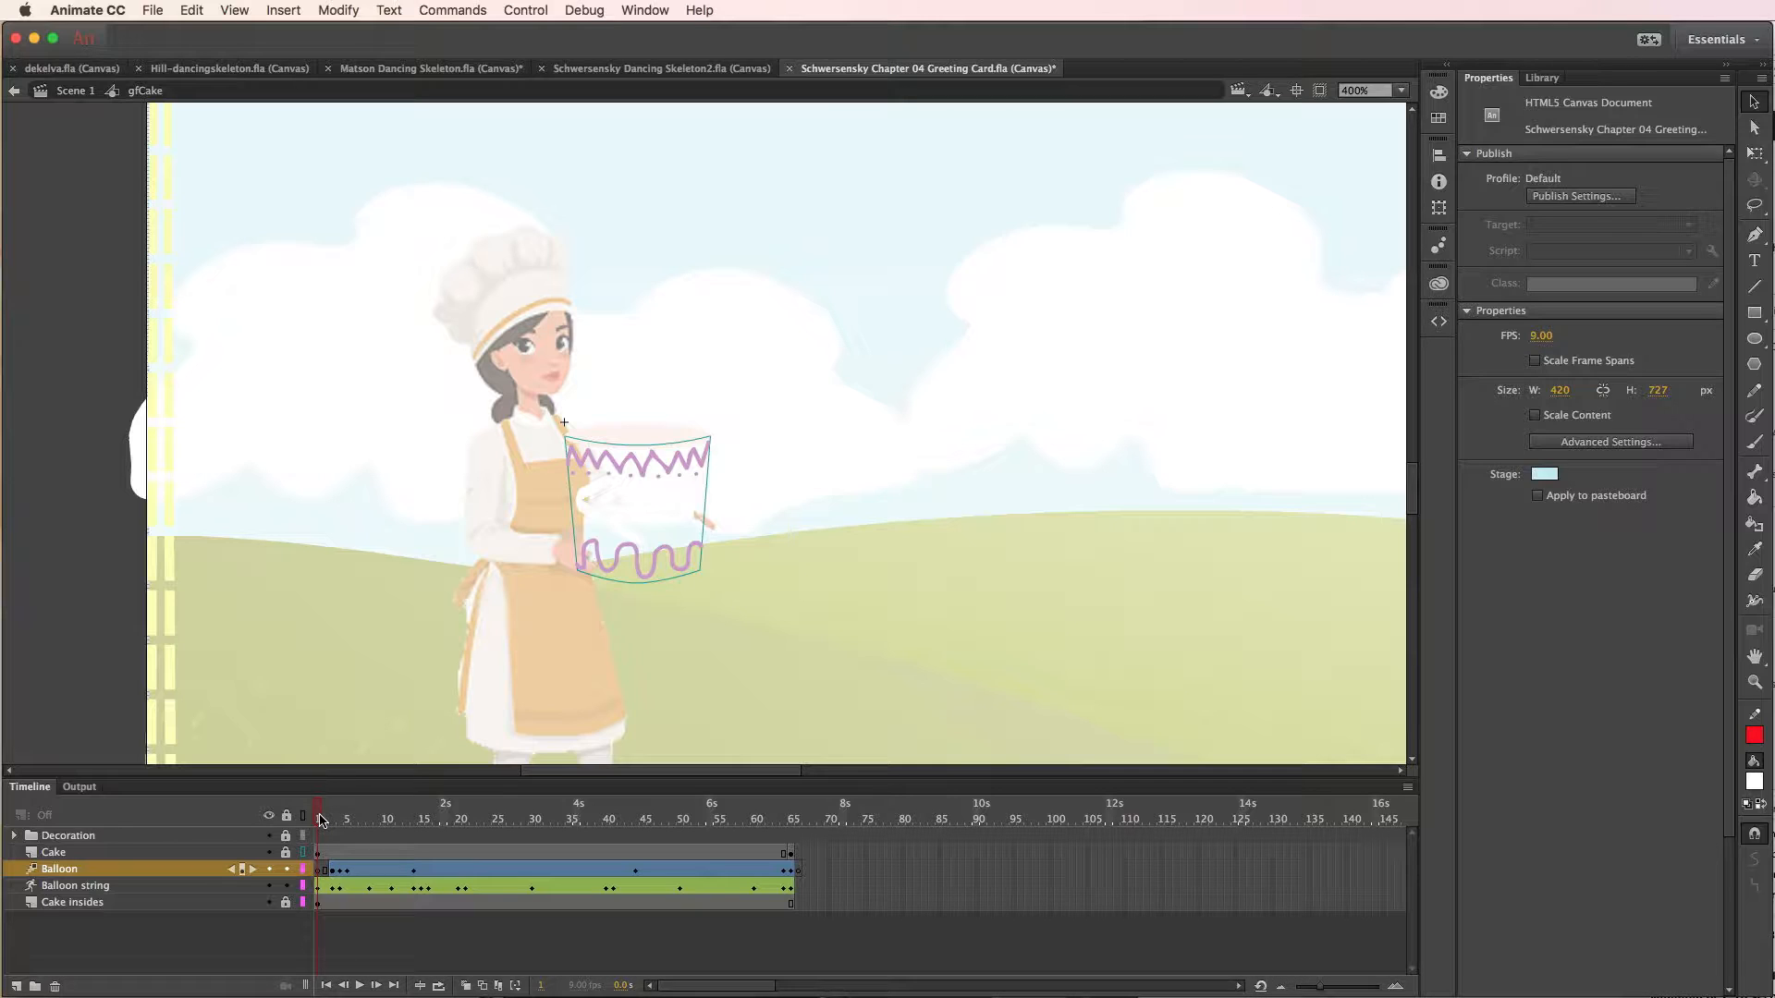
- Scrub through the existing balloon animation, and delete the Balloon and Balloon string layers
left_click_drag(322, 821, 348, 824)
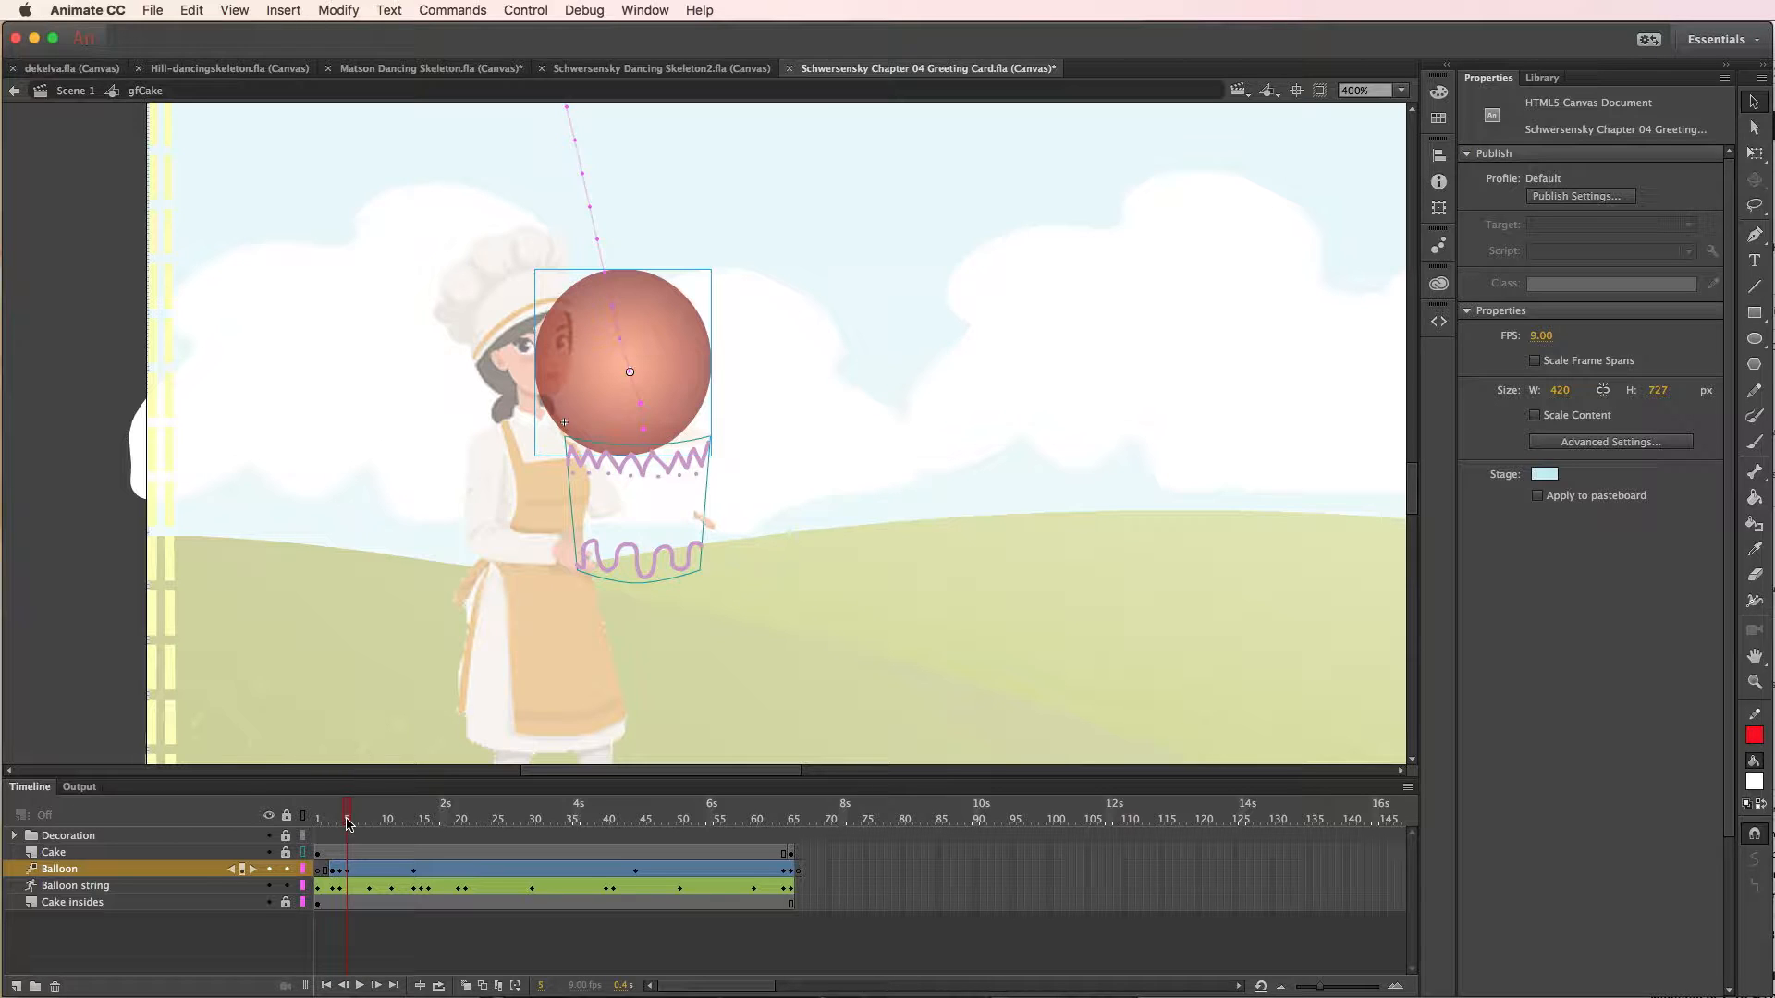
left_click_drag(348, 824, 433, 822)
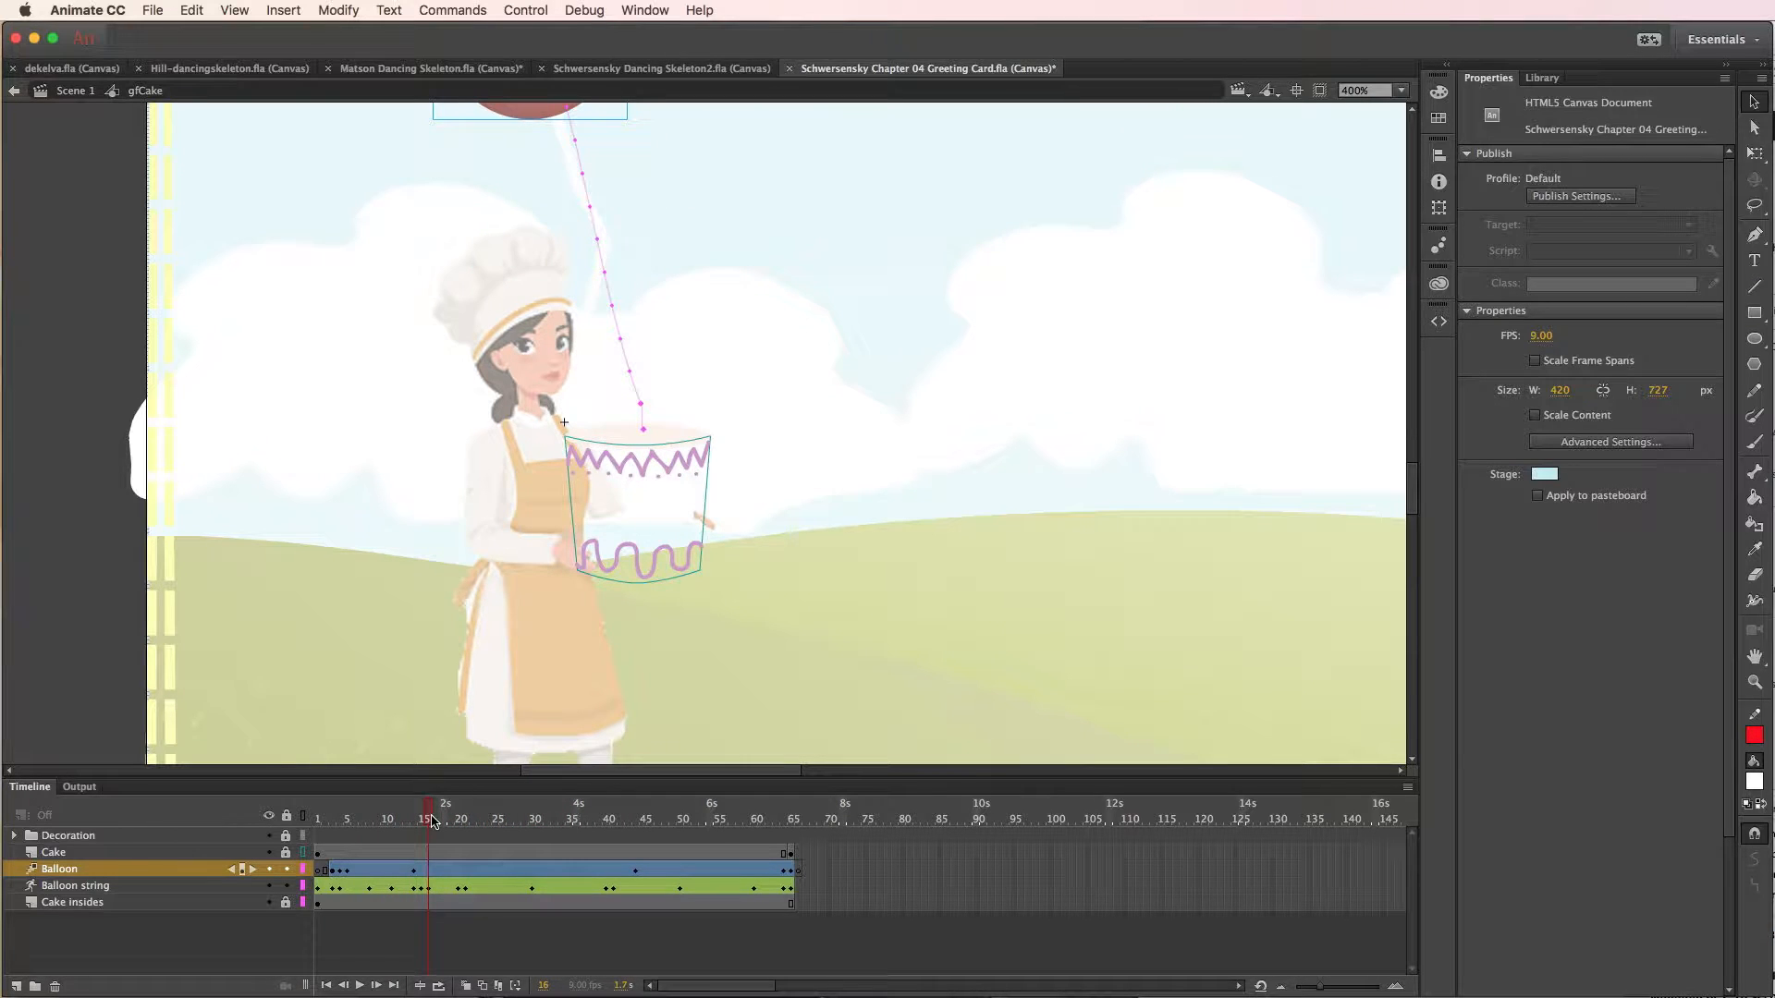
left_click(426, 513)
left_click(135, 889)
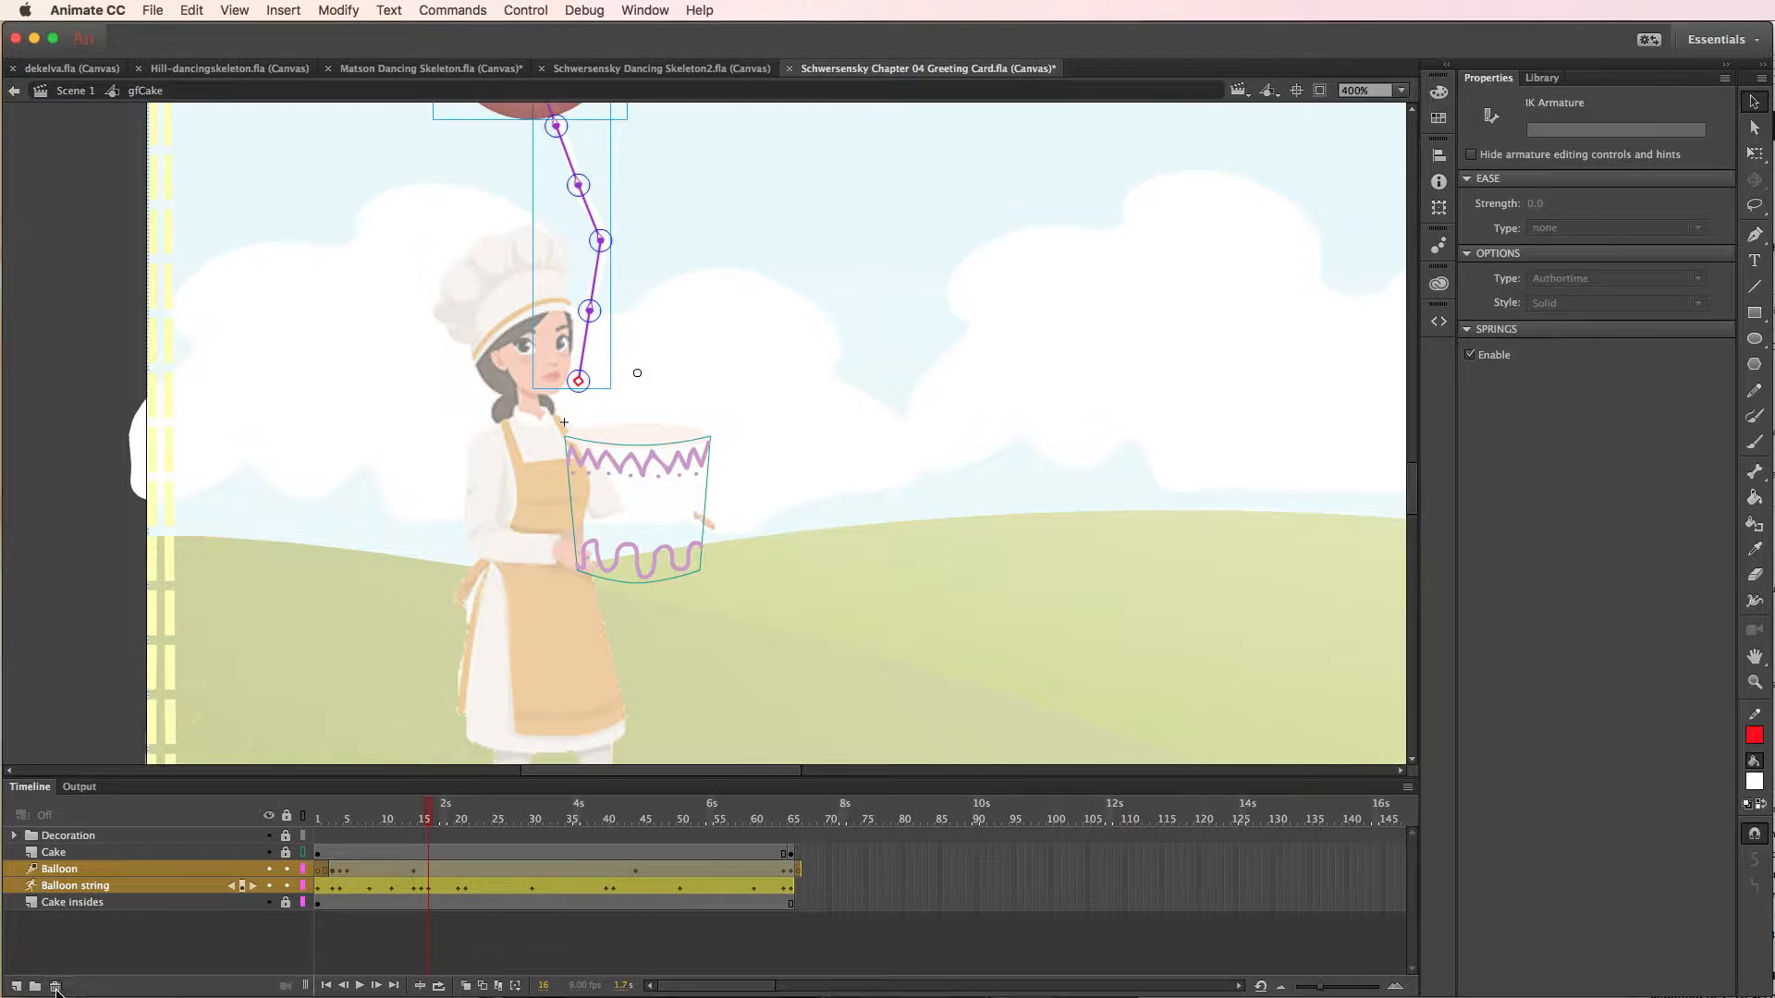
left_click(56, 988)
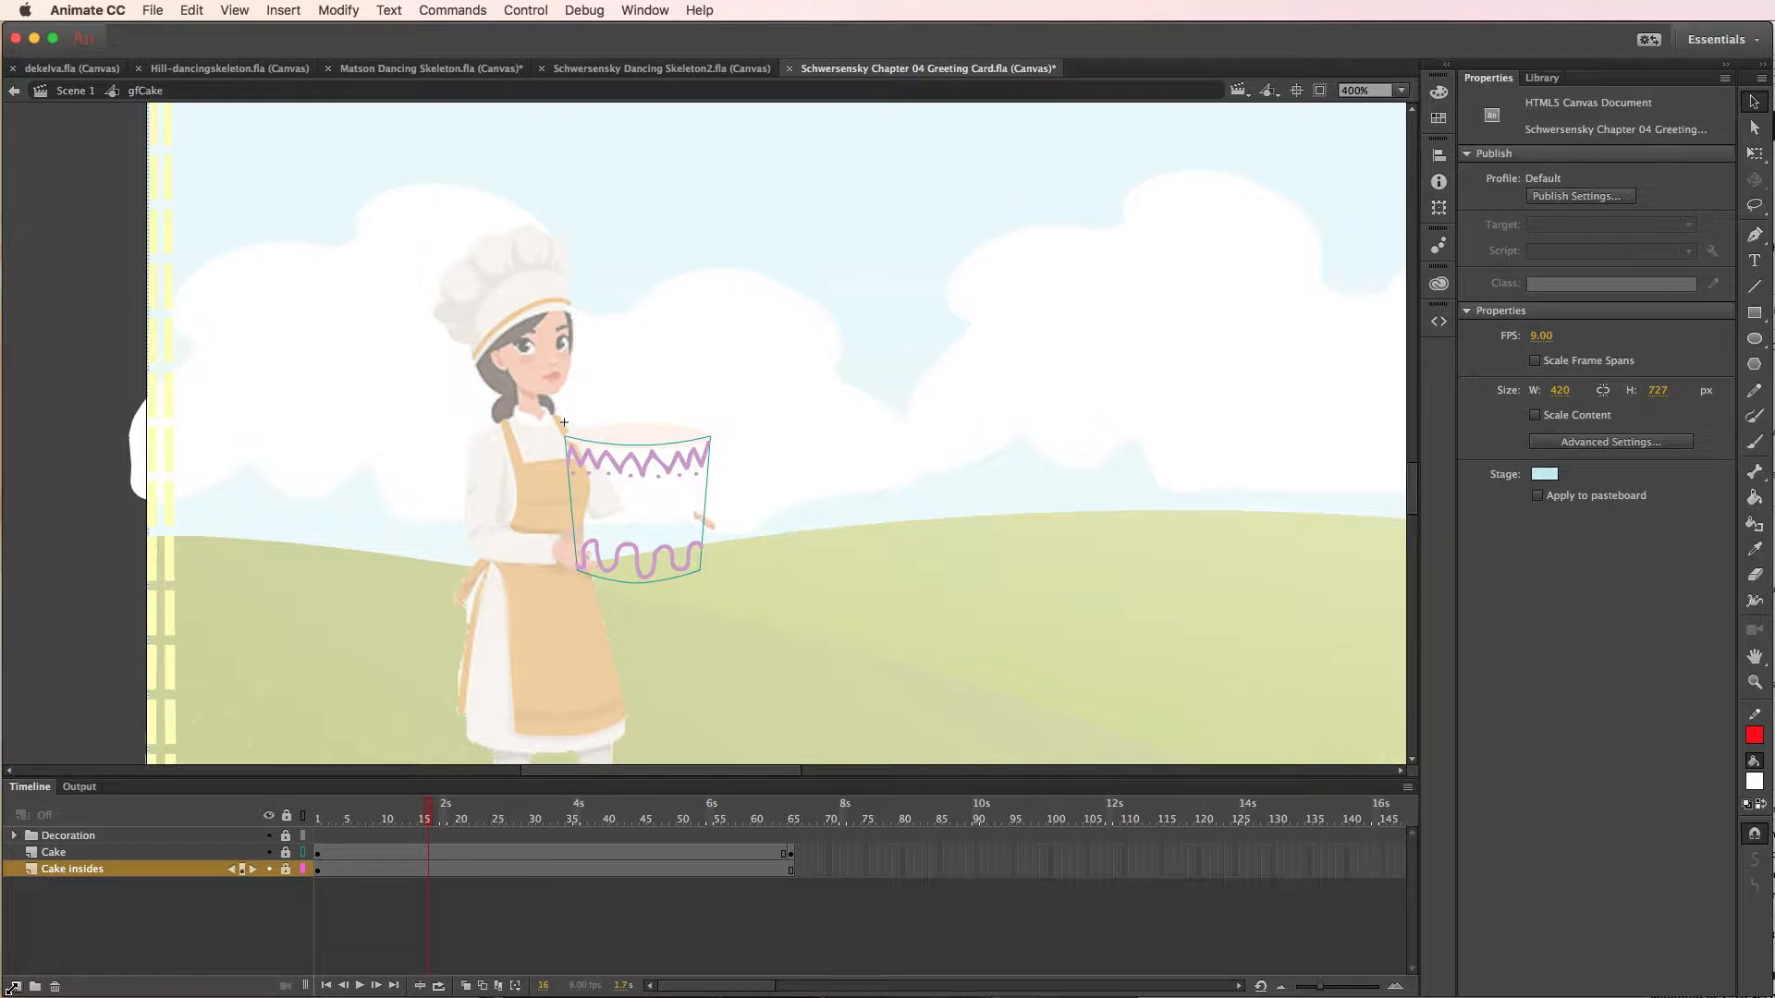
- Add a new layer above Cake insides and draw a red circle without stroke, about 70 px wide, over the cake's upper half
left_click(18, 986)
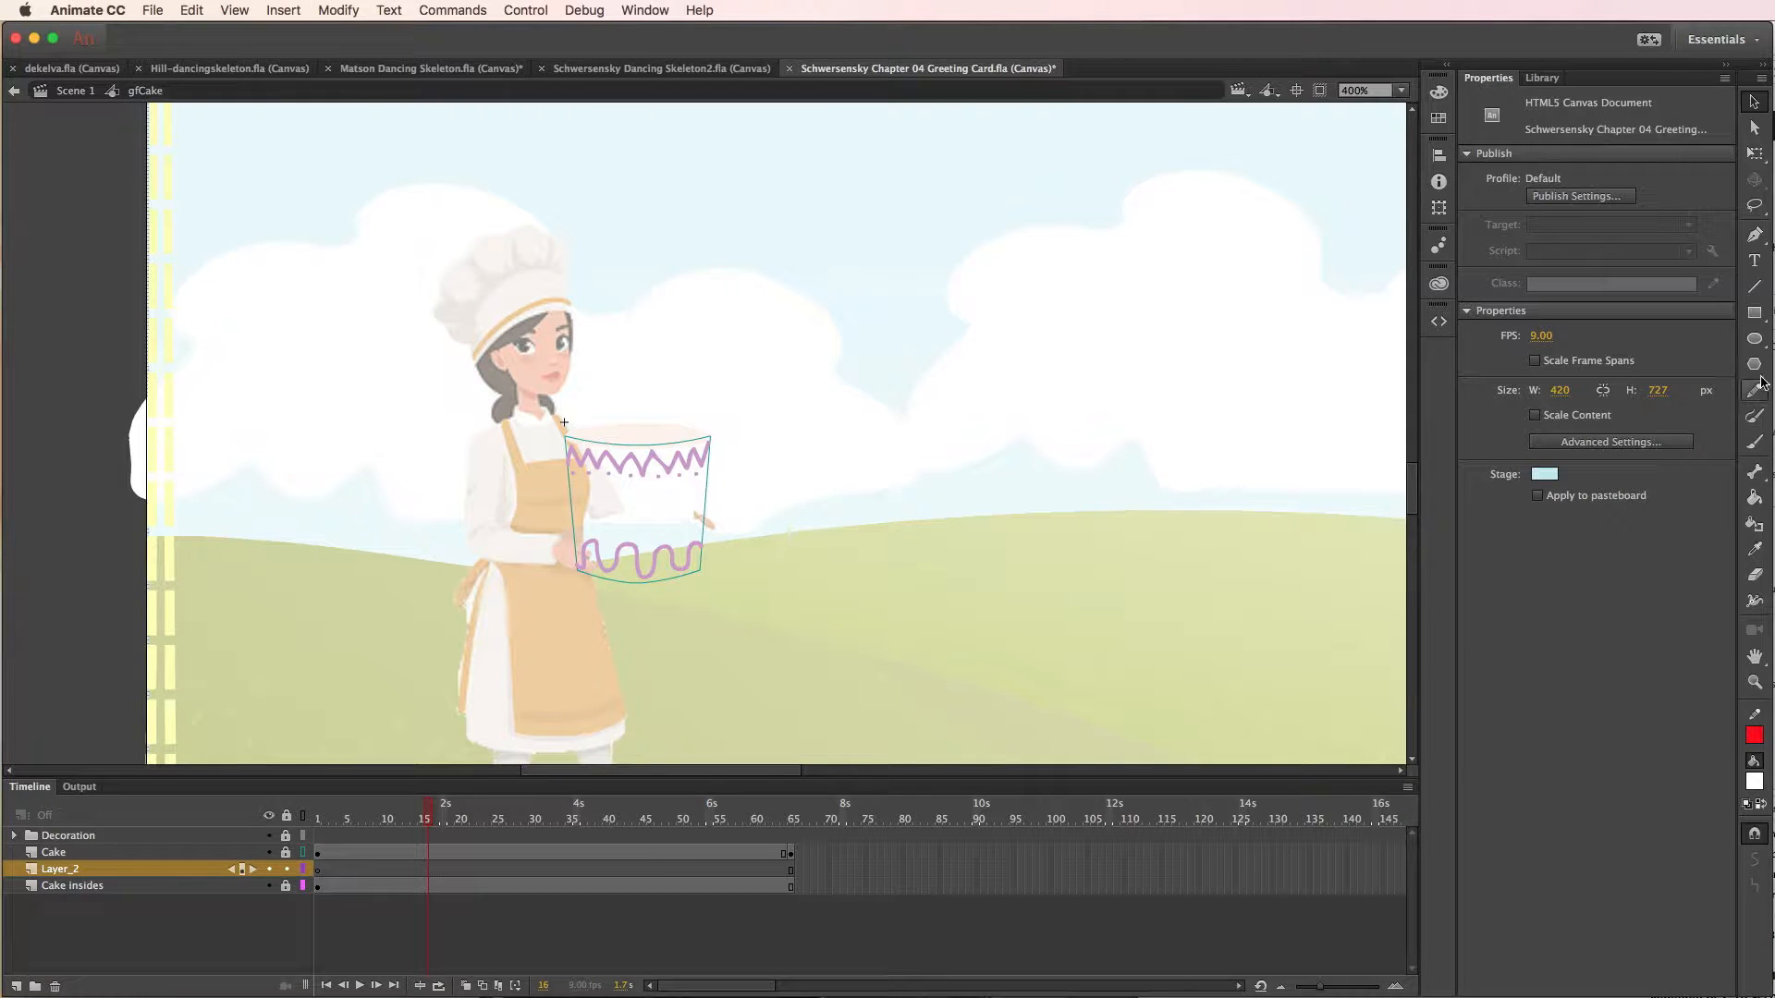
left_click(1755, 342)
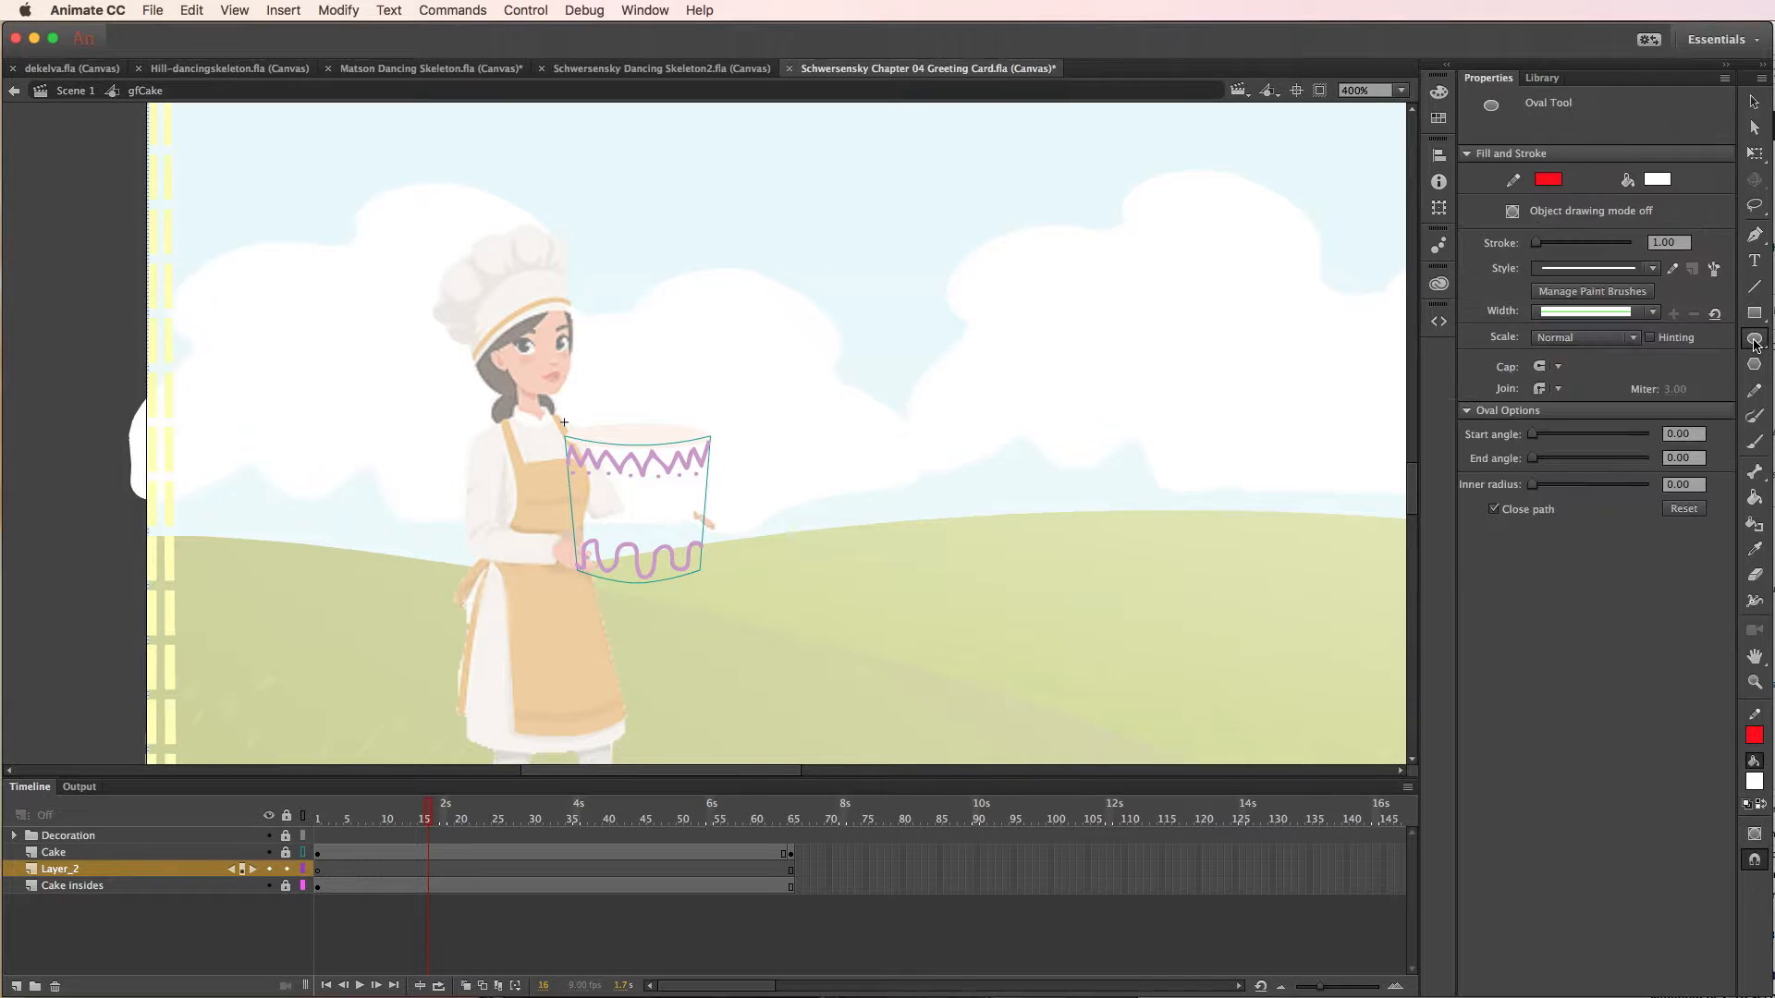
left_click(1548, 183)
left_click(1774, 198)
left_click(1659, 184)
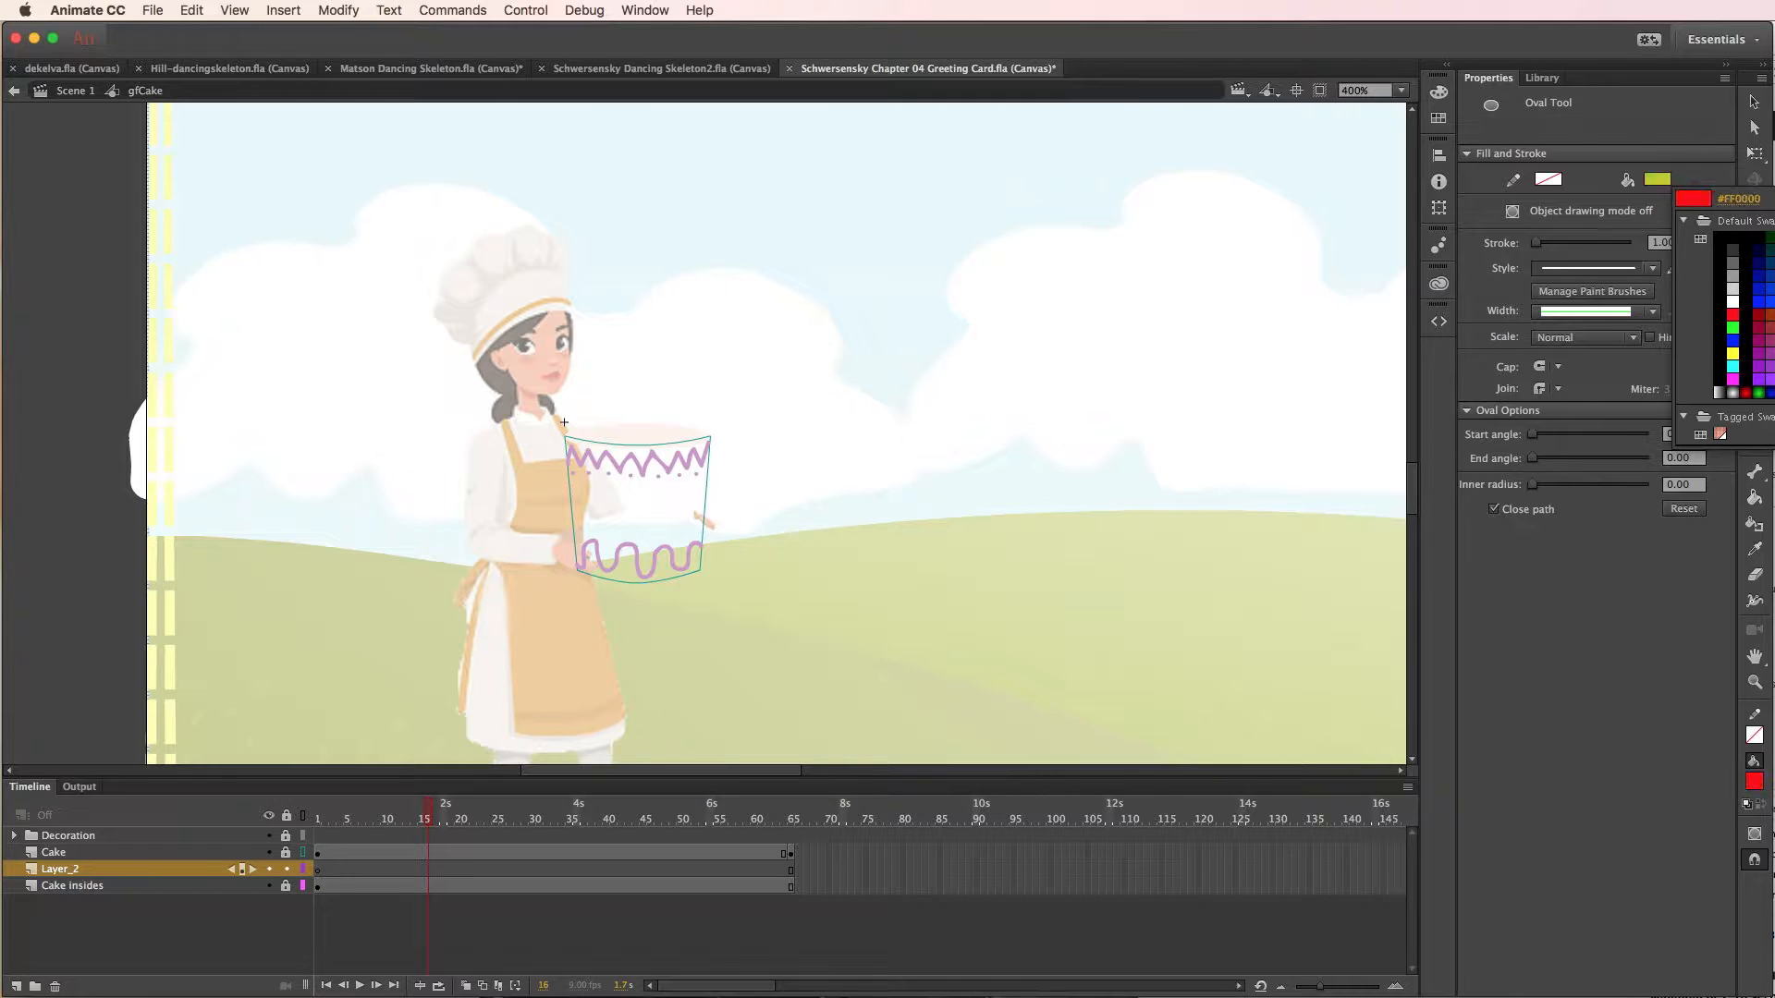
left_click(1733, 314)
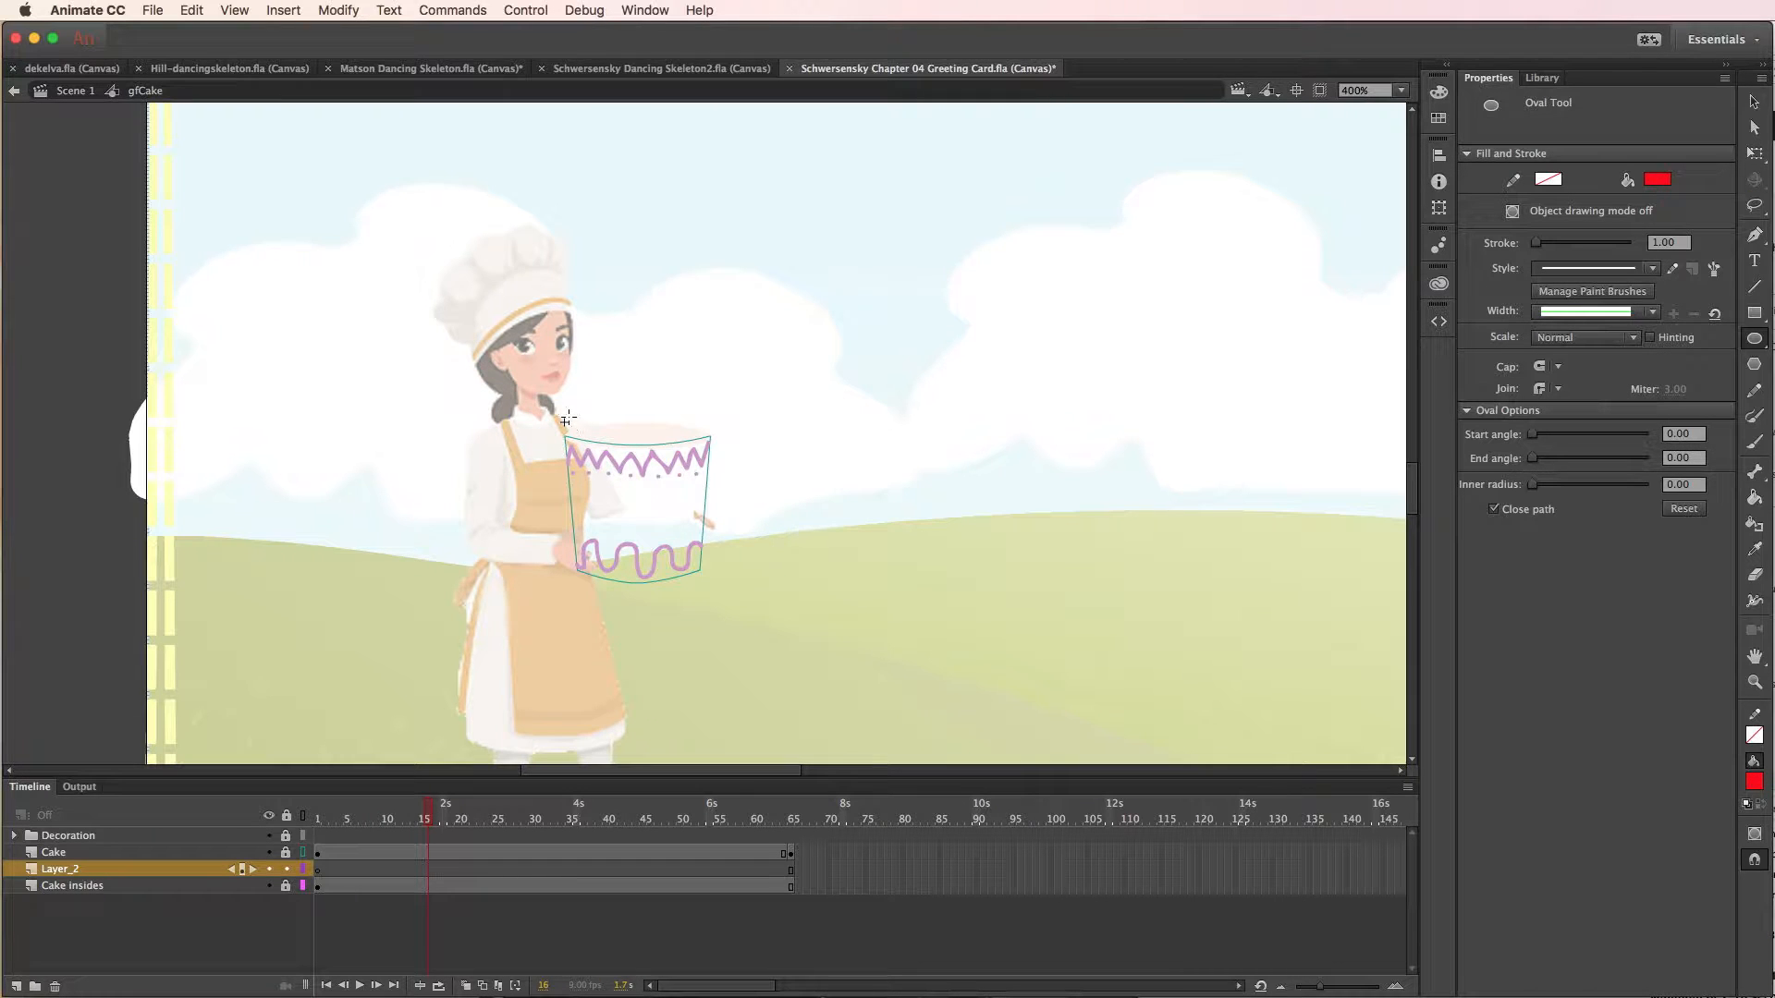
left_click_drag(563, 362, 708, 494)
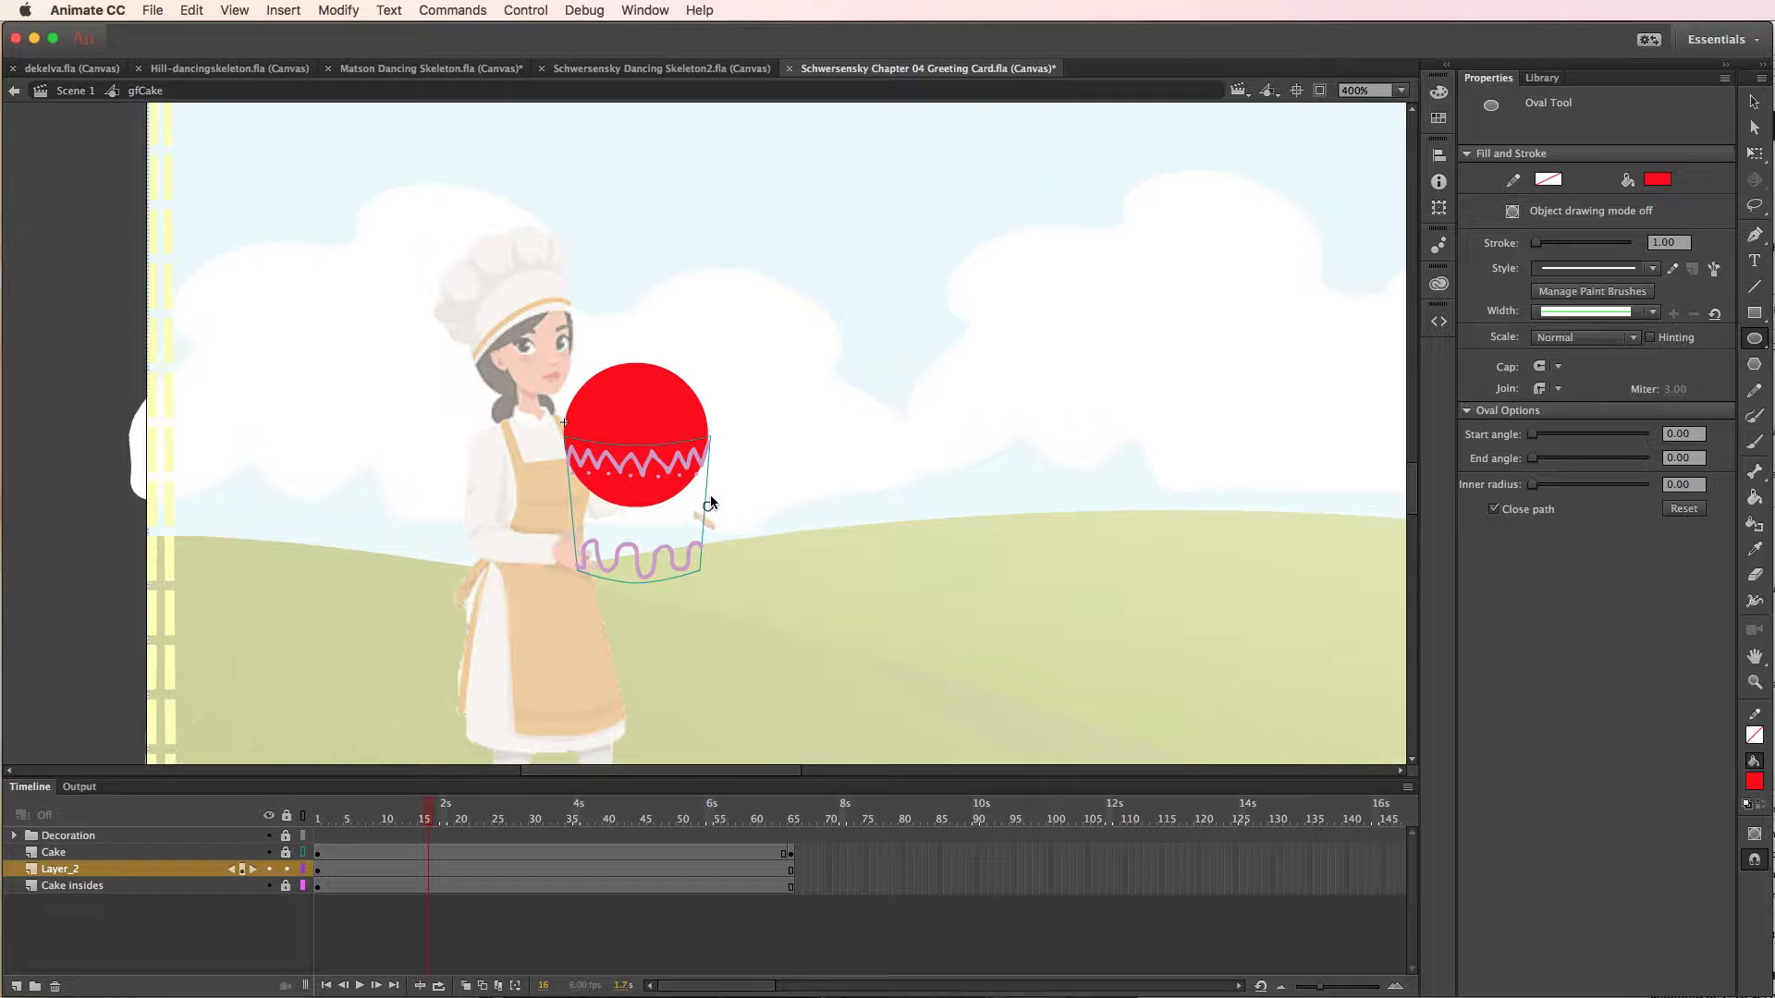
- Group the red circle and move it lower onto the cake, to about X -4.9, Y -9.7
left_click(1754, 101)
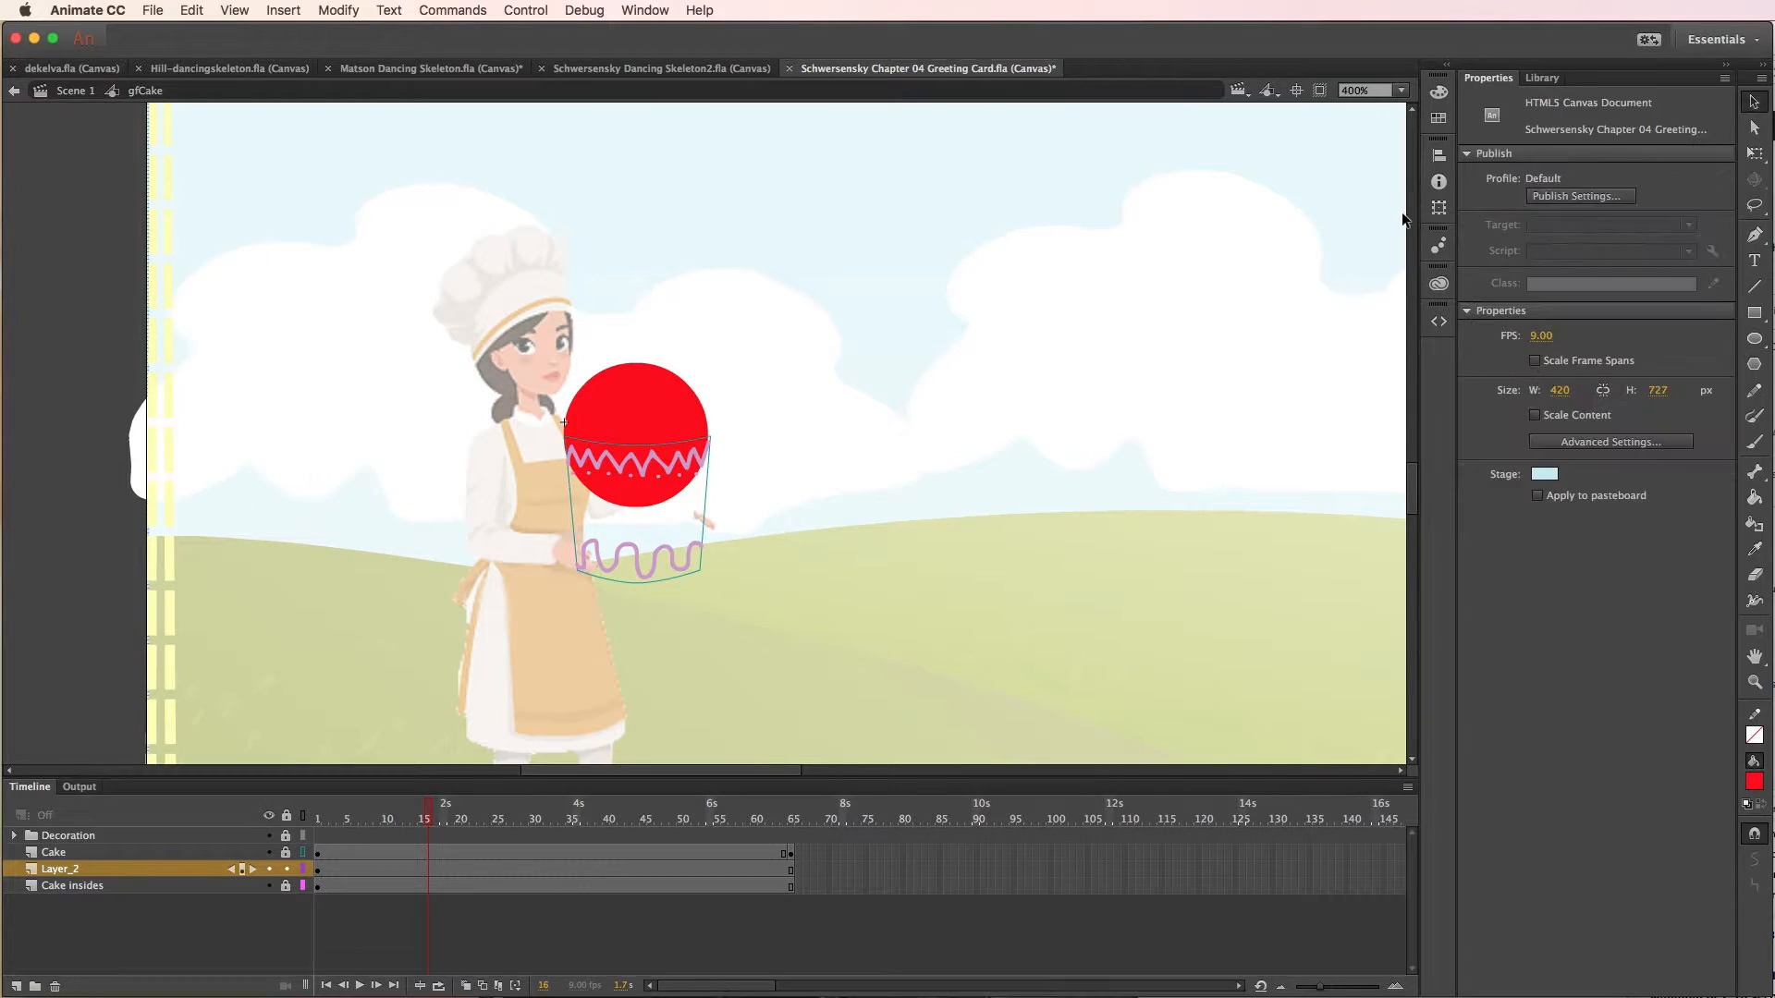
left_click(660, 423)
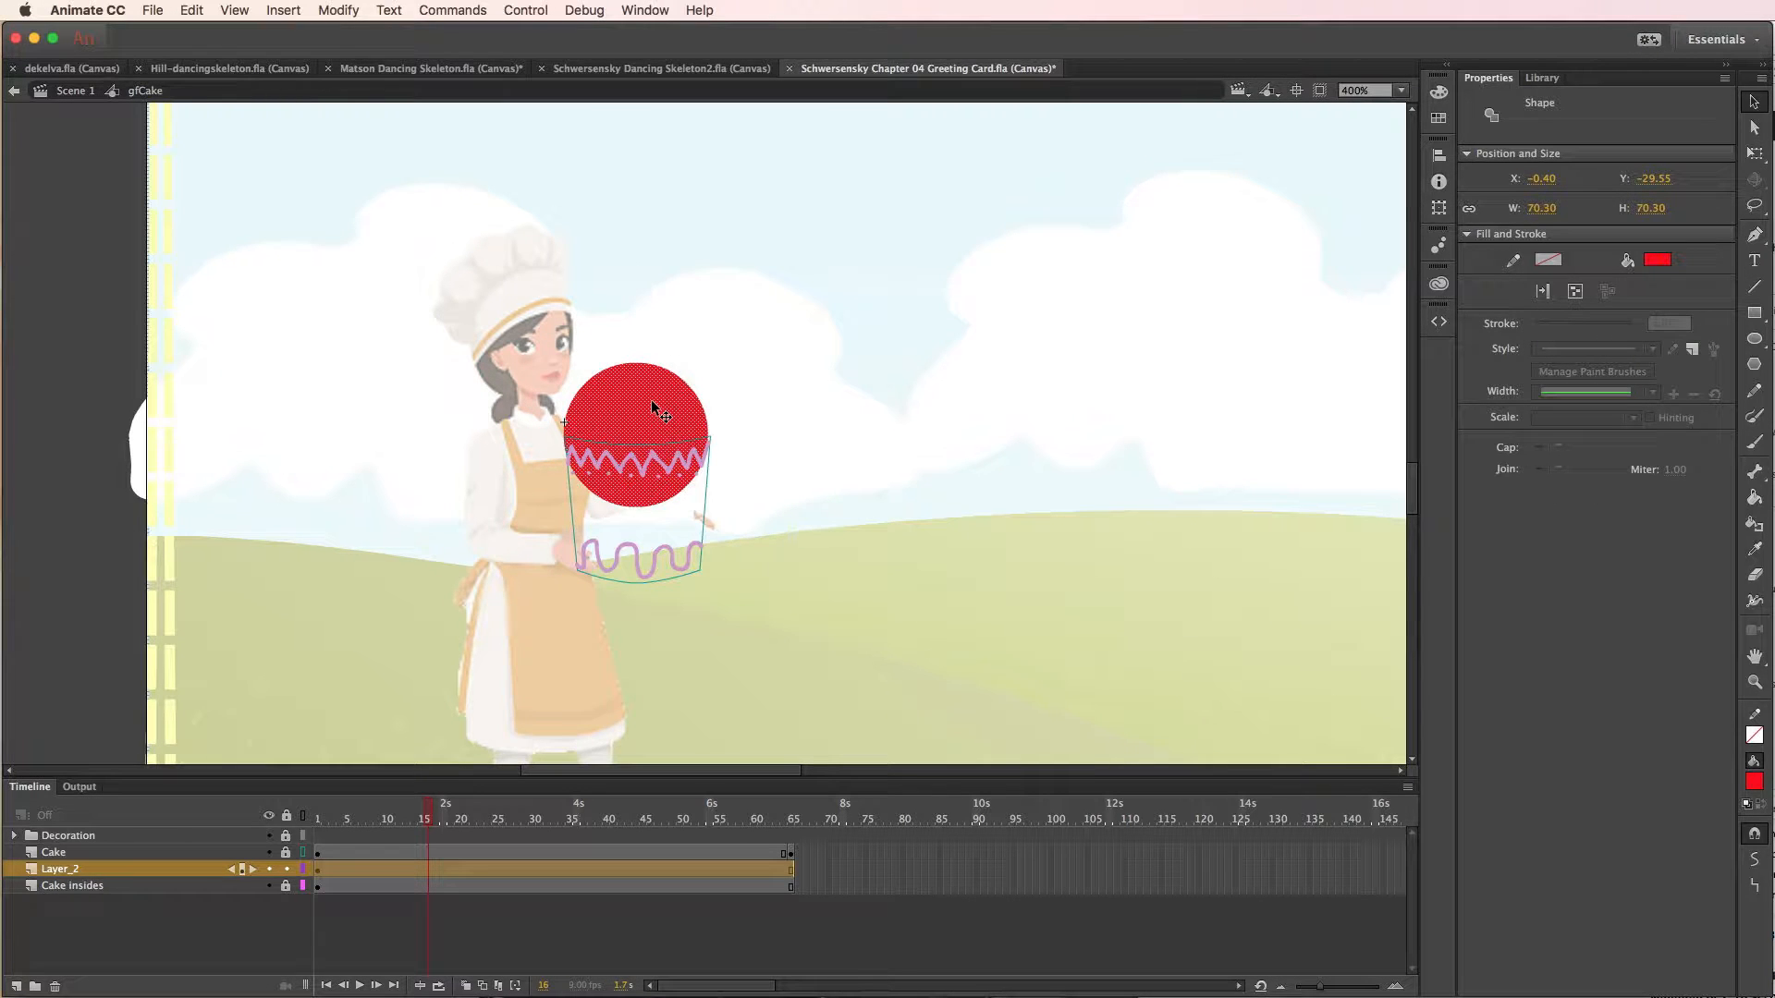
key("super+g")
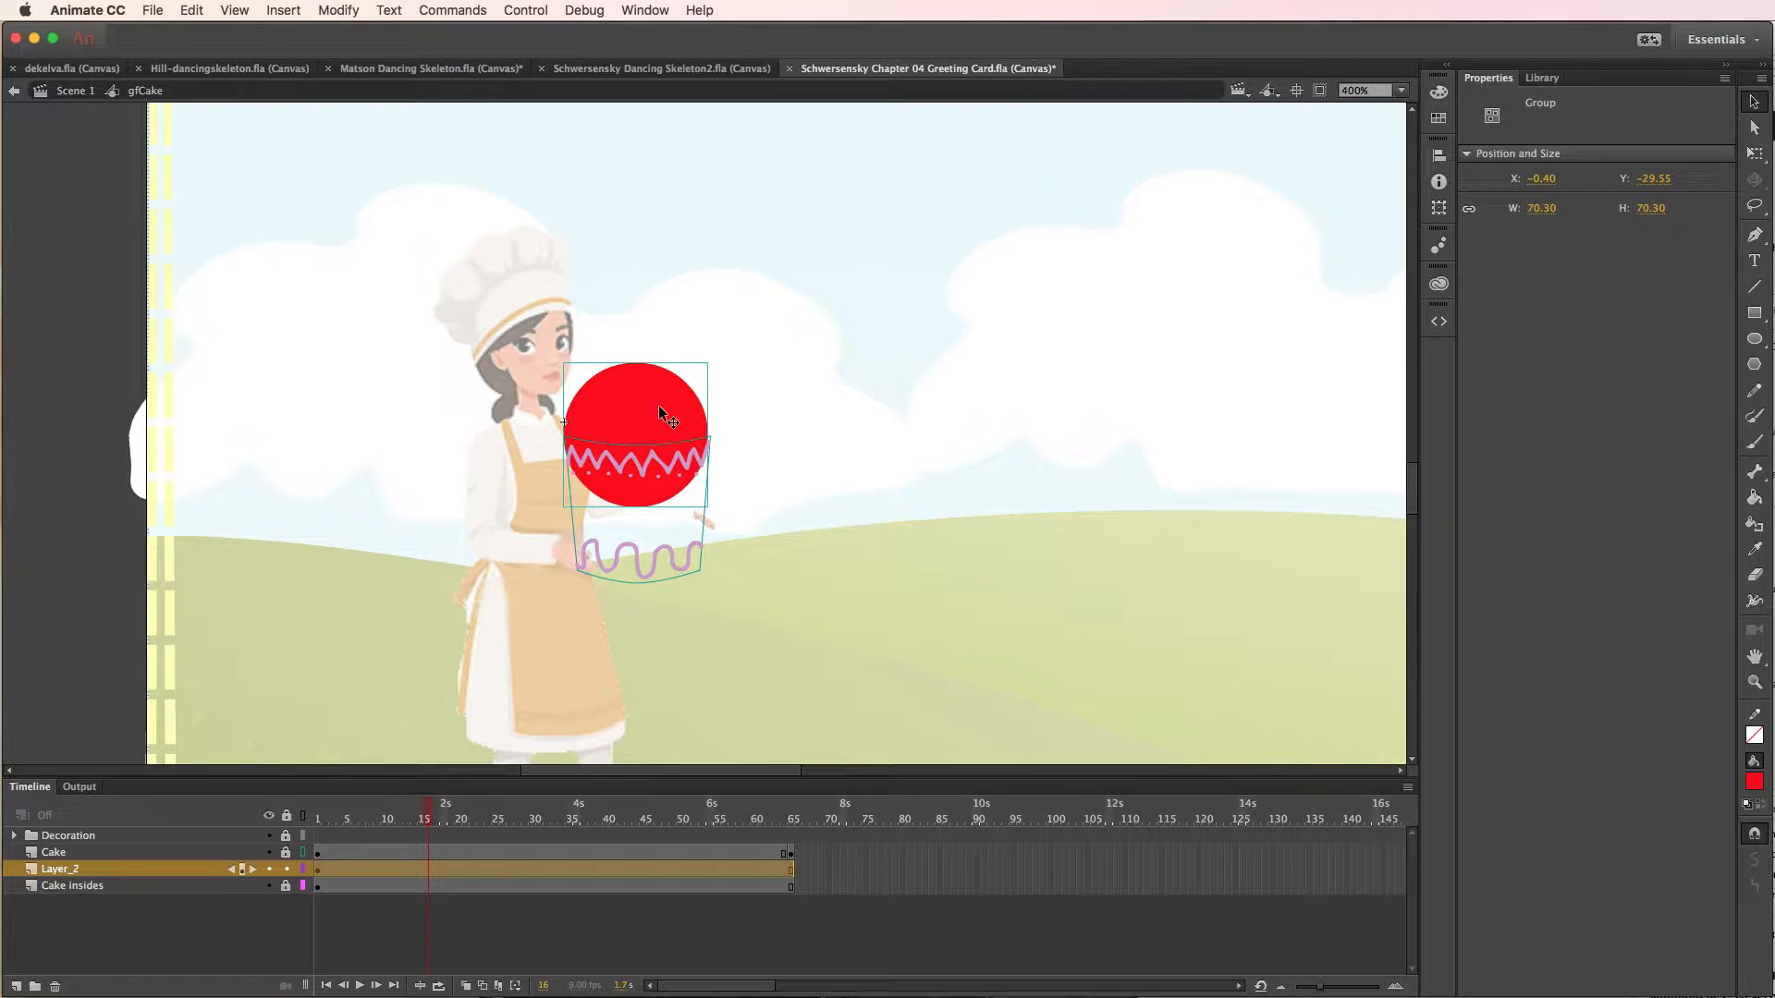
mouse_move(649, 435)
left_mouse_down()
mouse_move(655, 506)
mouse_move(651, 422)
mouse_move(778, 333)
mouse_move(825, 323)
mouse_move(745, 404)
mouse_move(647, 455)
mouse_move(619, 462)
mouse_move(652, 427)
mouse_move(615, 430)
left_mouse_up()
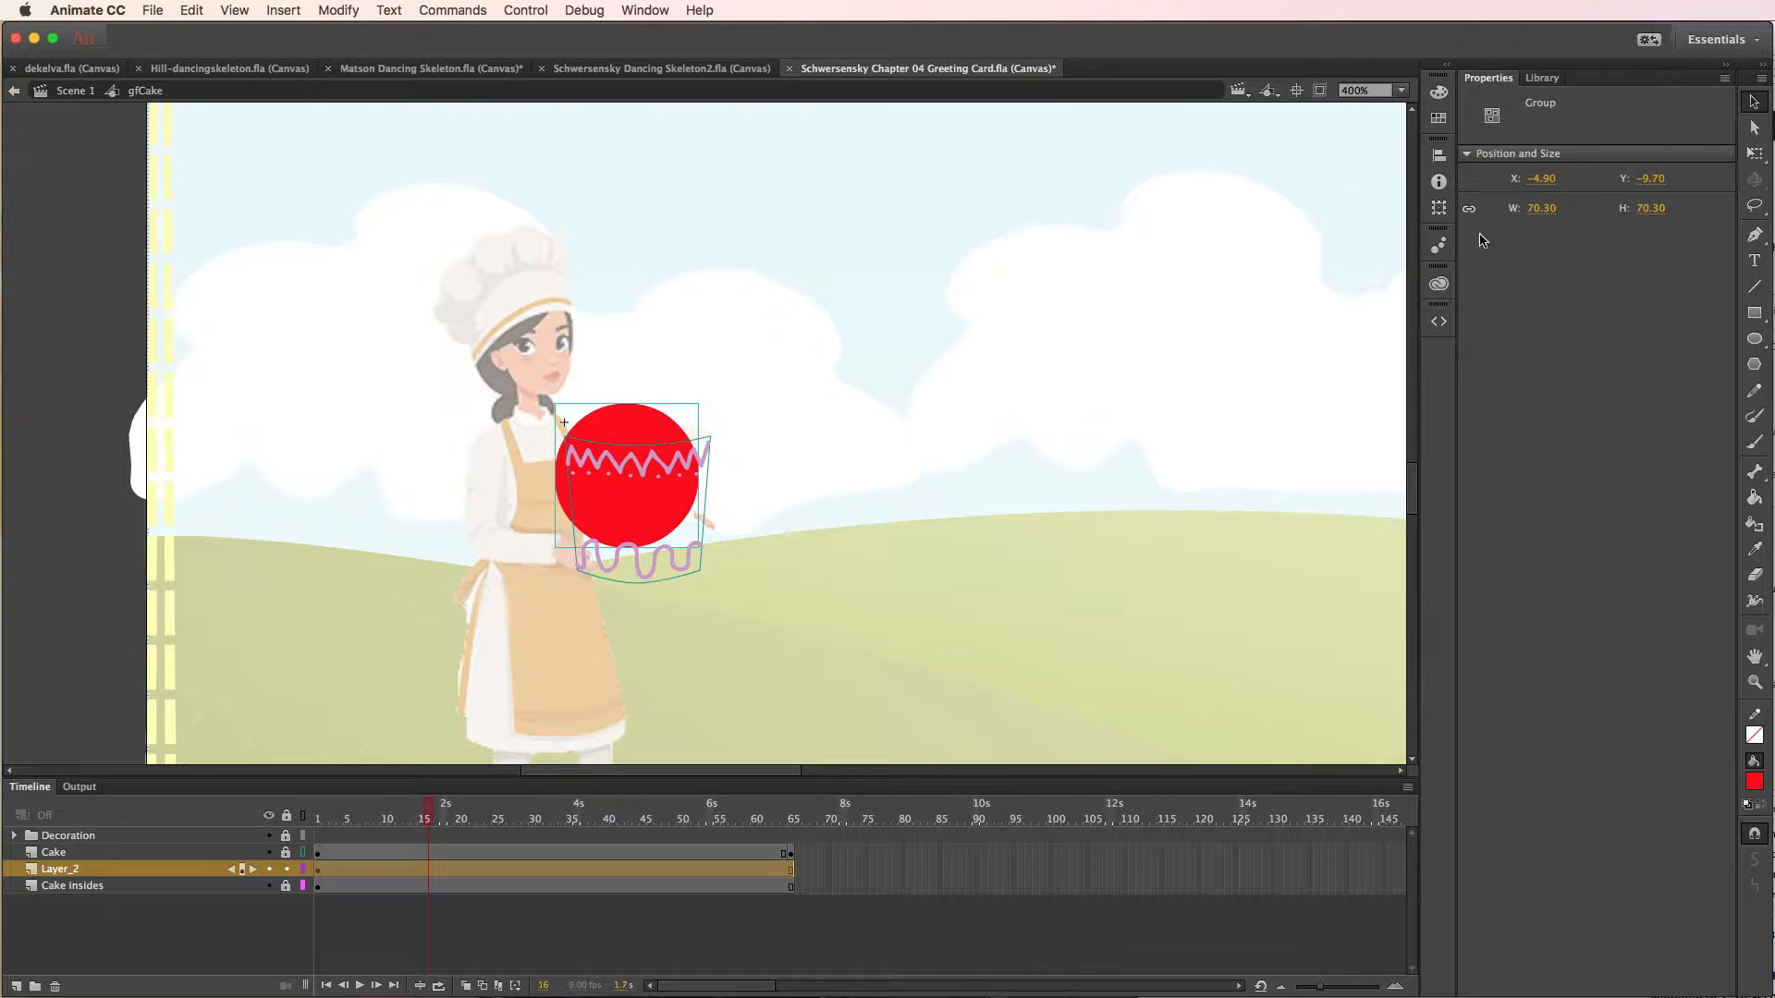
- Scale the circle proportionally to about 60.5 px and position it inside the cake outline at X 6, Y 16.2
left_click(1755, 154)
left_click(1754, 154)
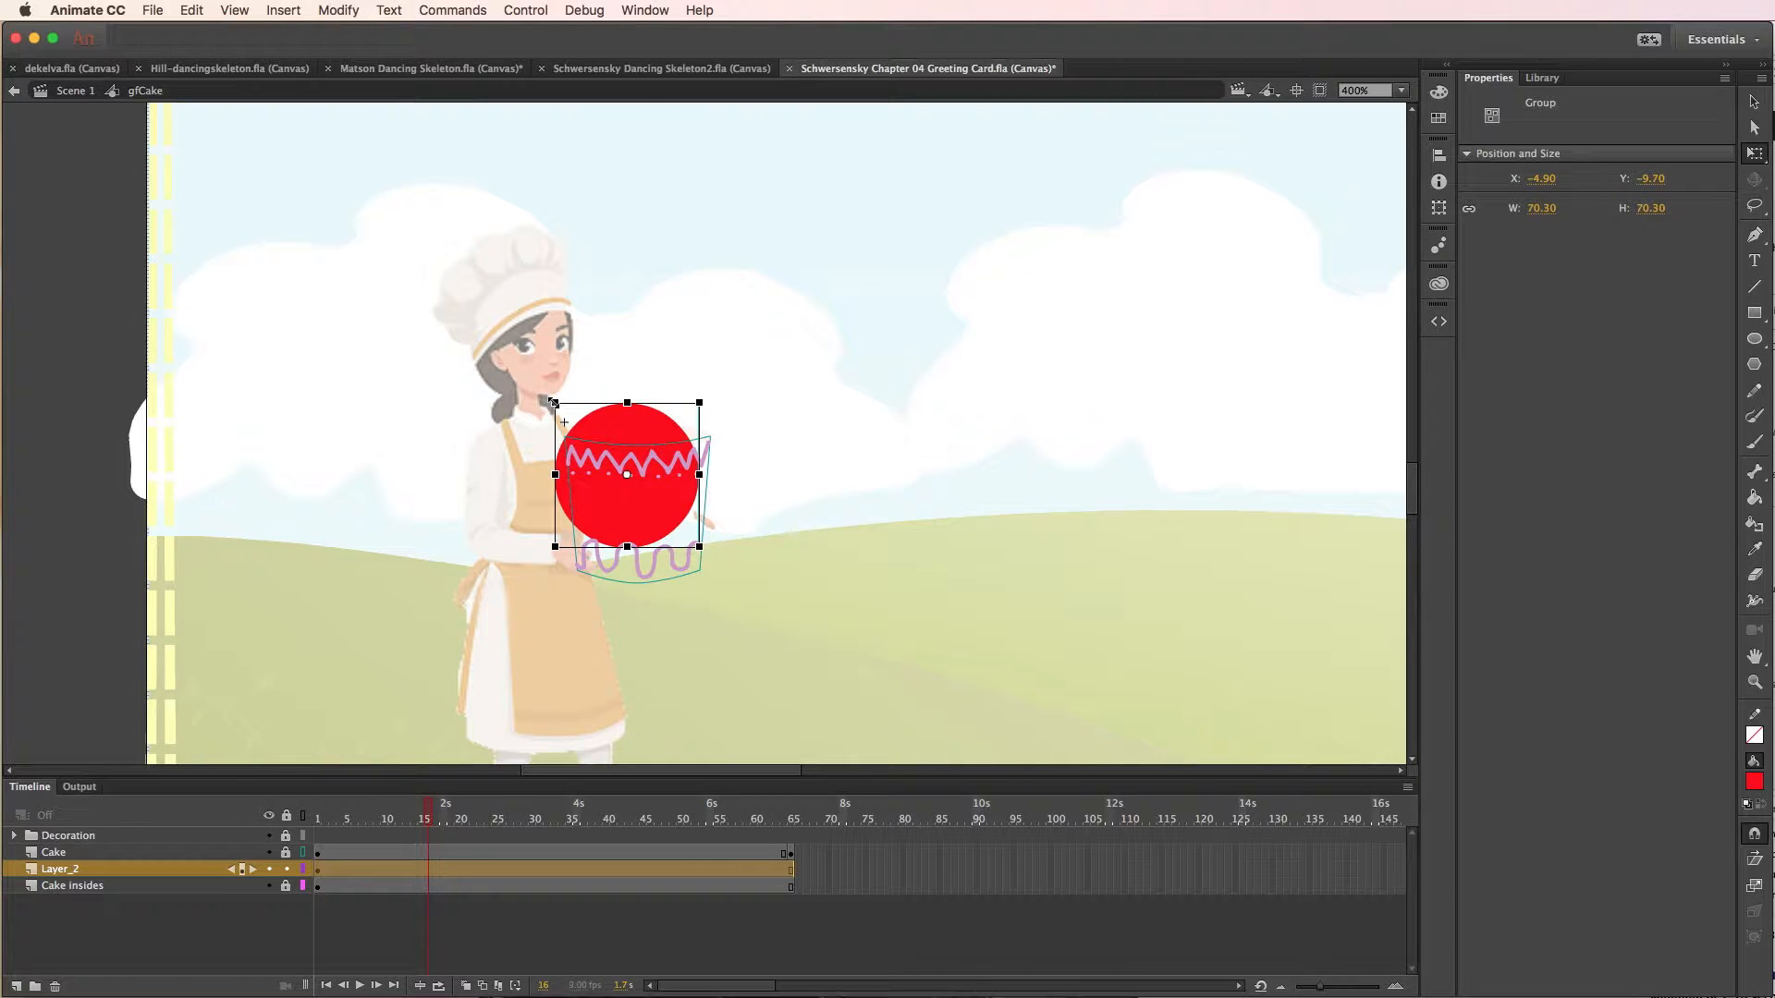
left_click_drag(556, 404, 565, 414)
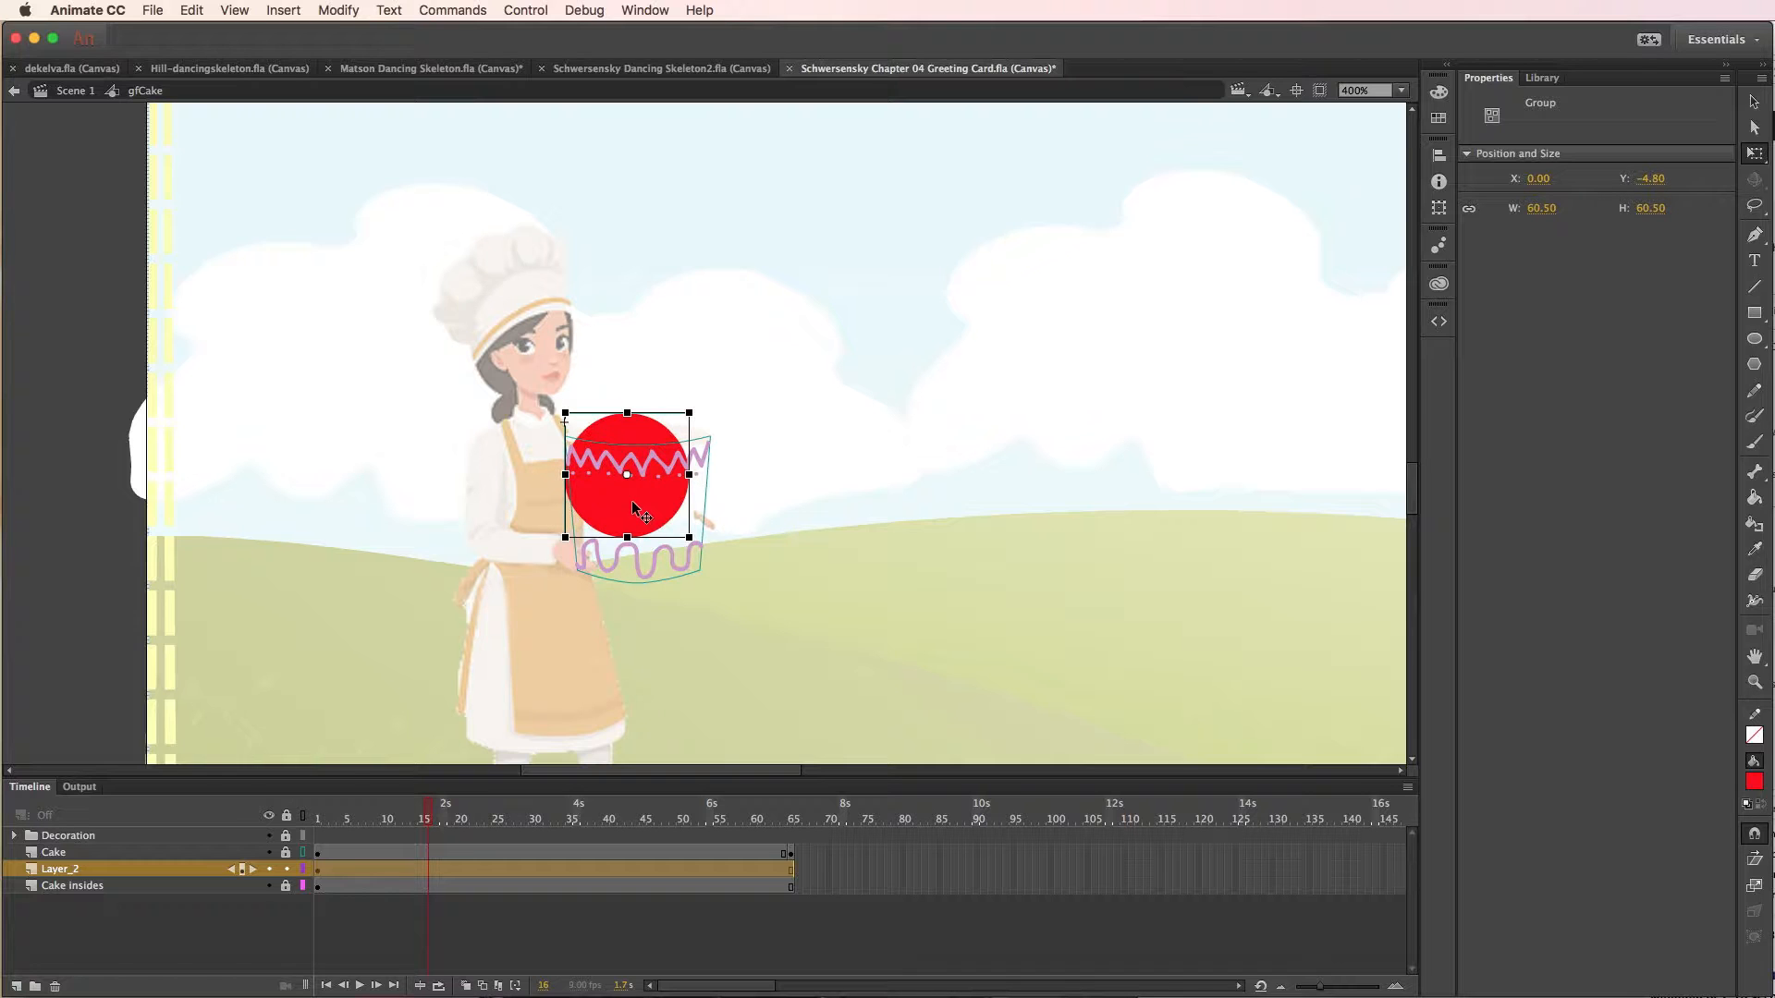
left_click_drag(634, 503, 645, 555)
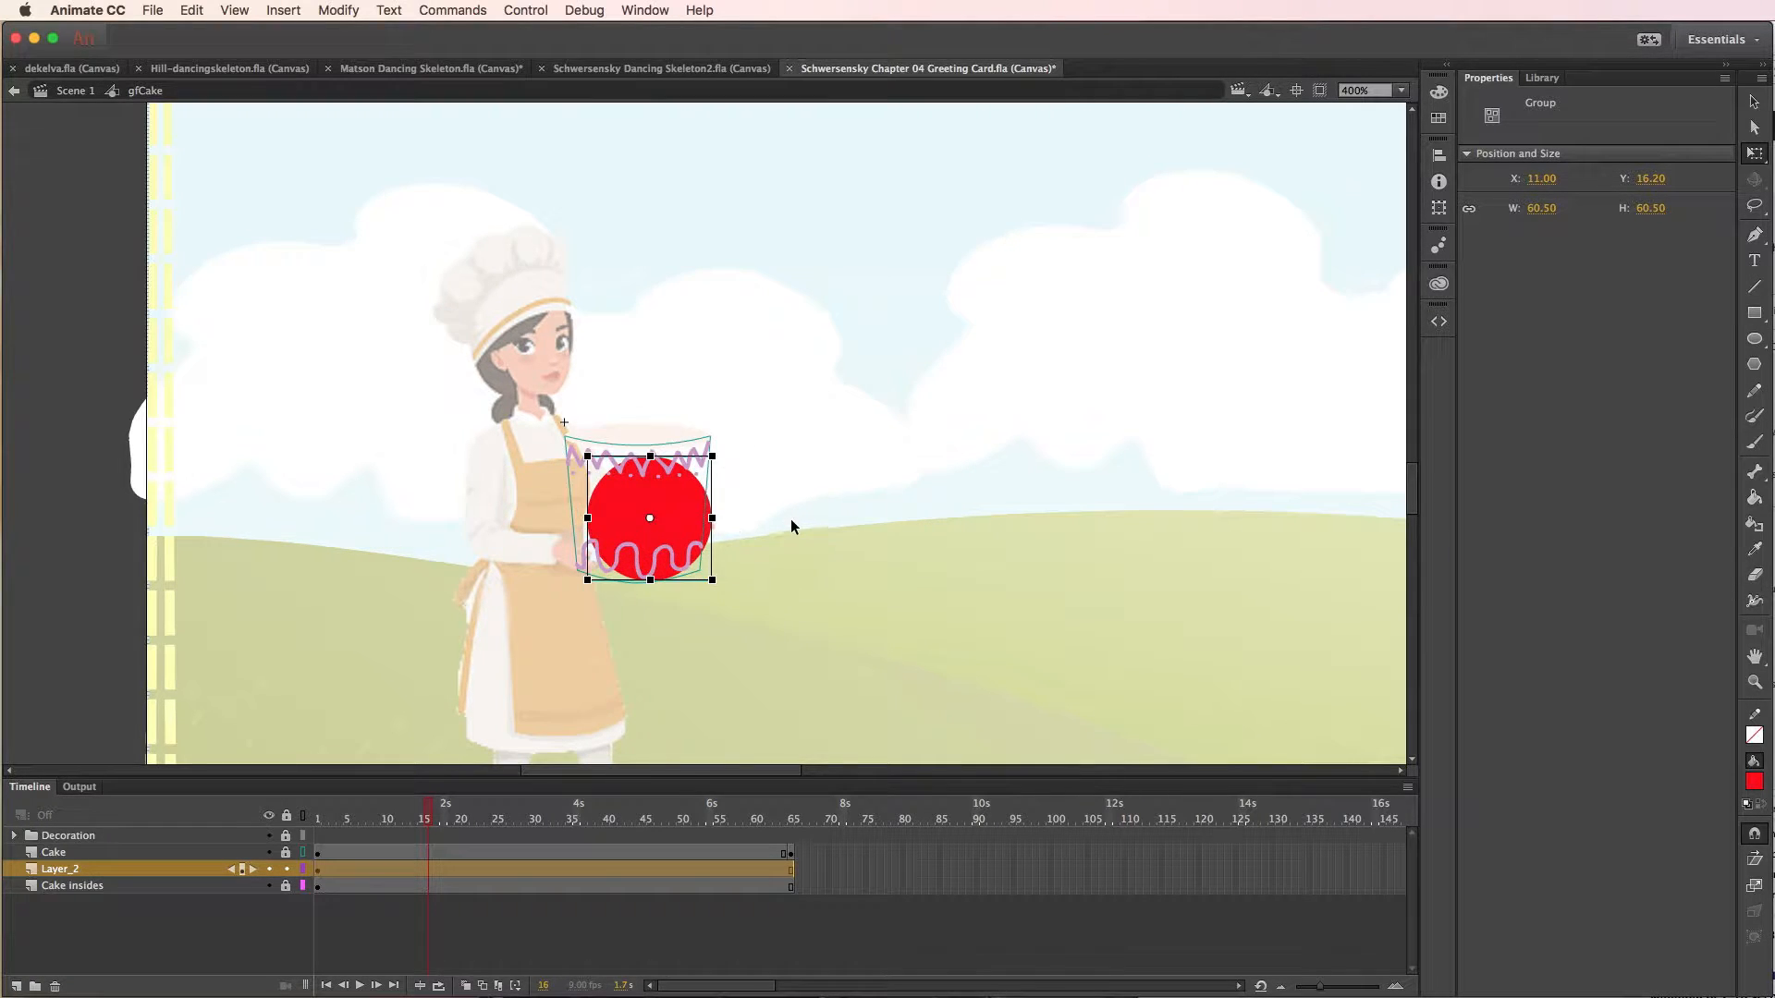
key("Left")
key("Left")
key("Left")
key("Left")
key("Left")
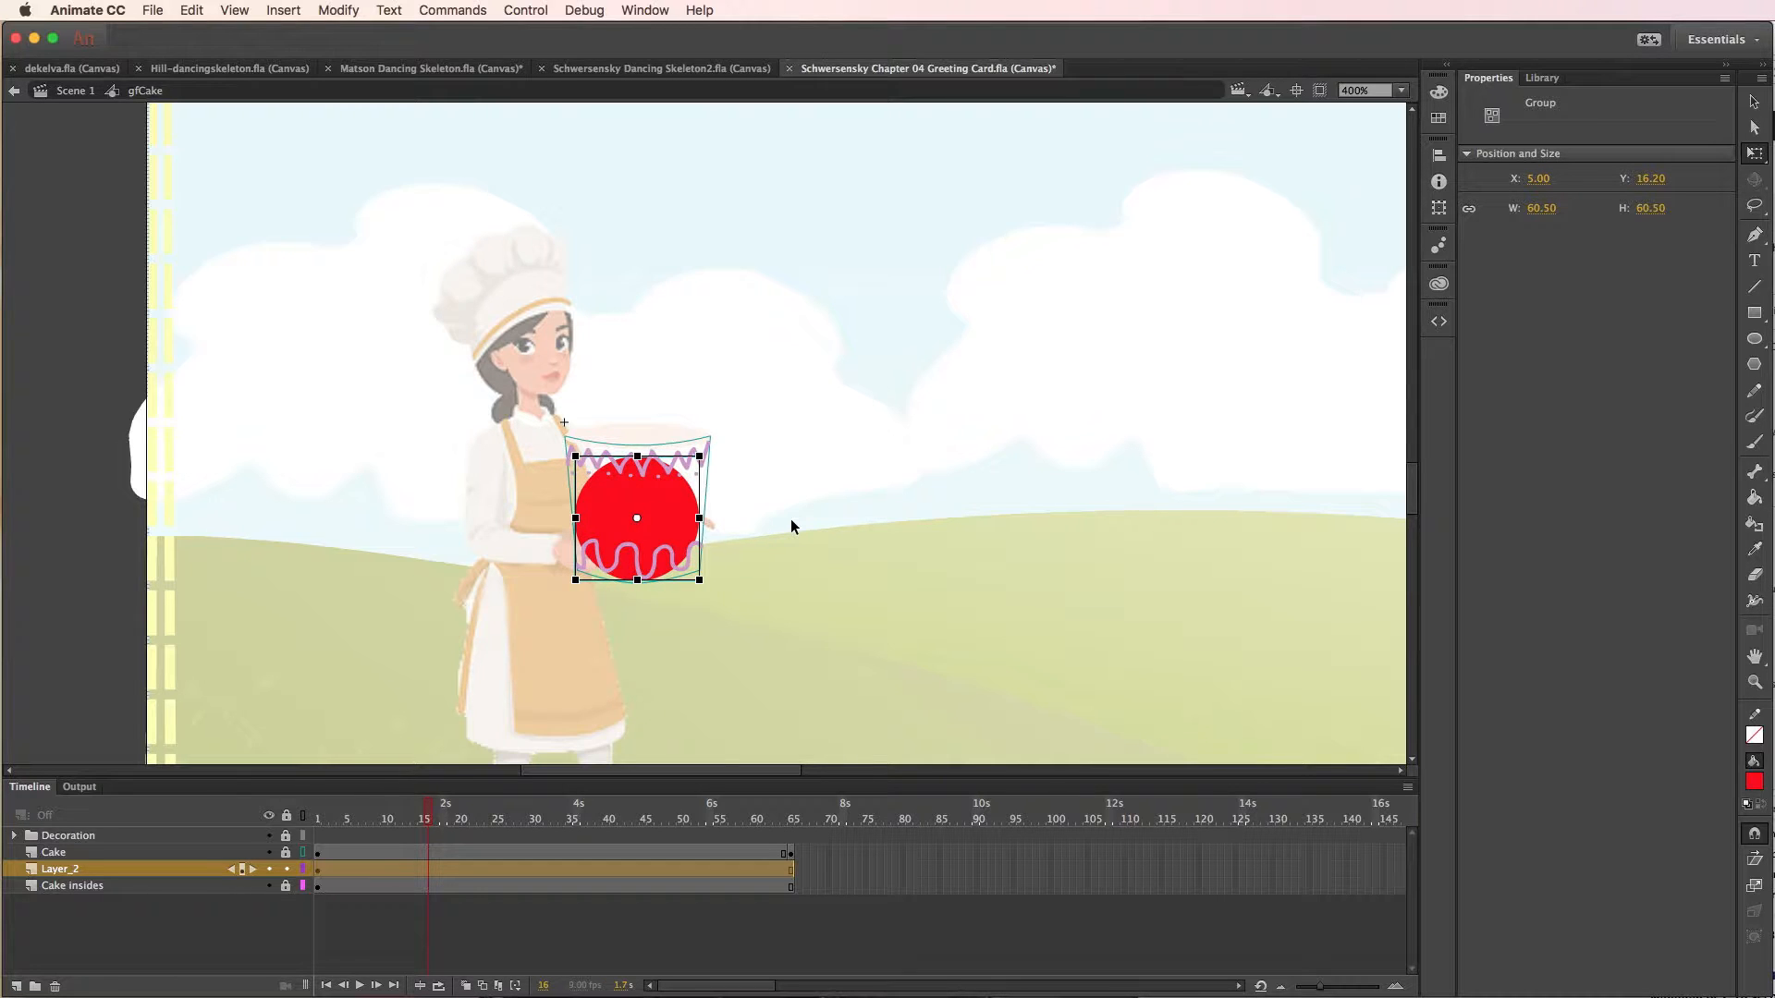
key("Right")
- Apply a motion tween to the circle, converting it to a symbol
left_click(279, 10)
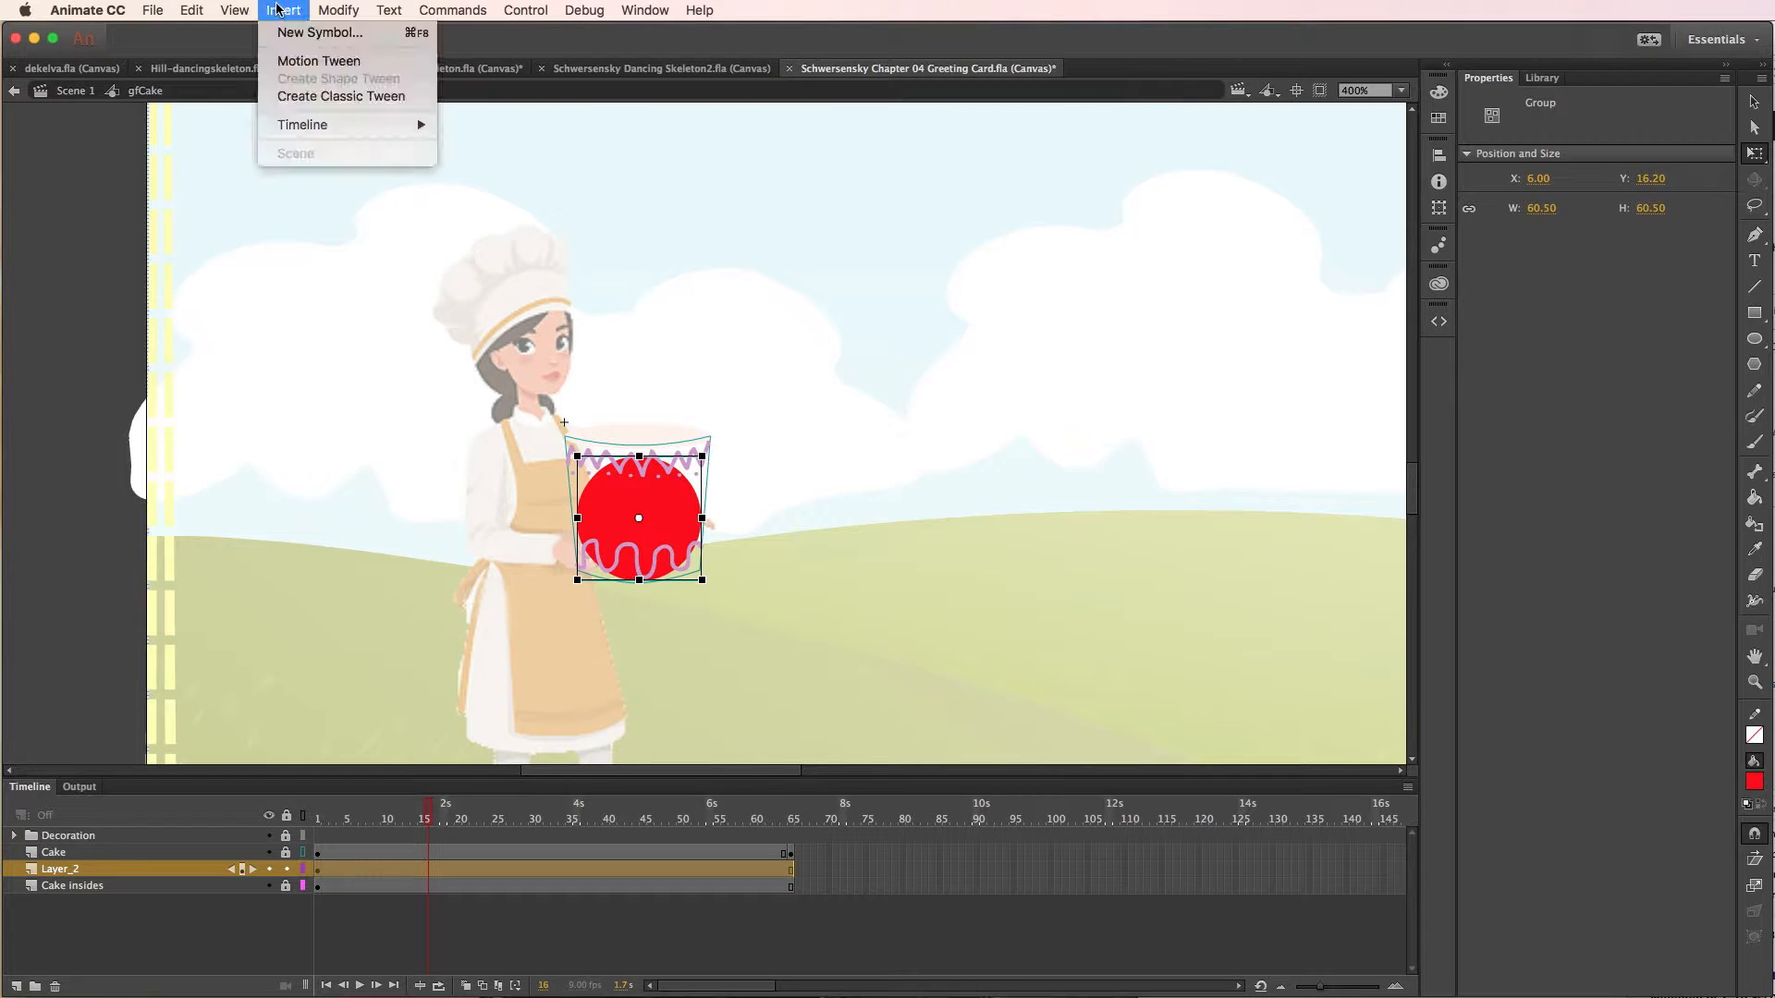
left_click(312, 61)
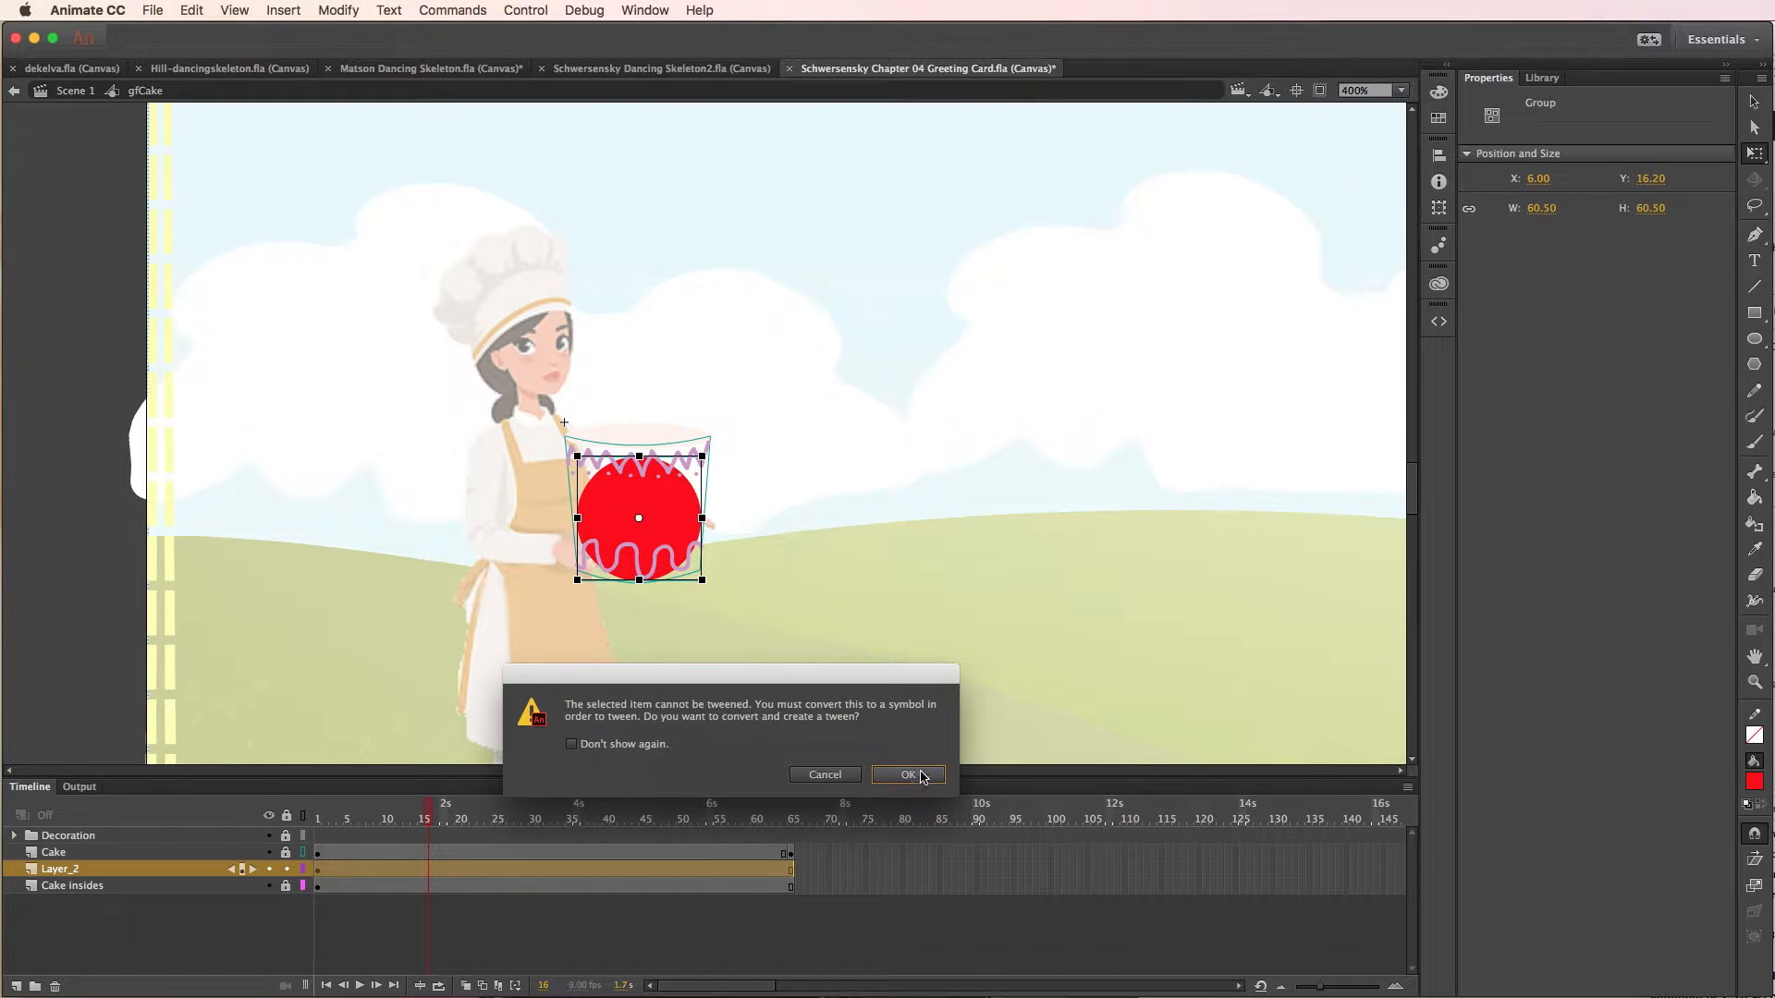
left_click(913, 776)
left_click(1753, 106)
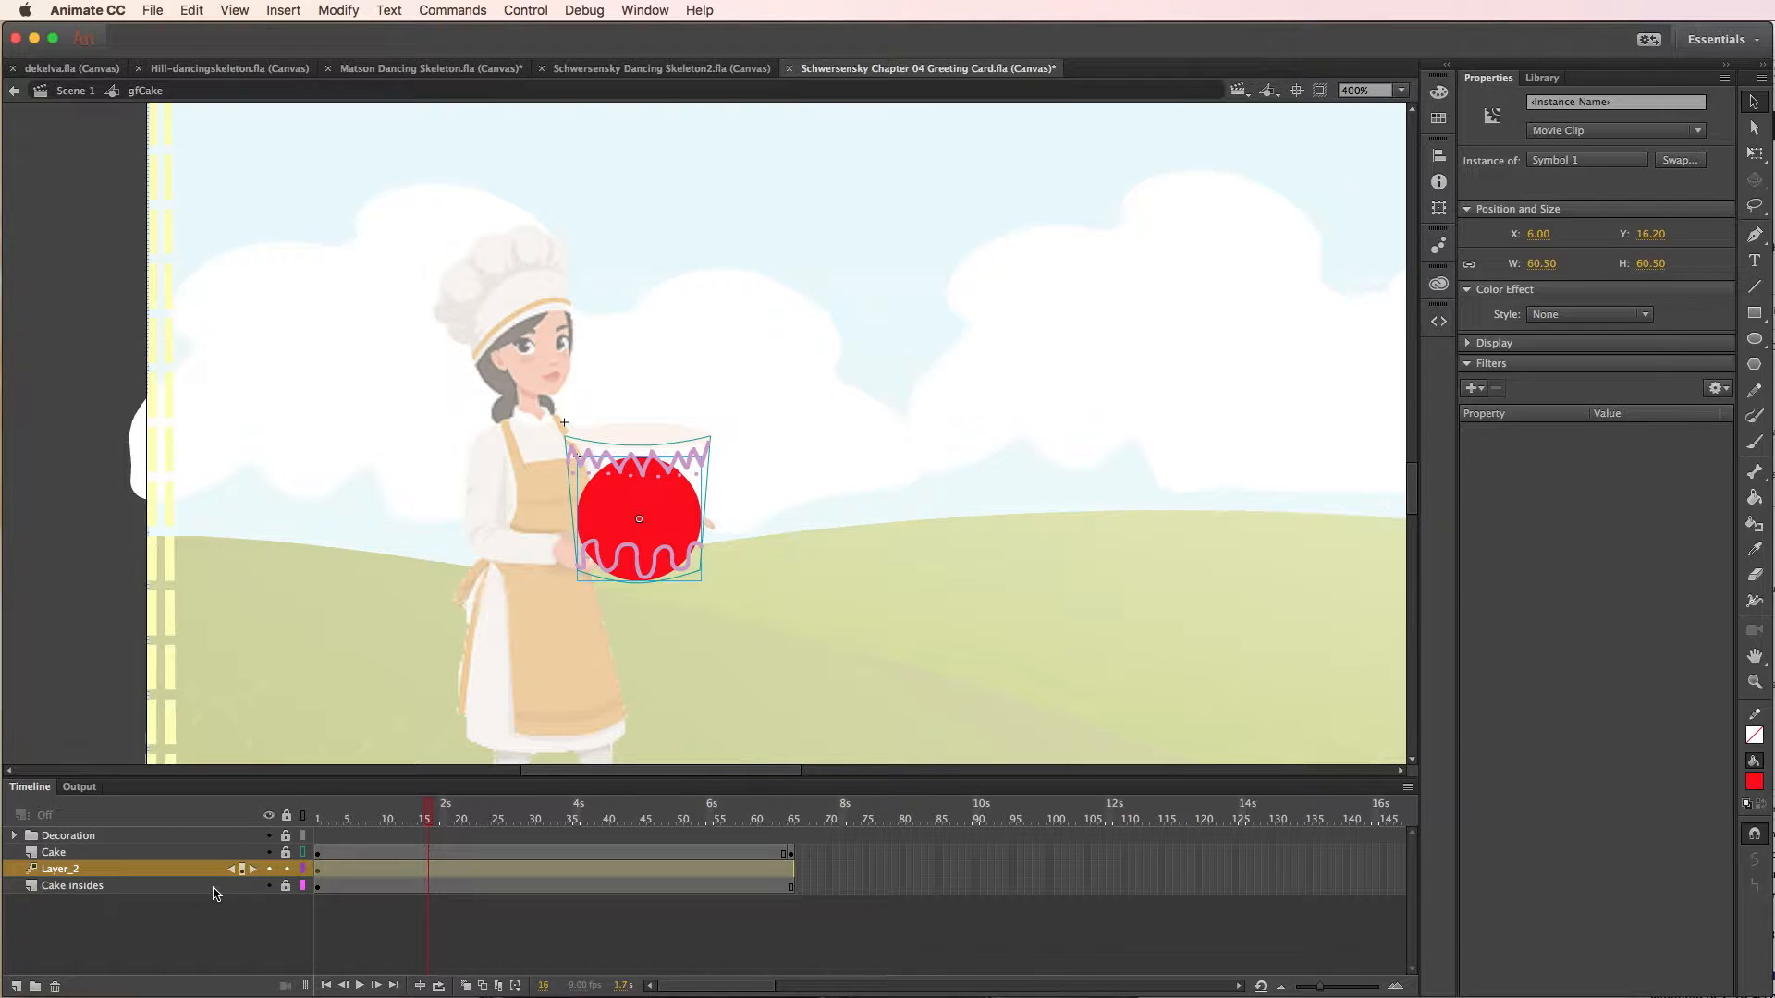
left_click(477, 913)
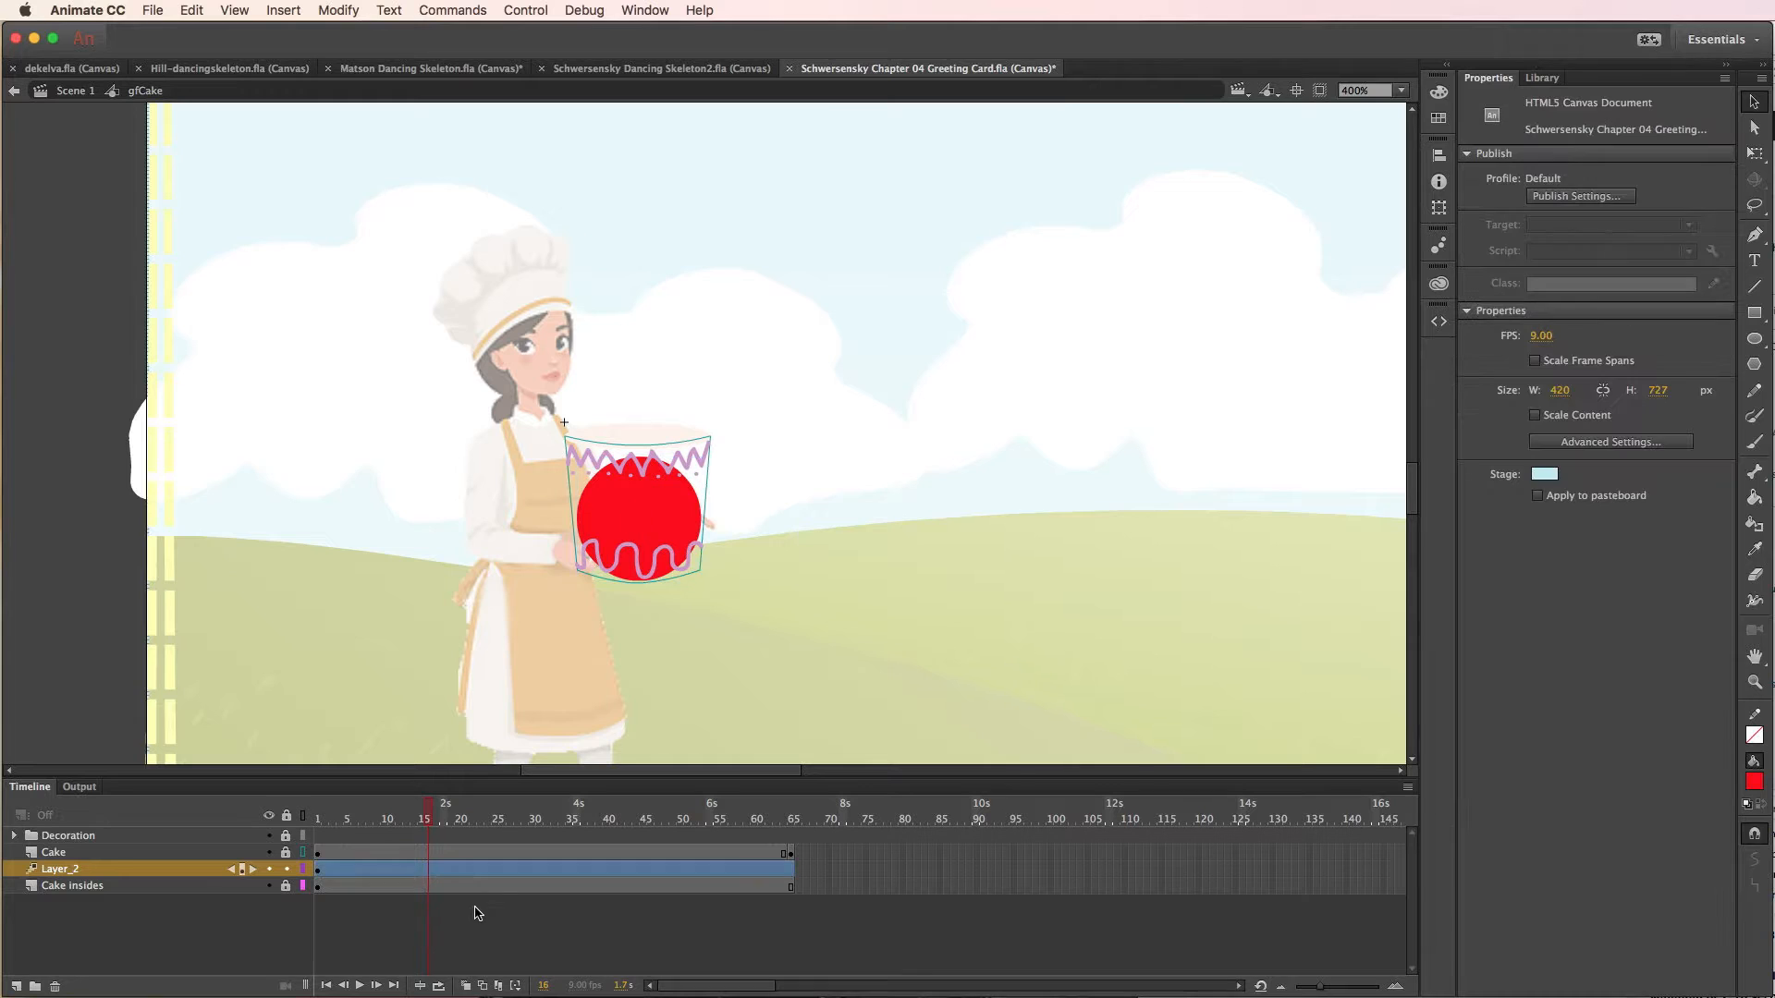
- At frame 8, raise the circle partly out of the cake and enlarge it proportionally to about 71 px
left_click_drag(435, 831, 305, 828)
left_click(636, 514)
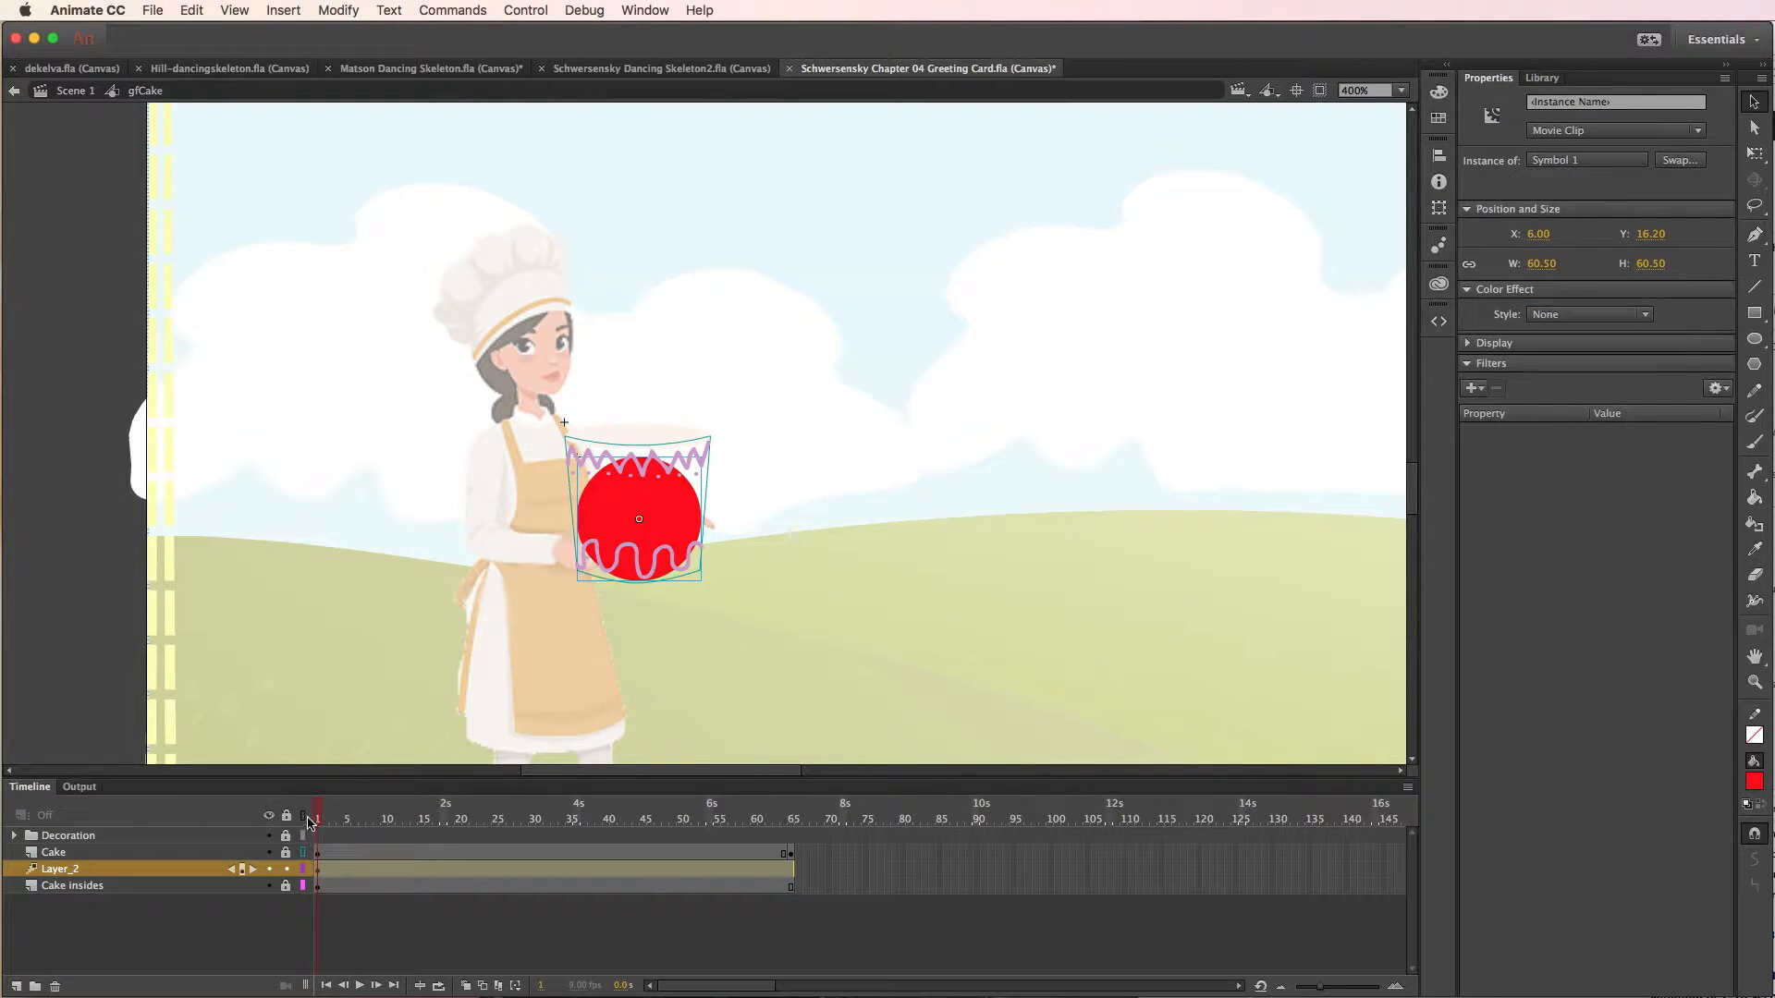
left_click_drag(317, 819, 372, 815)
left_click(694, 514)
left_click_drag(663, 496, 662, 452)
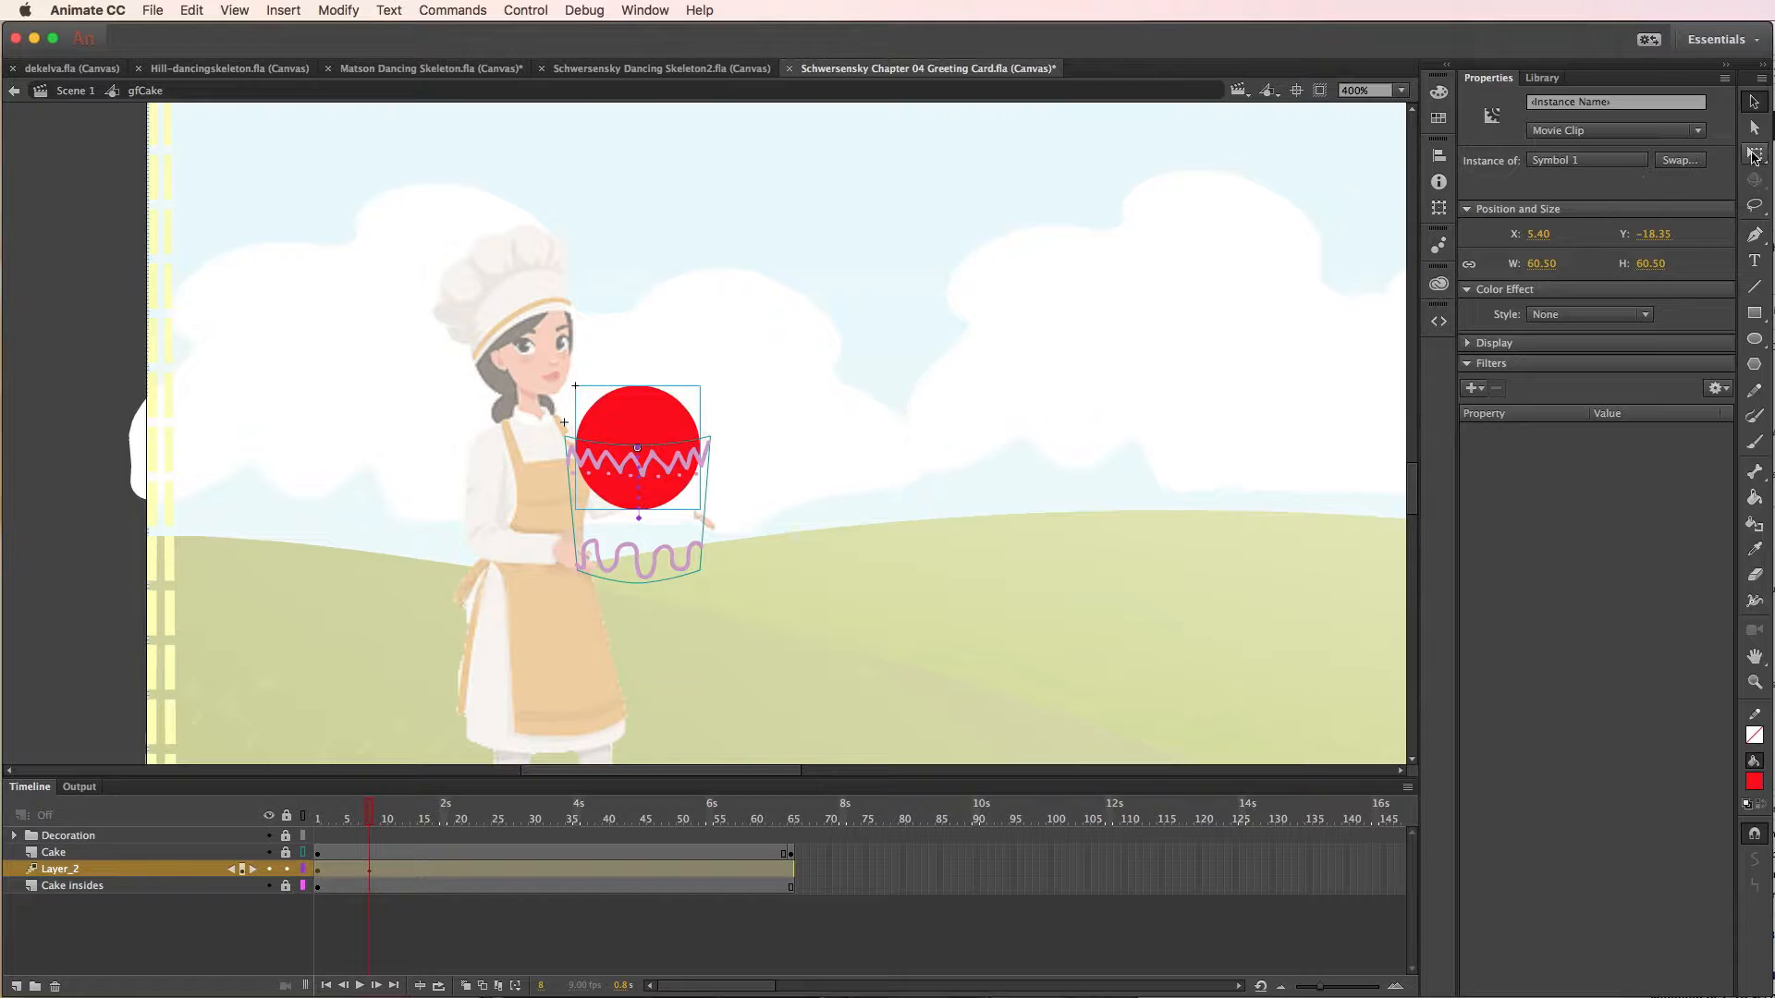
left_click(1754, 152)
left_click_drag(574, 383, 562, 371)
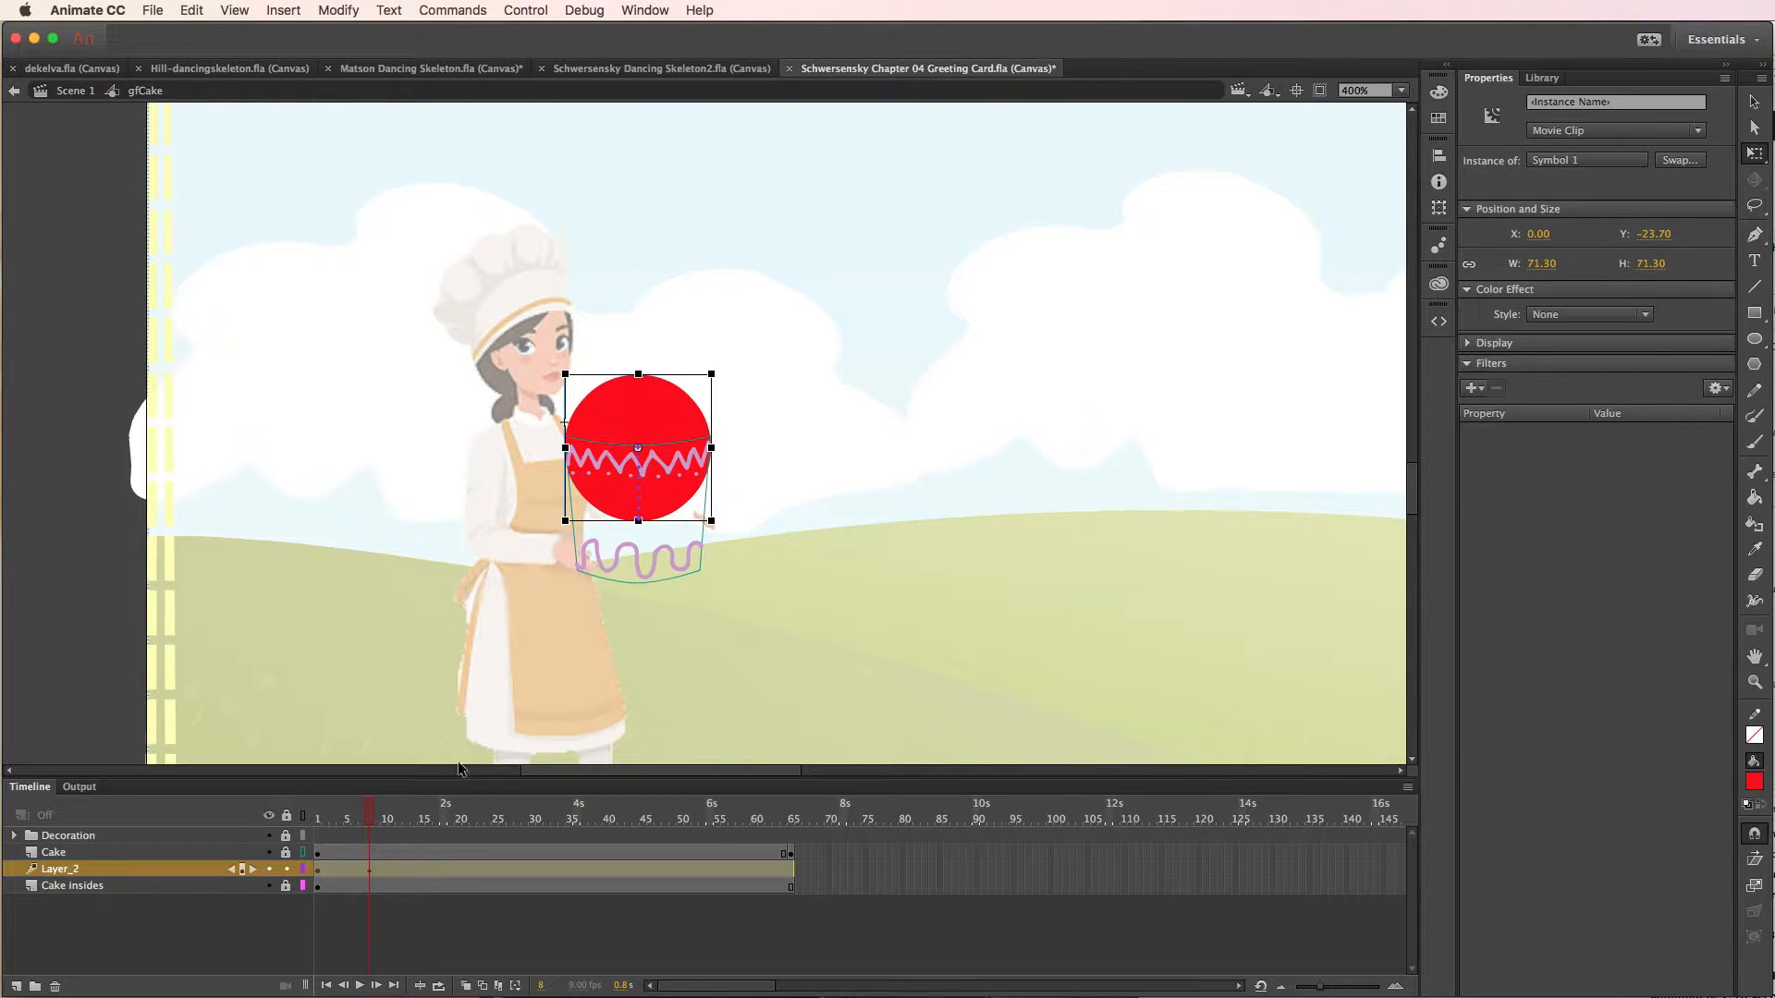
- At frame 9, stretch the circle vertically into a tall oval without changing its width
mouse_move(370, 815)
left_mouse_down()
mouse_move(301, 818)
mouse_move(379, 820)
left_mouse_up()
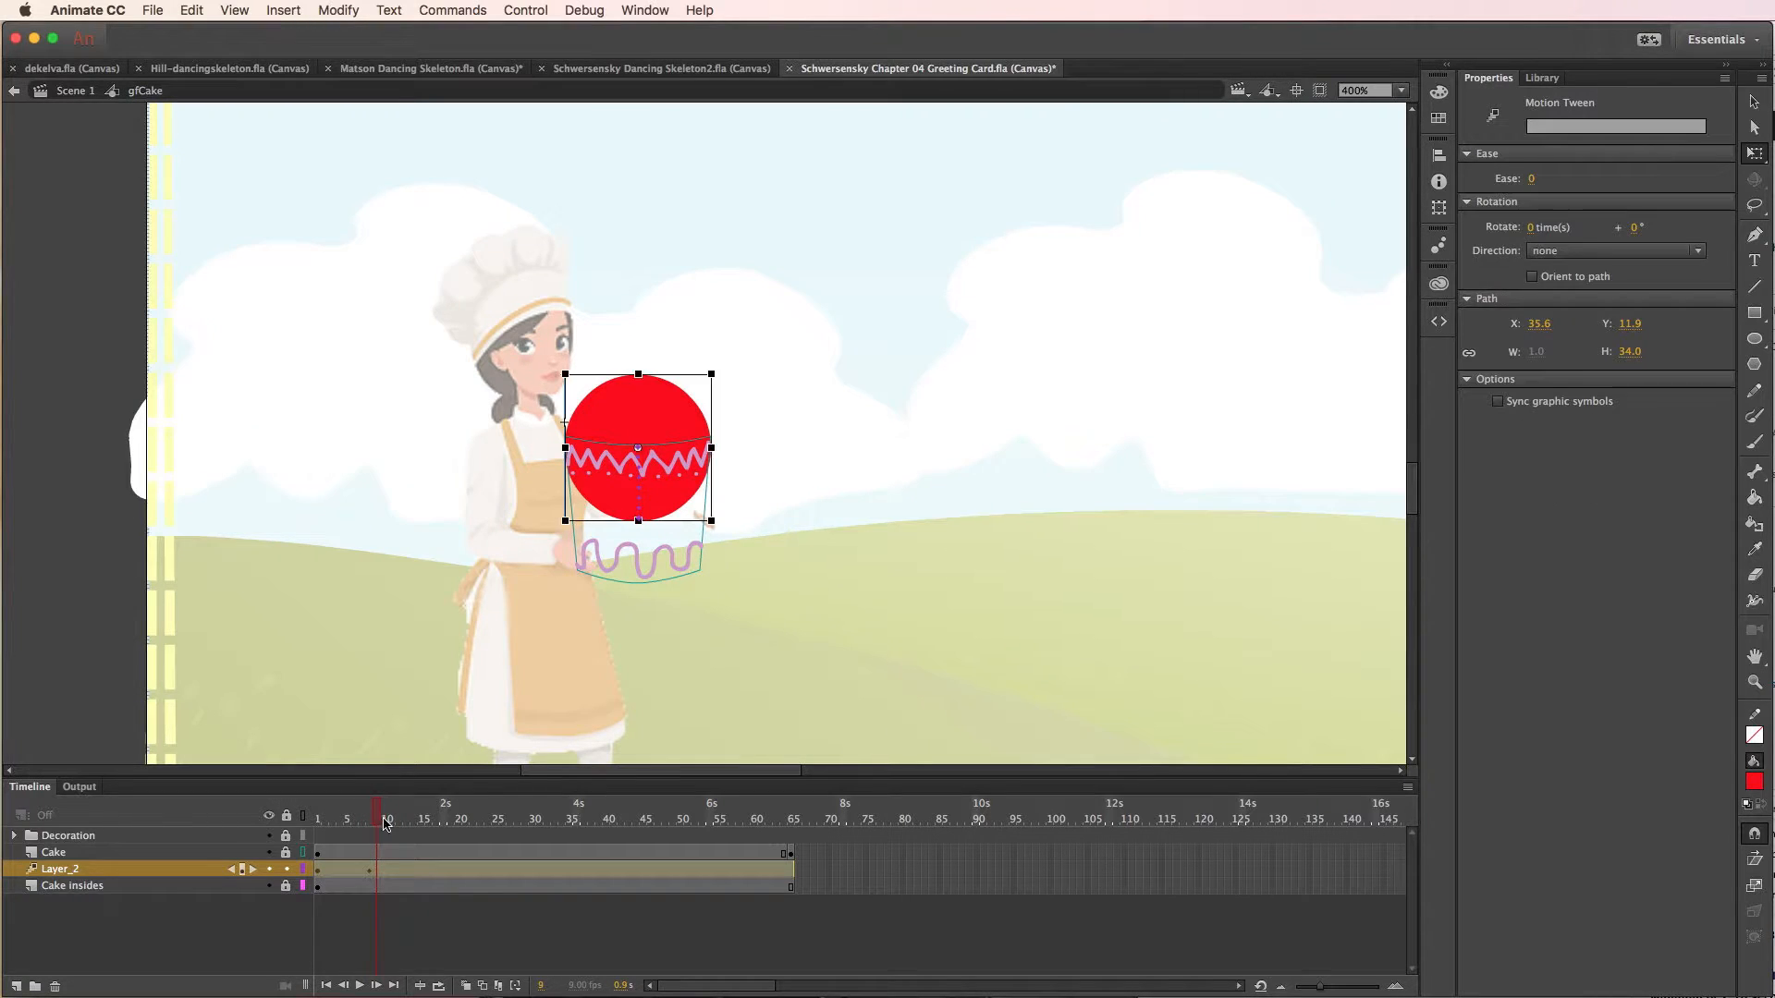
left_click(639, 375)
left_click_drag(638, 374, 639, 367)
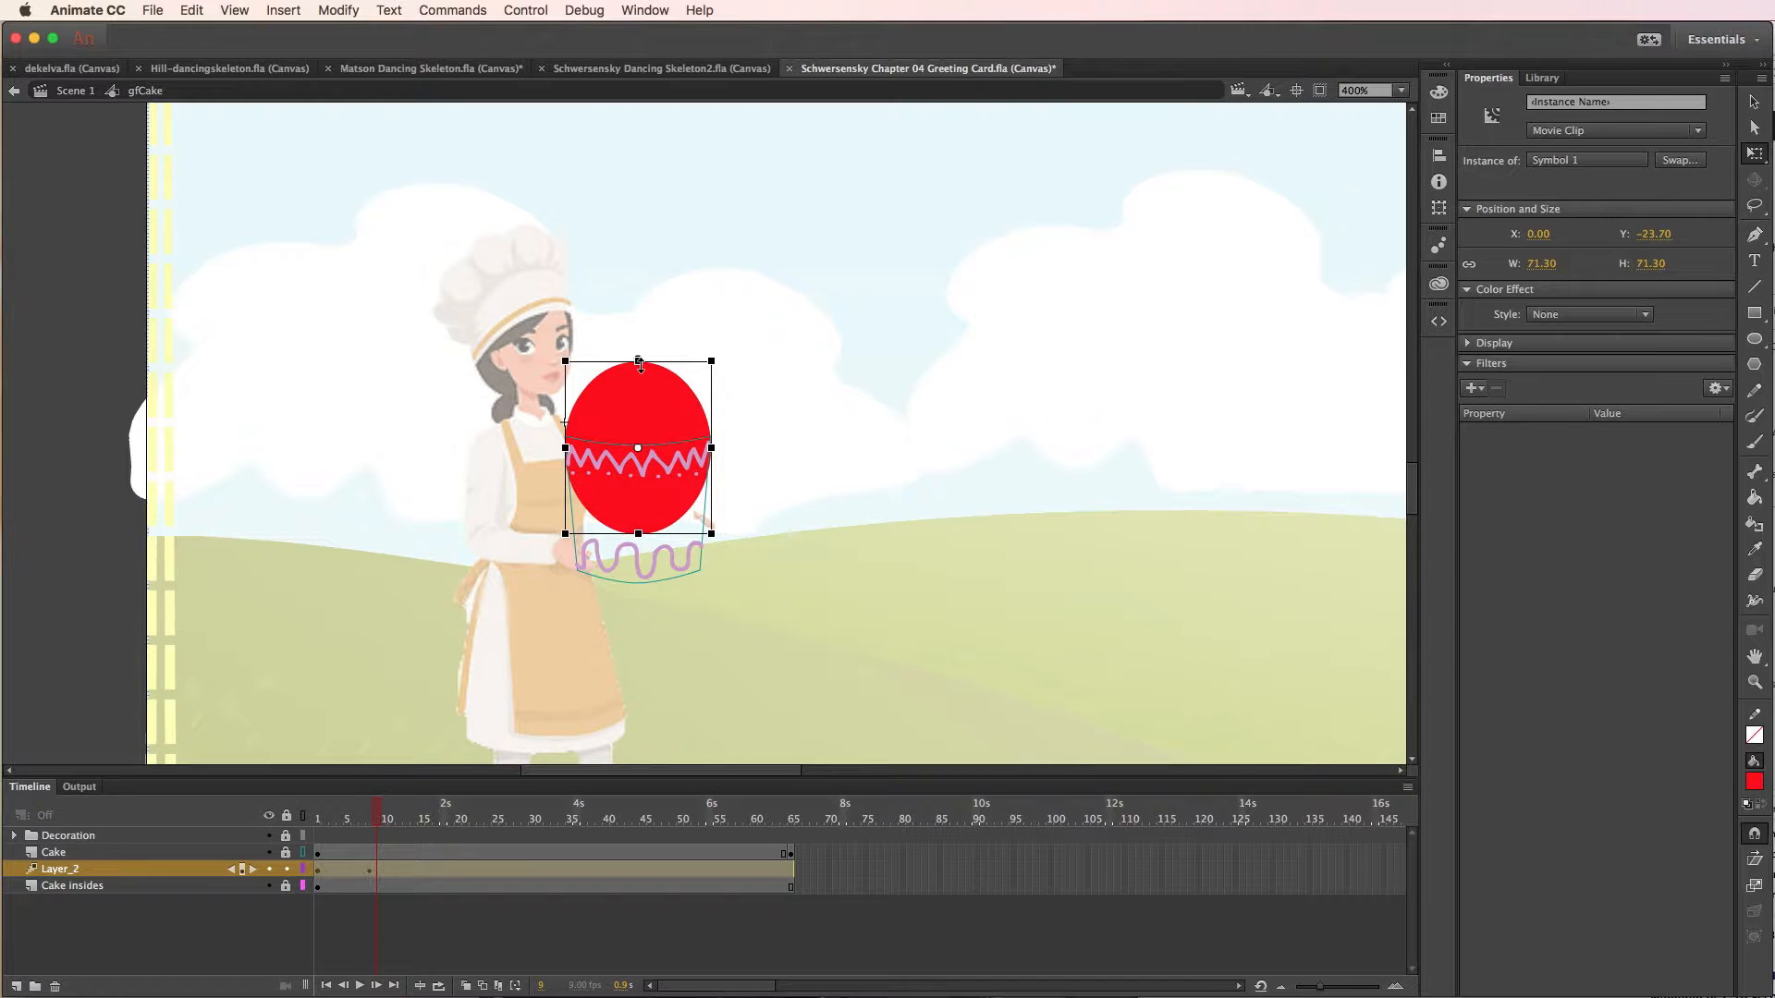
left_click_drag(641, 359, 641, 351)
- At frame 10, lift the balloon above the cake to about X -4, Y -58 and squash it to about 70 px high
left_click(381, 821)
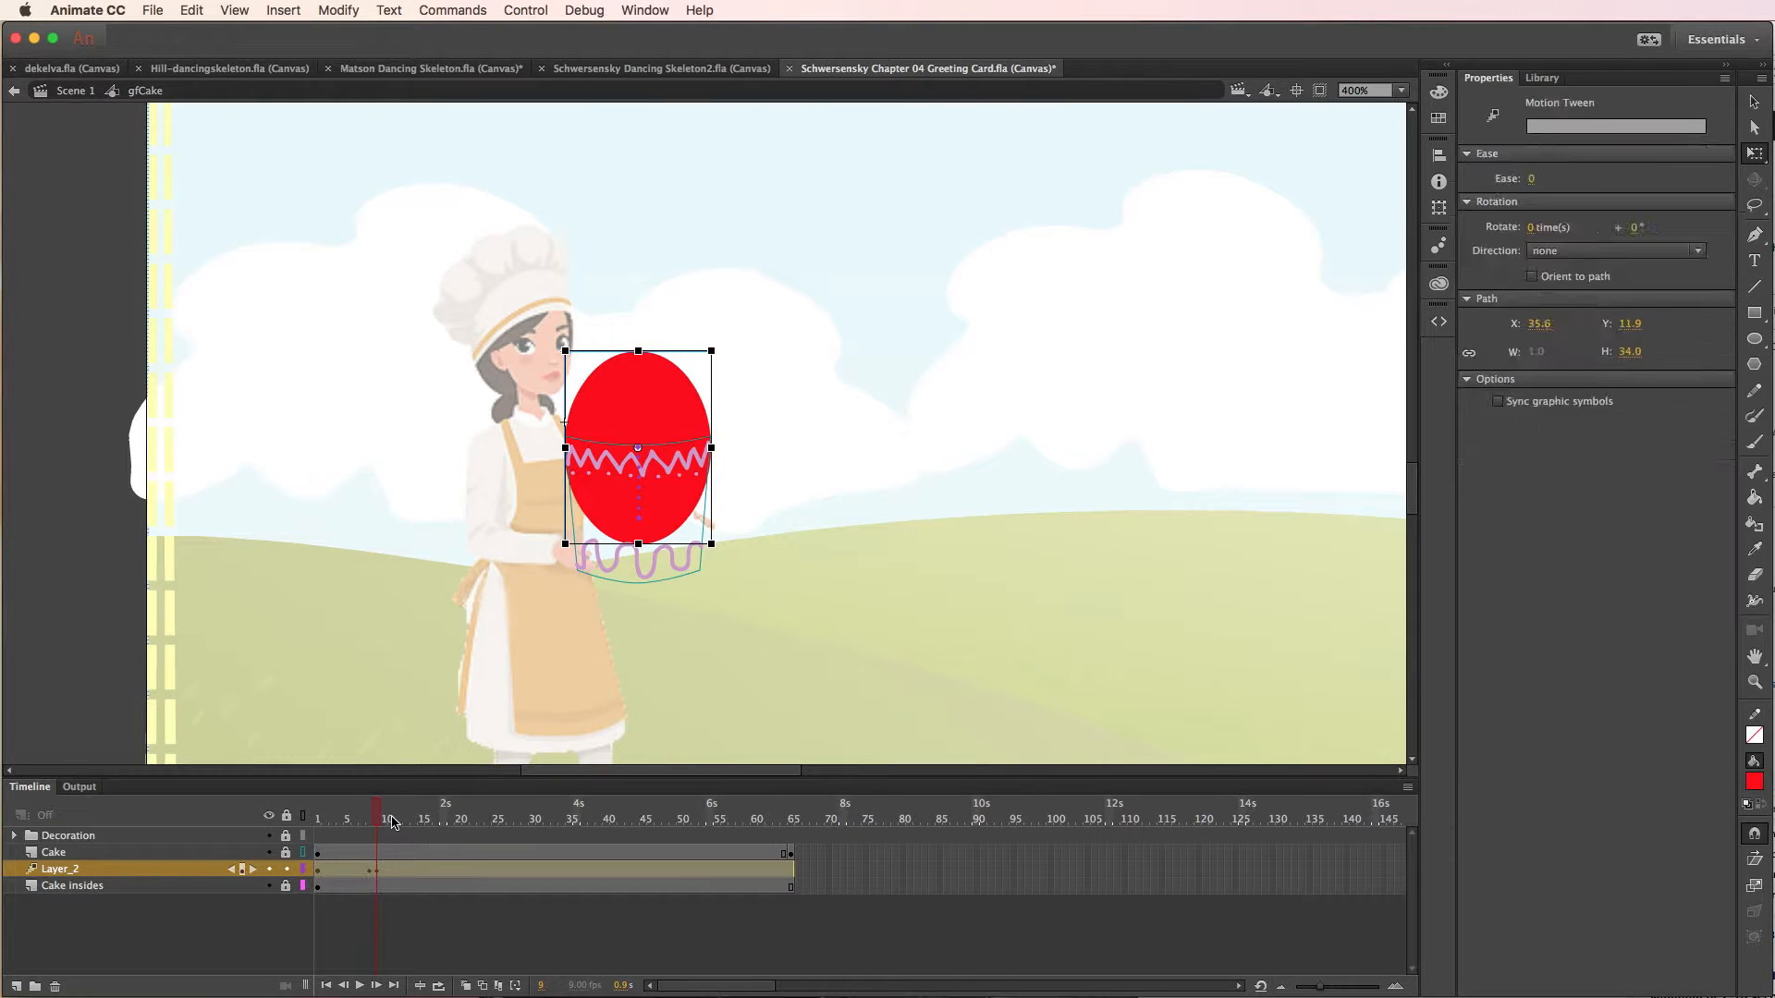
left_click_drag(392, 822, 387, 825)
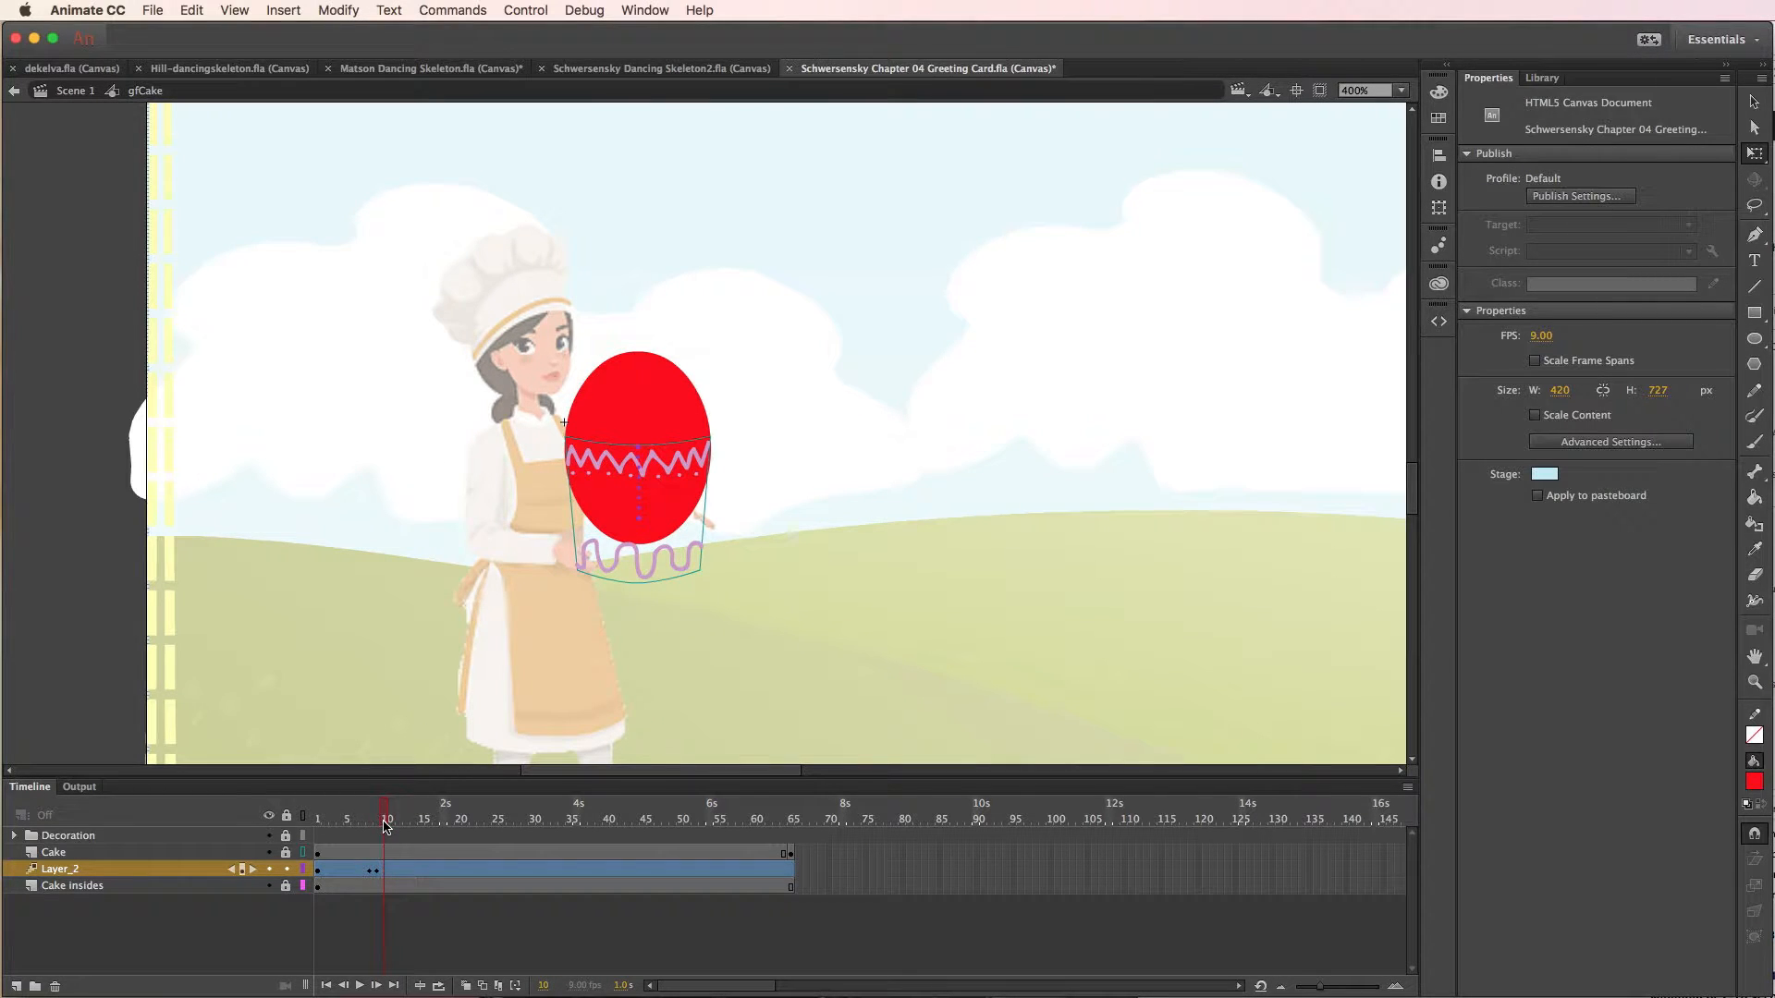
left_click(667, 477)
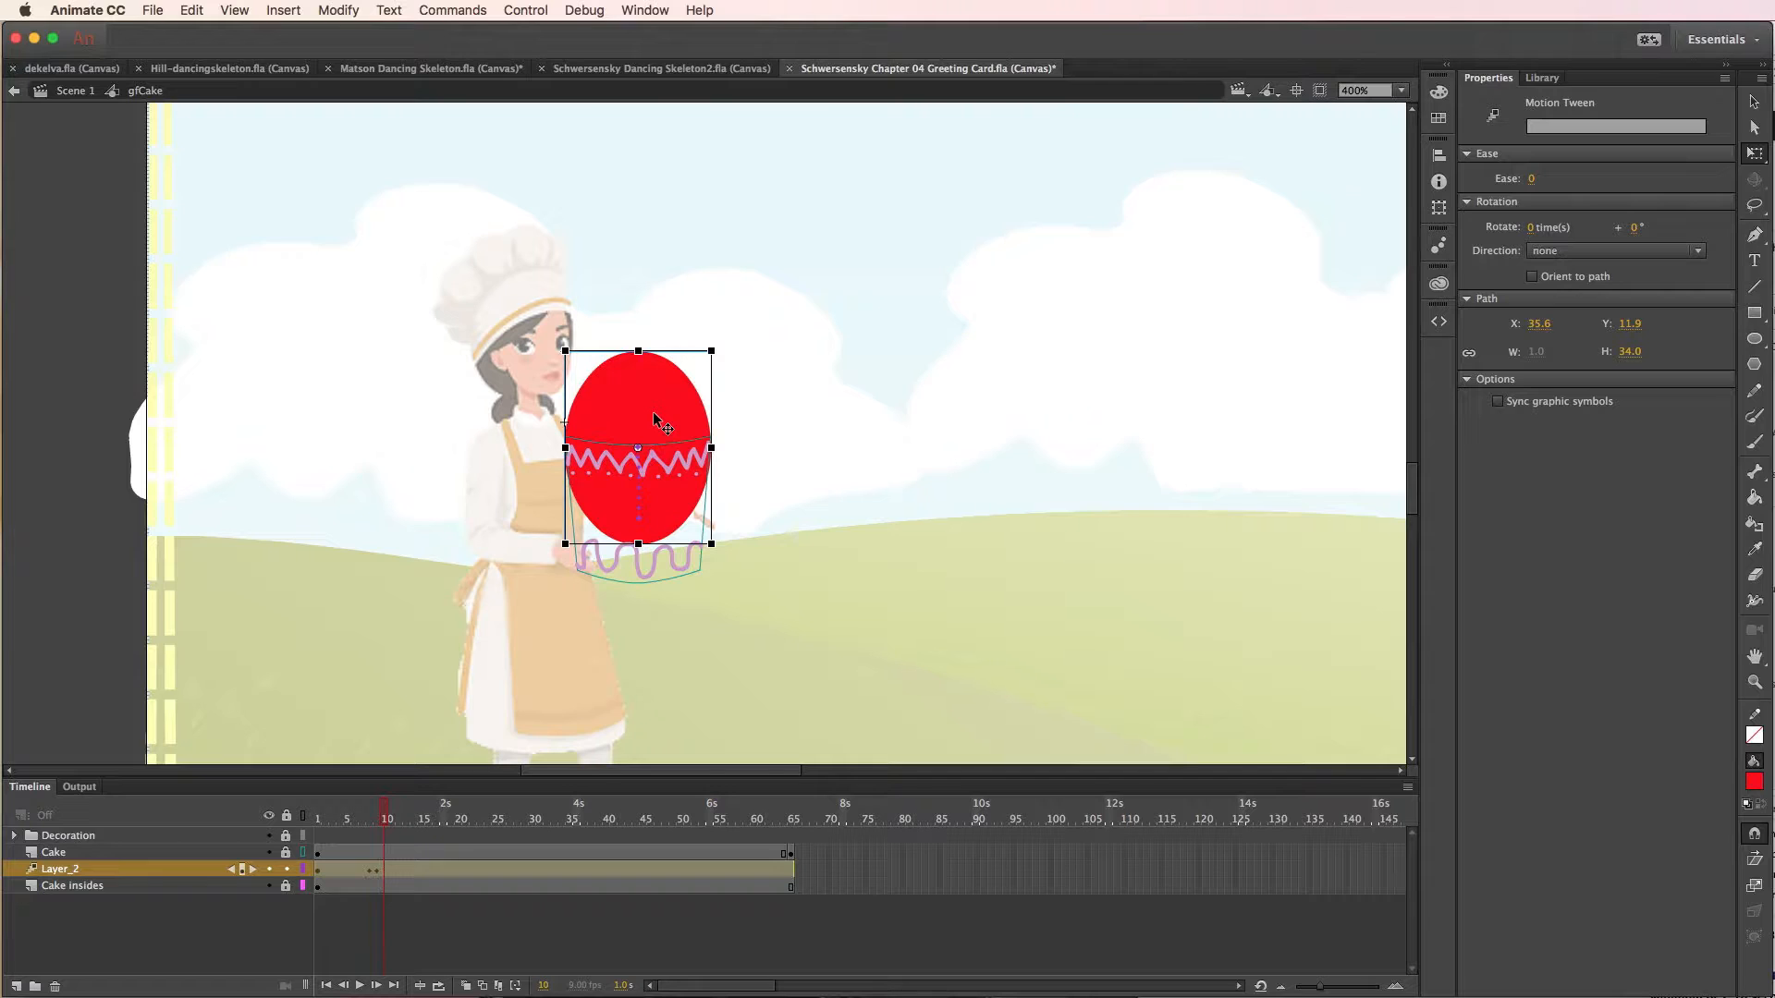
left_click_drag(652, 411, 649, 356)
left_click_drag(633, 462, 630, 445)
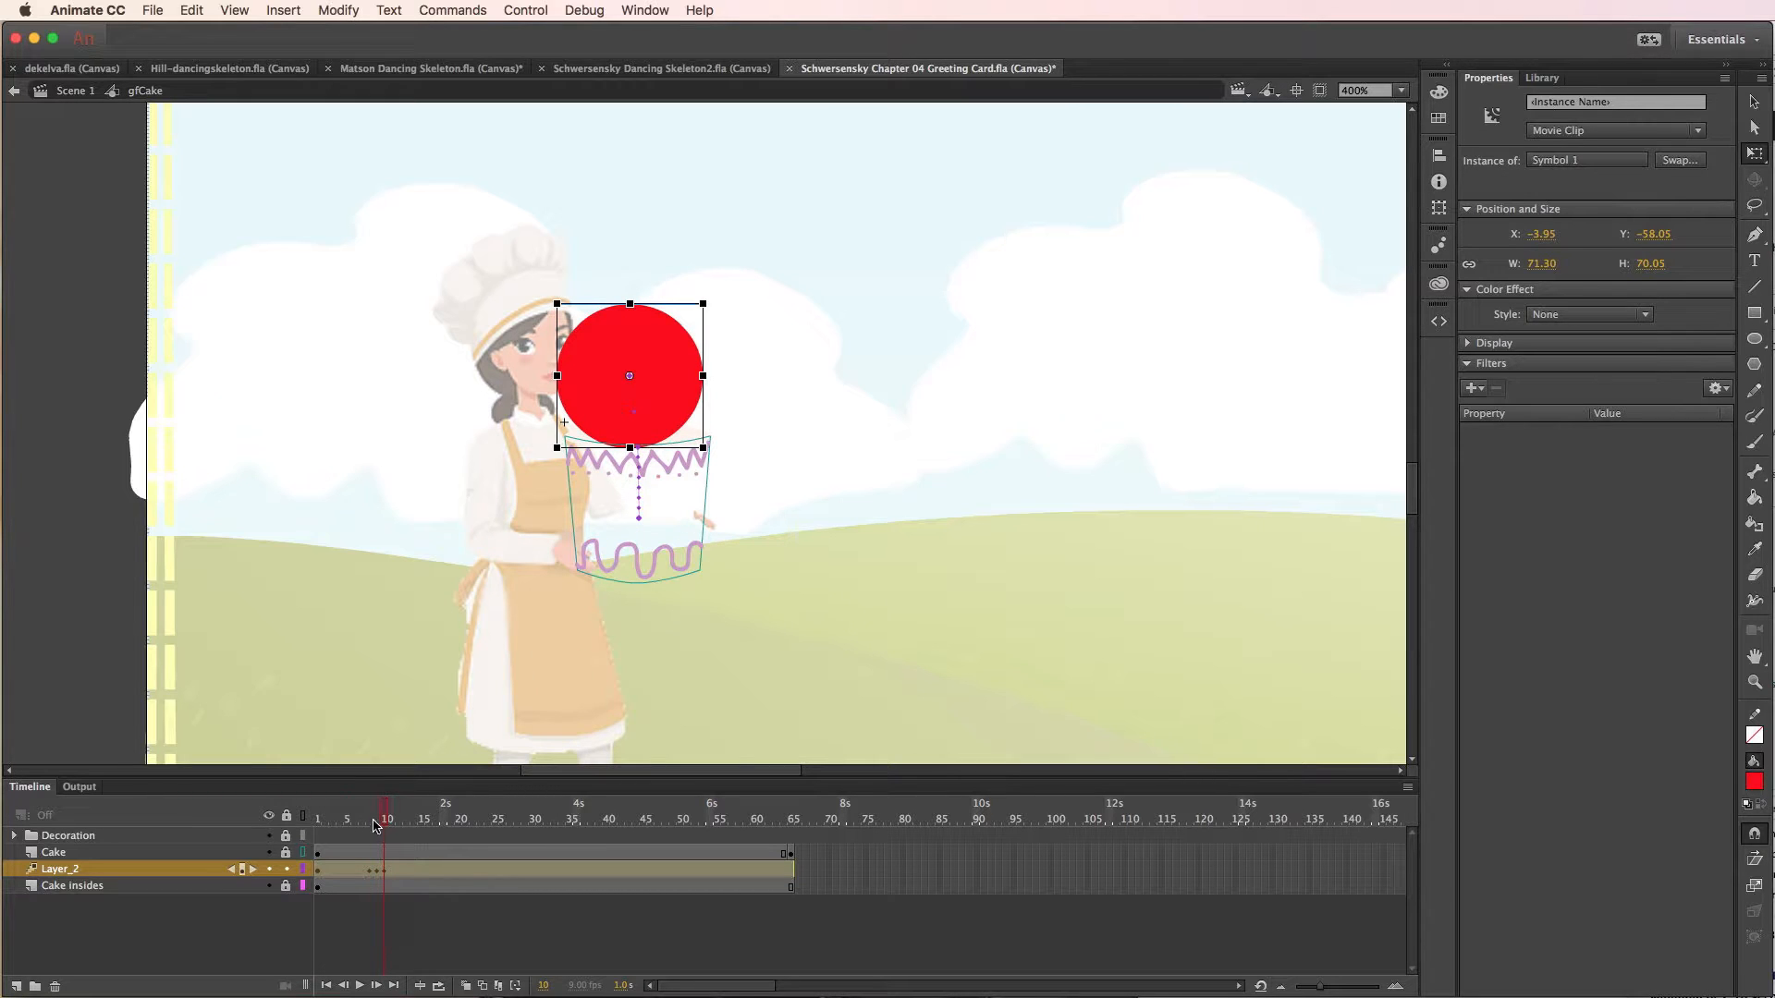
- At frame 42, move the balloon up and left beyond the visible sky, to about X -106, Y -220
left_click_drag(384, 815, 620, 818)
left_click(636, 373)
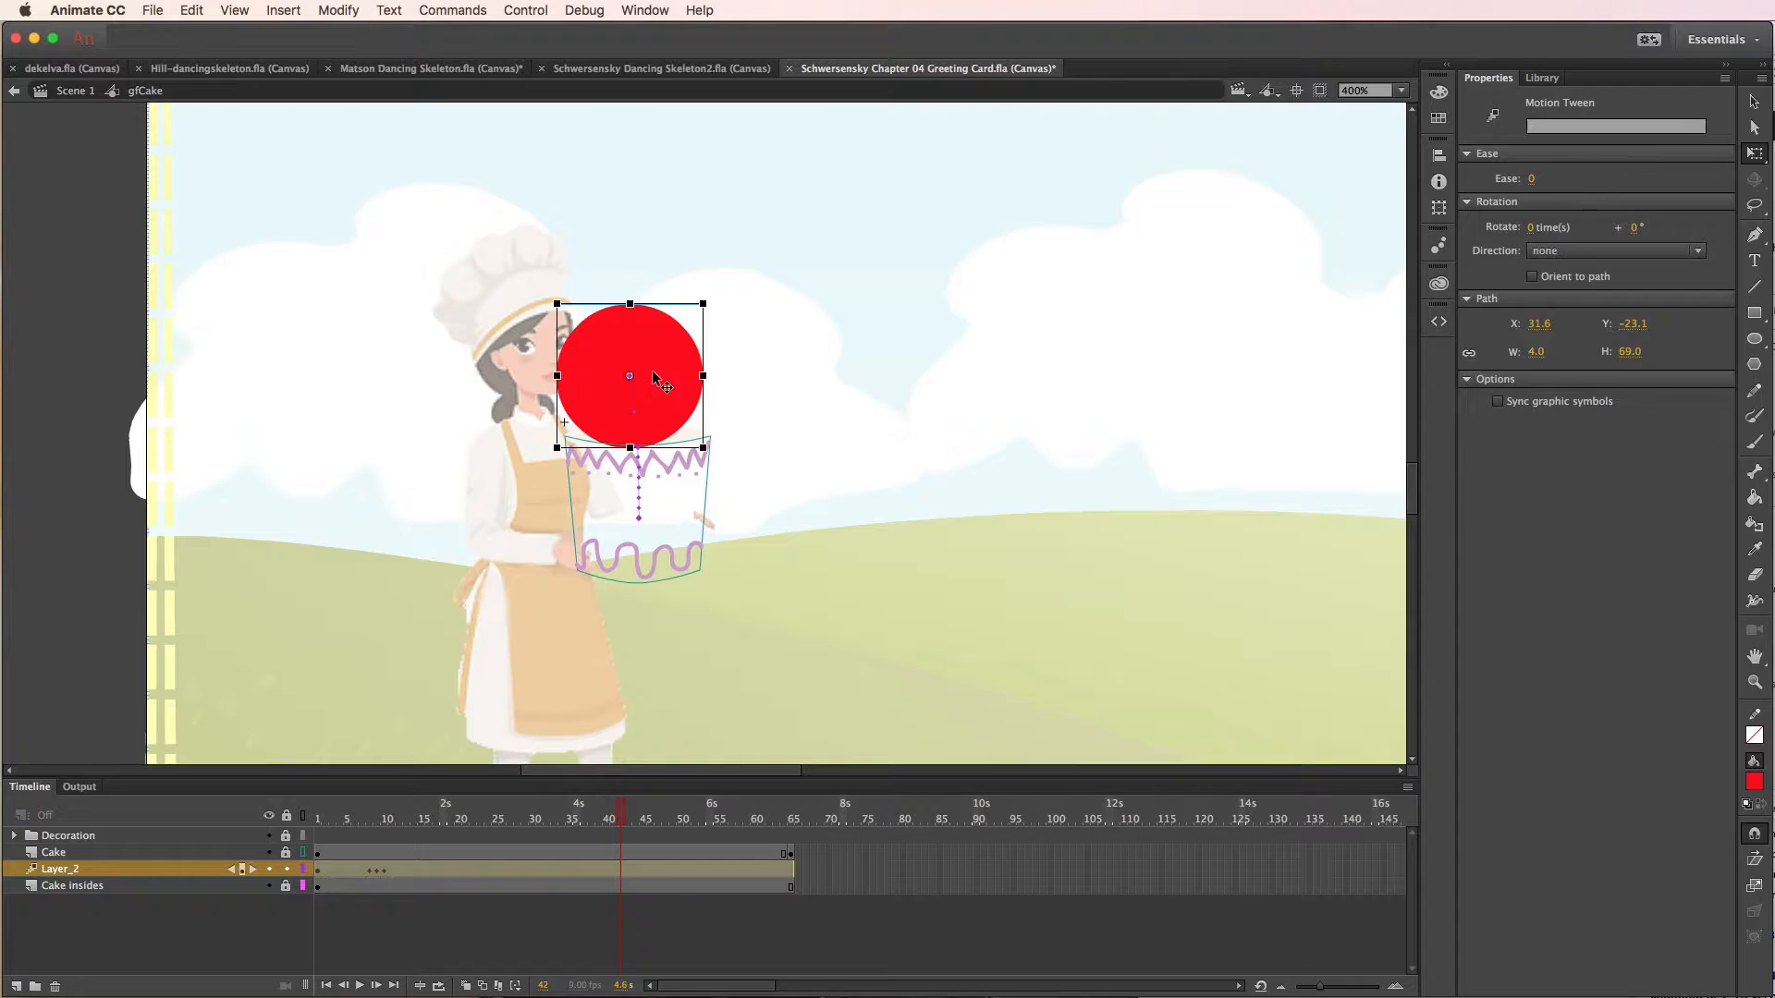
left_click_drag(636, 373, 421, 39)
left_click_drag(413, 124, 431, 99)
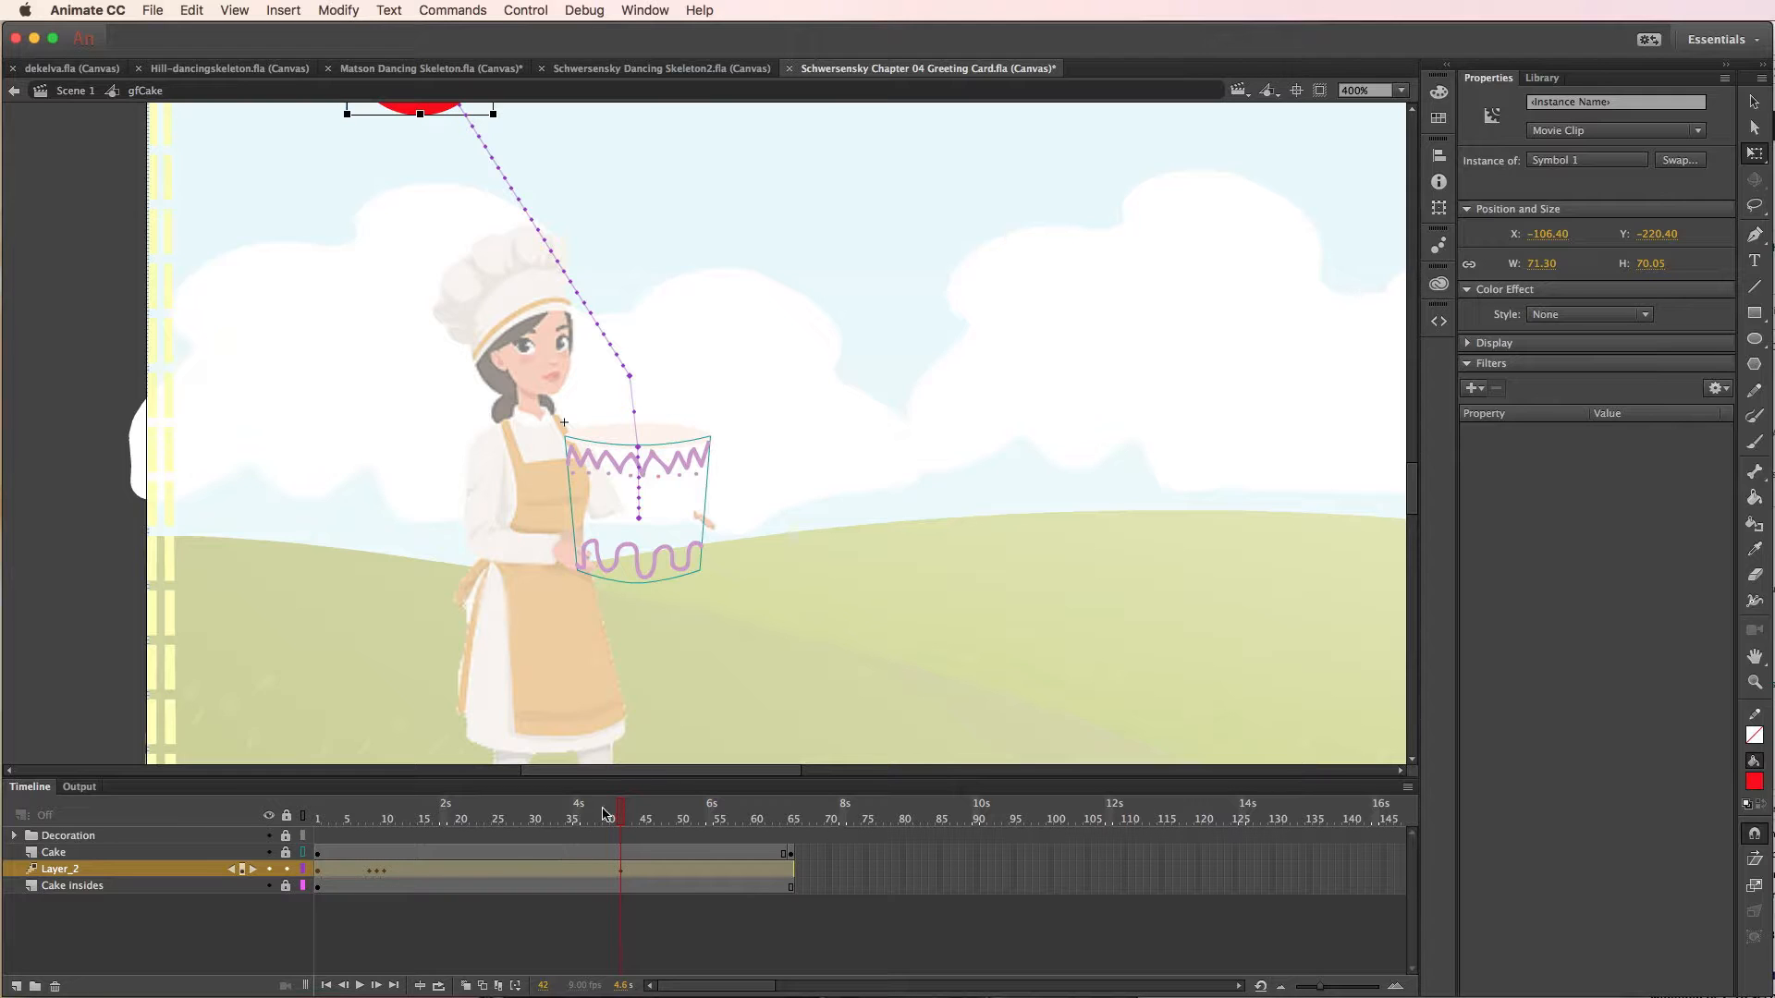
- At frame 9, nudge the stretched balloon slightly right to line it up with the cake opening
left_click_drag(620, 817, 380, 840)
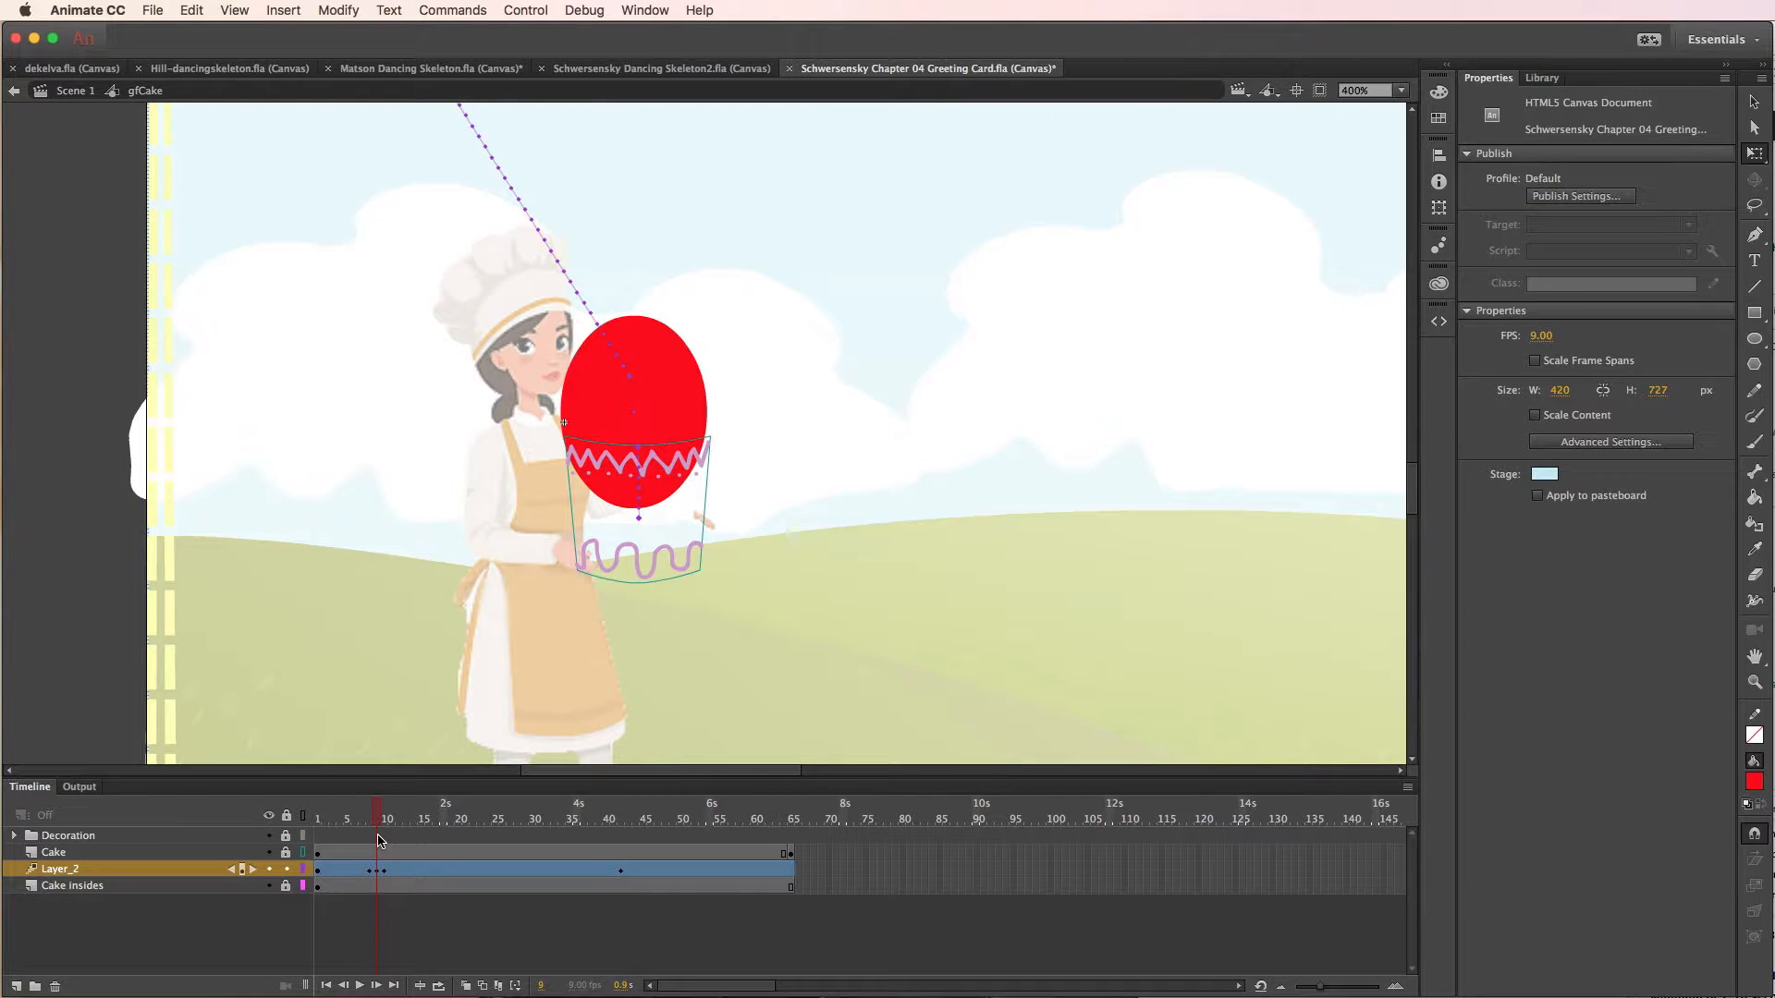
left_click(379, 870)
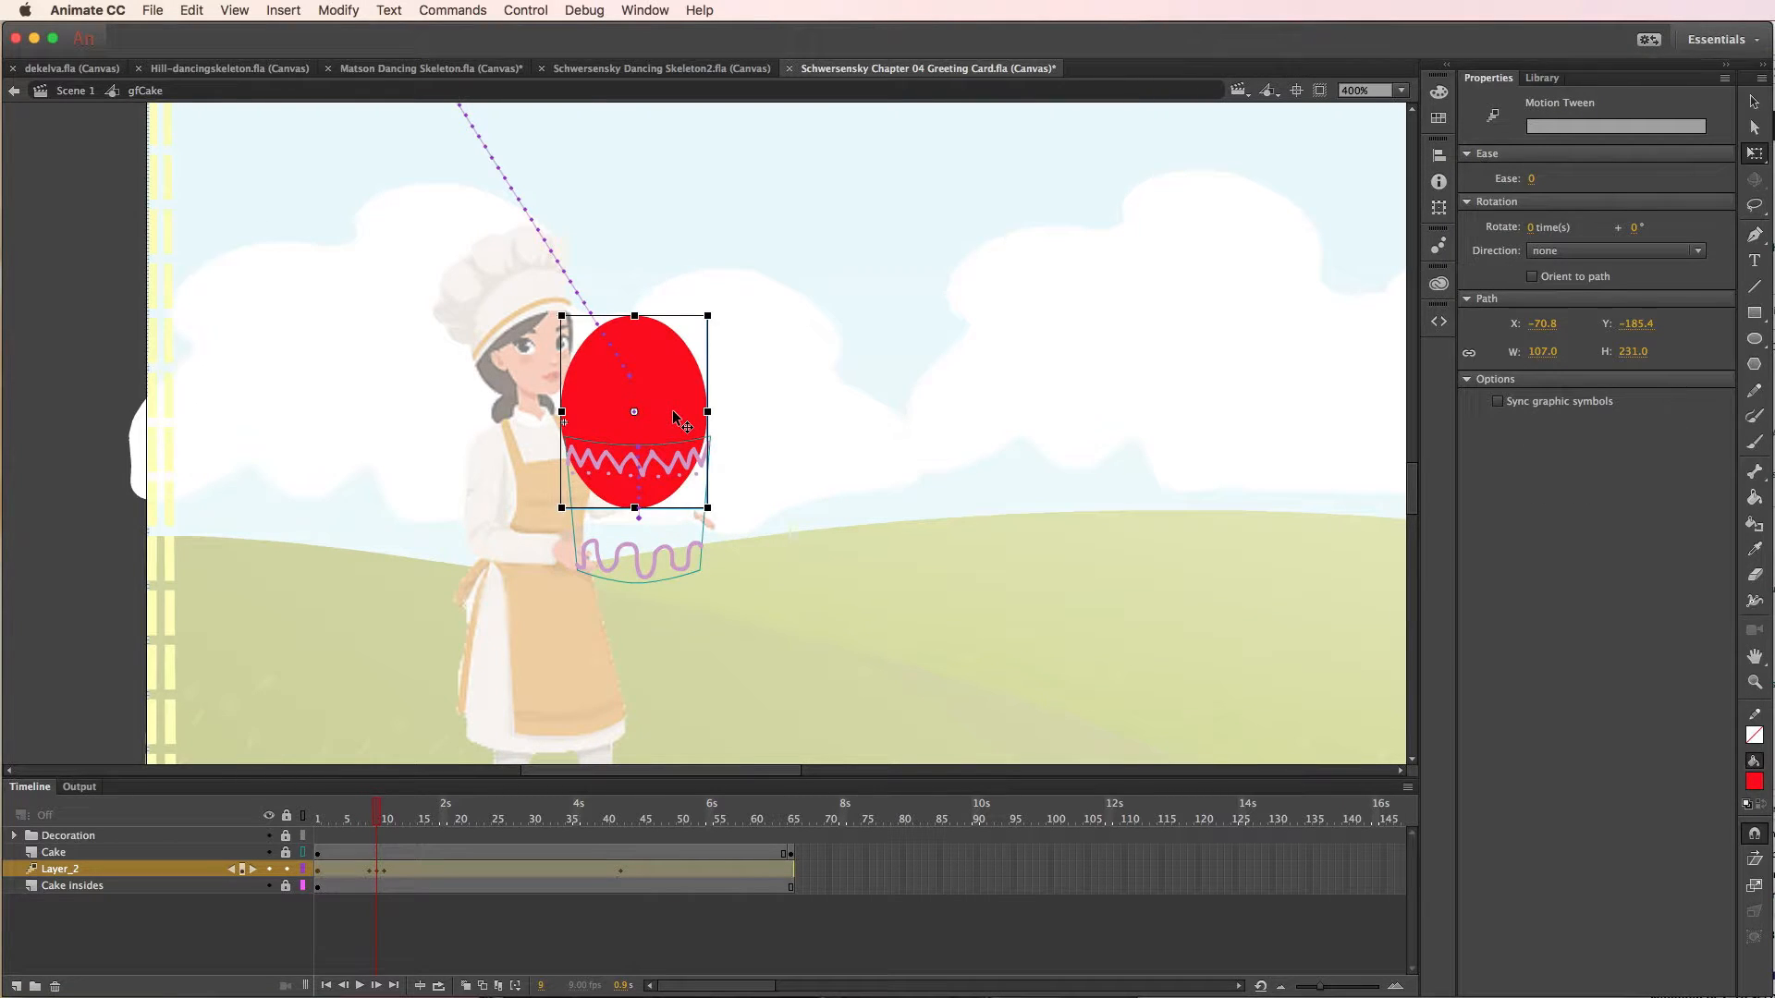
key("Right")
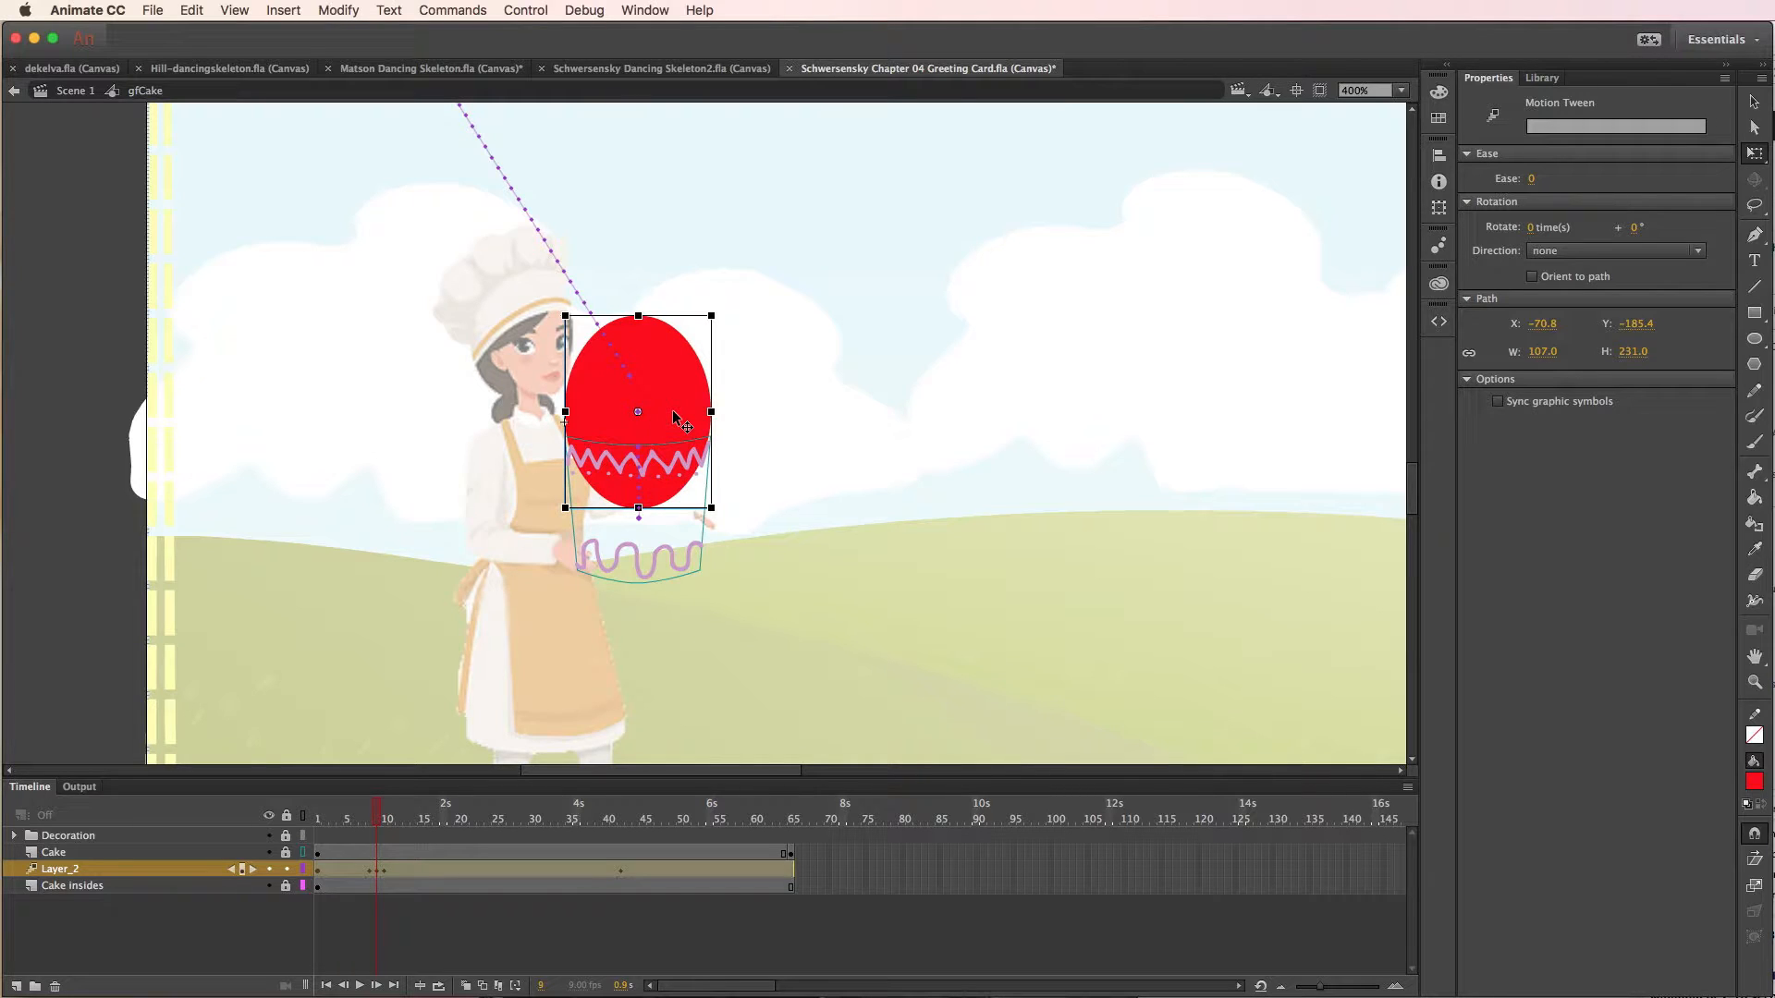
- At frame 9, nudge the stretched balloon slightly down toward the cake and scrub back to check the motion
key("Down")
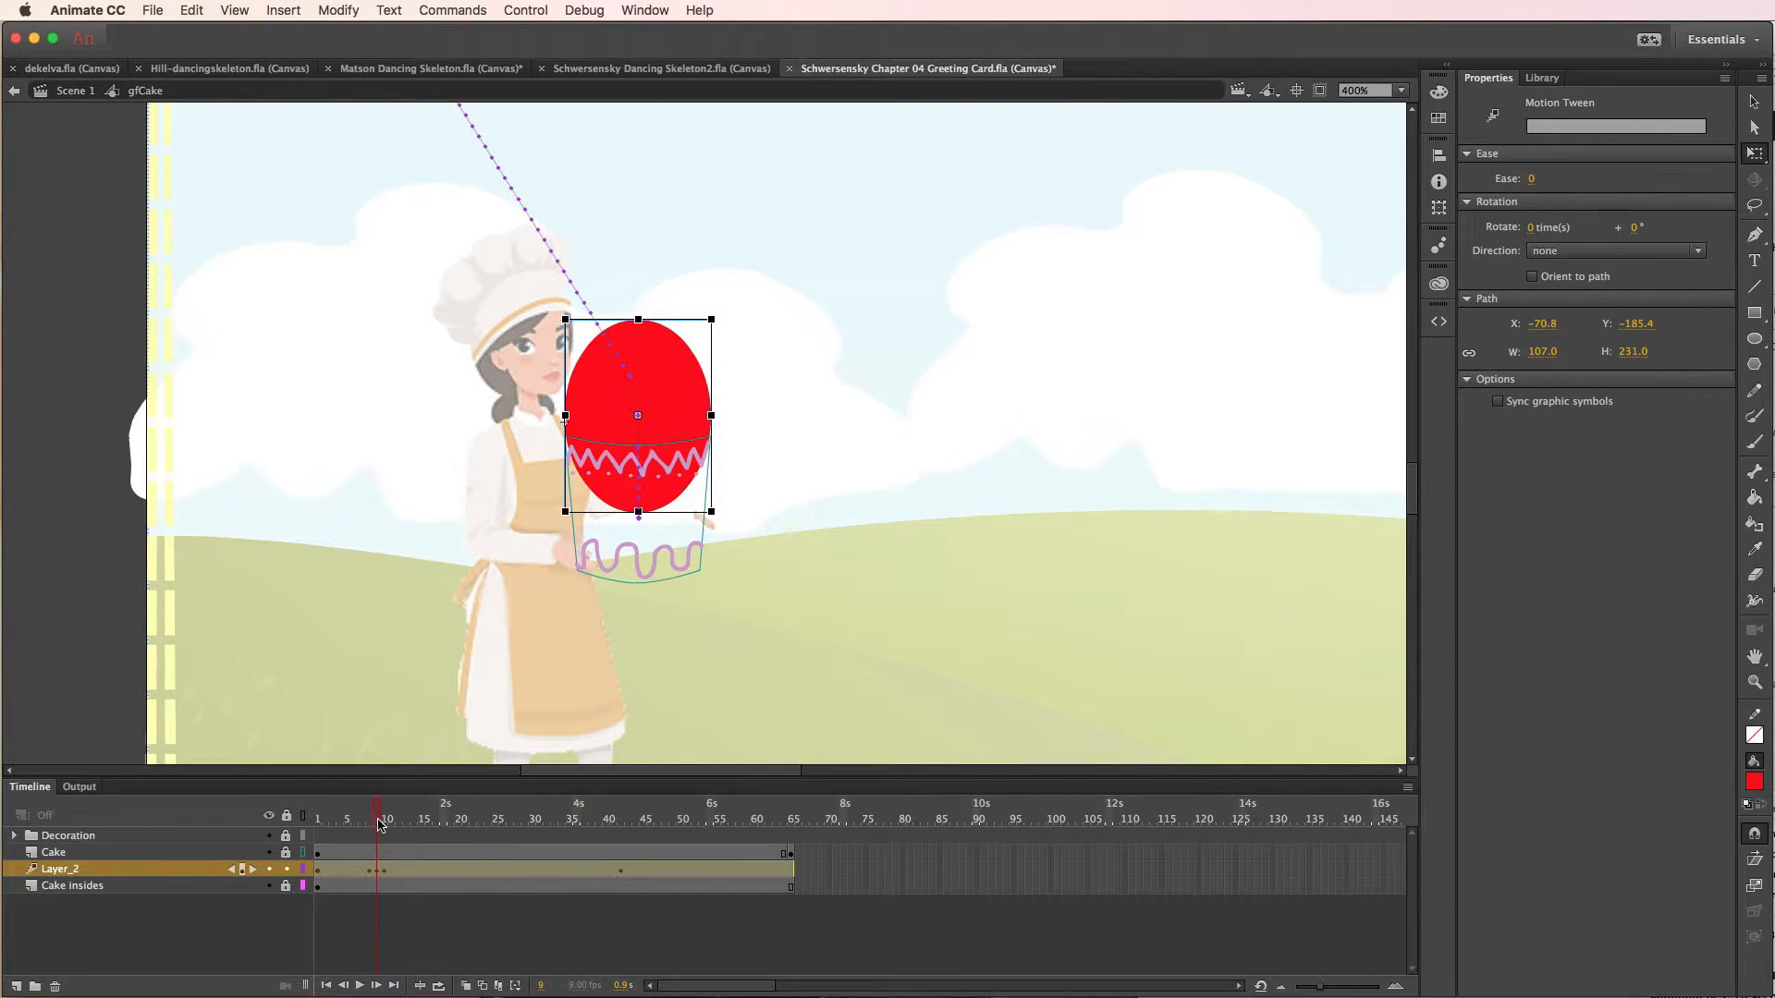
mouse_move(375, 820)
left_mouse_down()
mouse_move(638, 826)
mouse_move(346, 826)
left_mouse_up()
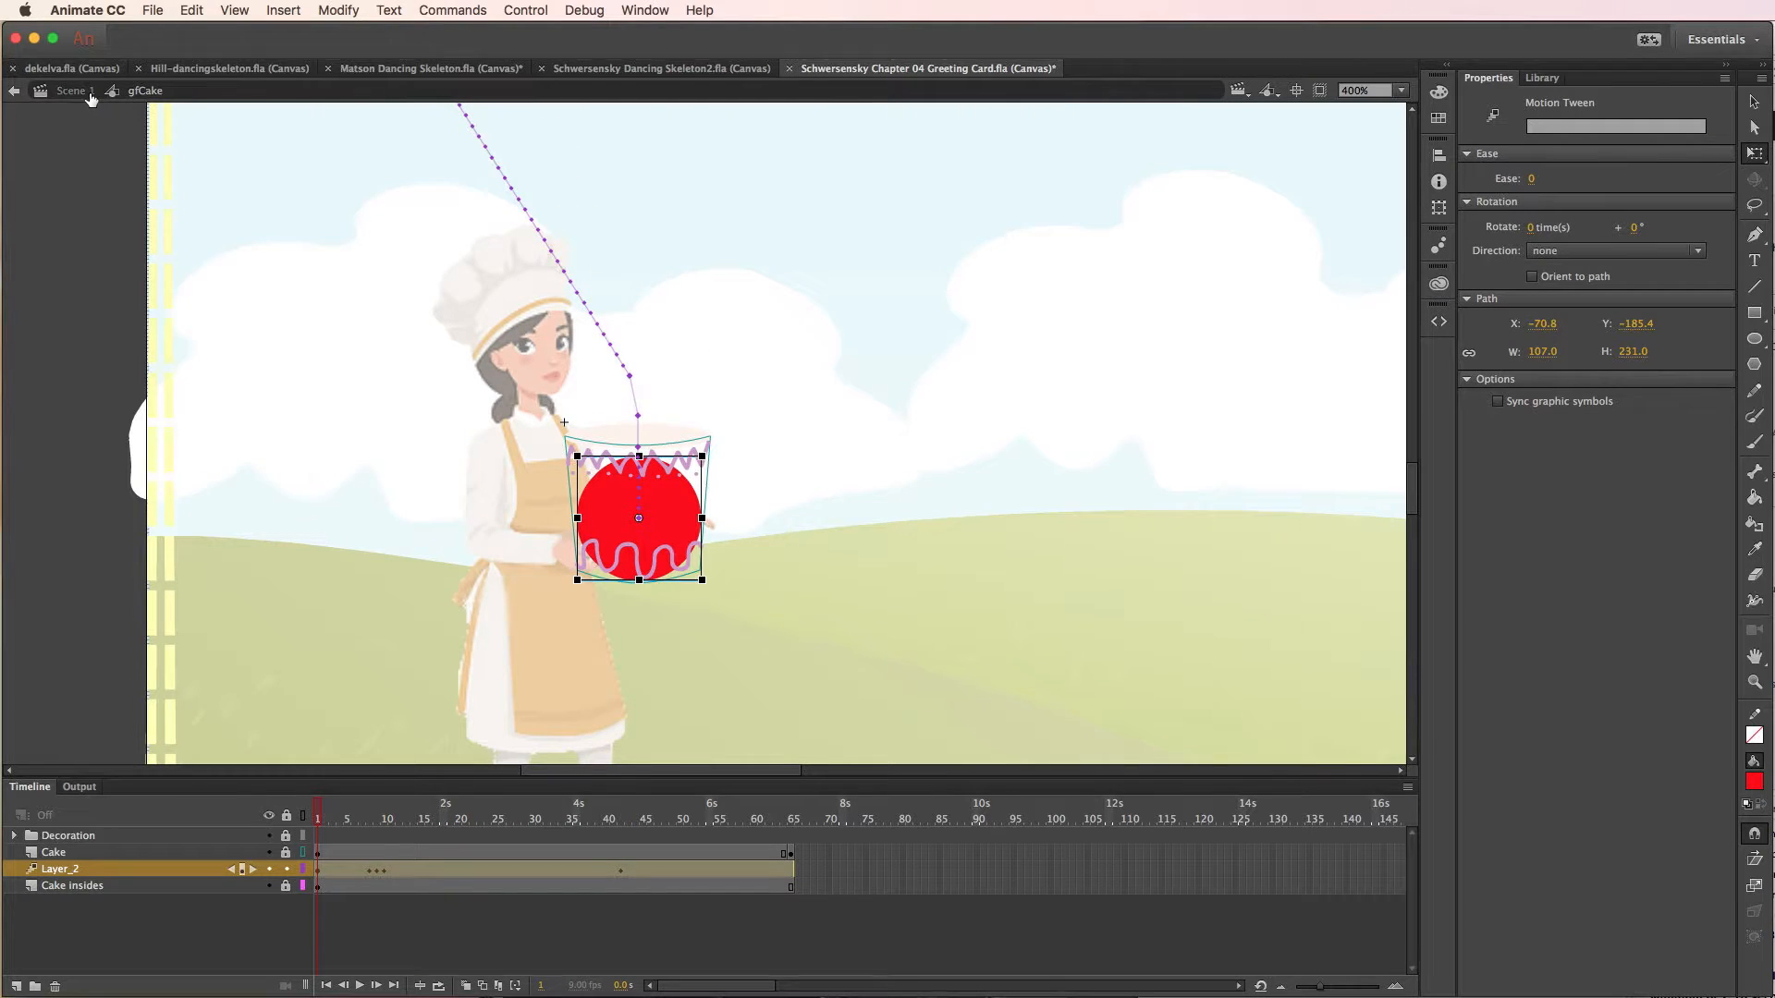
- Return to Scene 1, preview the greeting card in the browser, and go back to the timeline
left_click(82, 92)
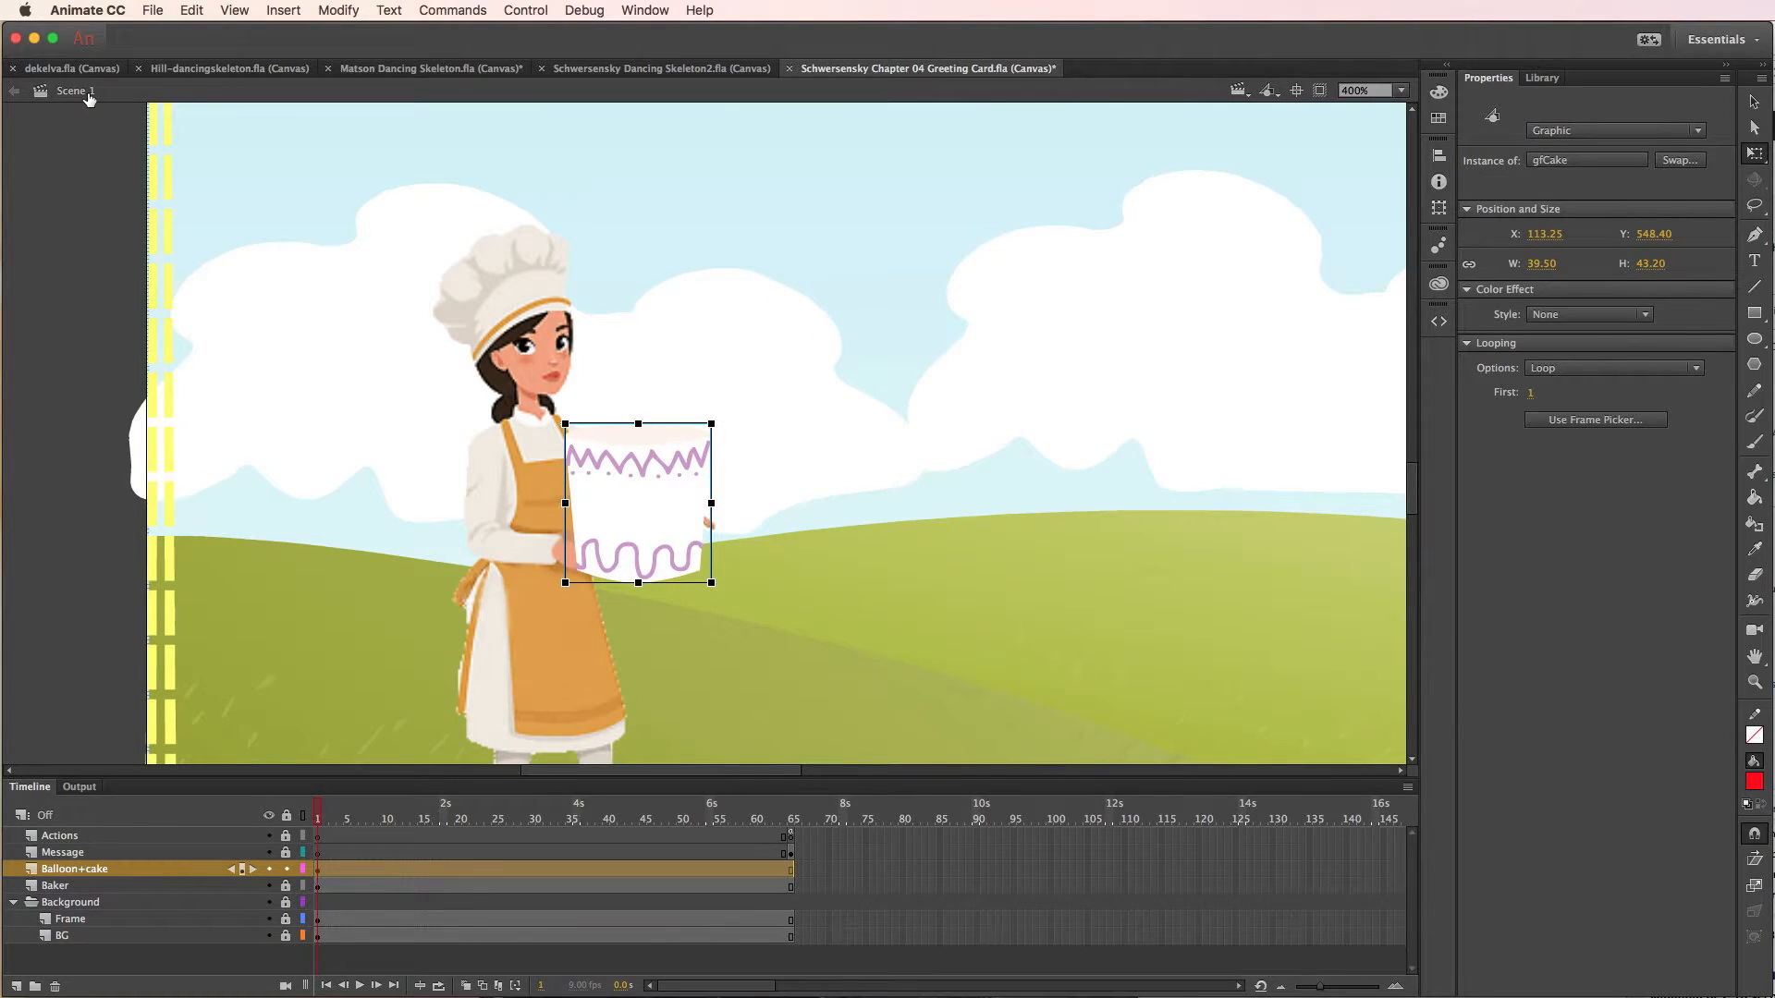
key("super+Return")
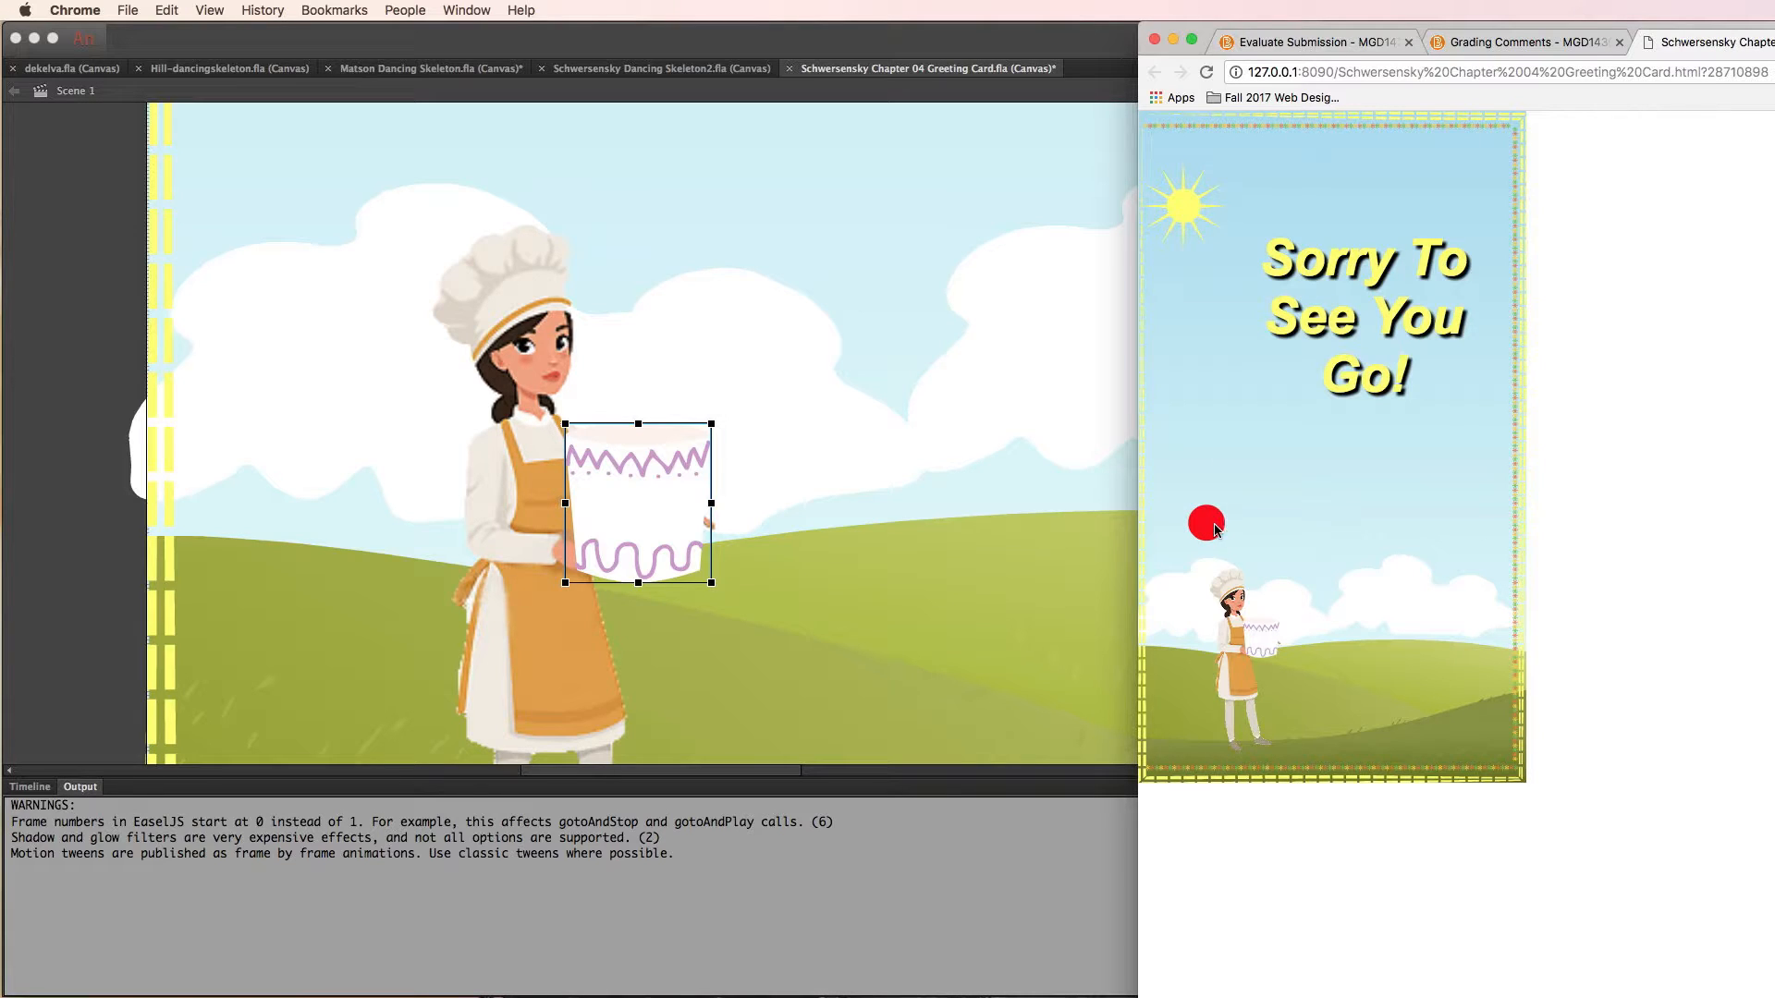
left_click(712, 872)
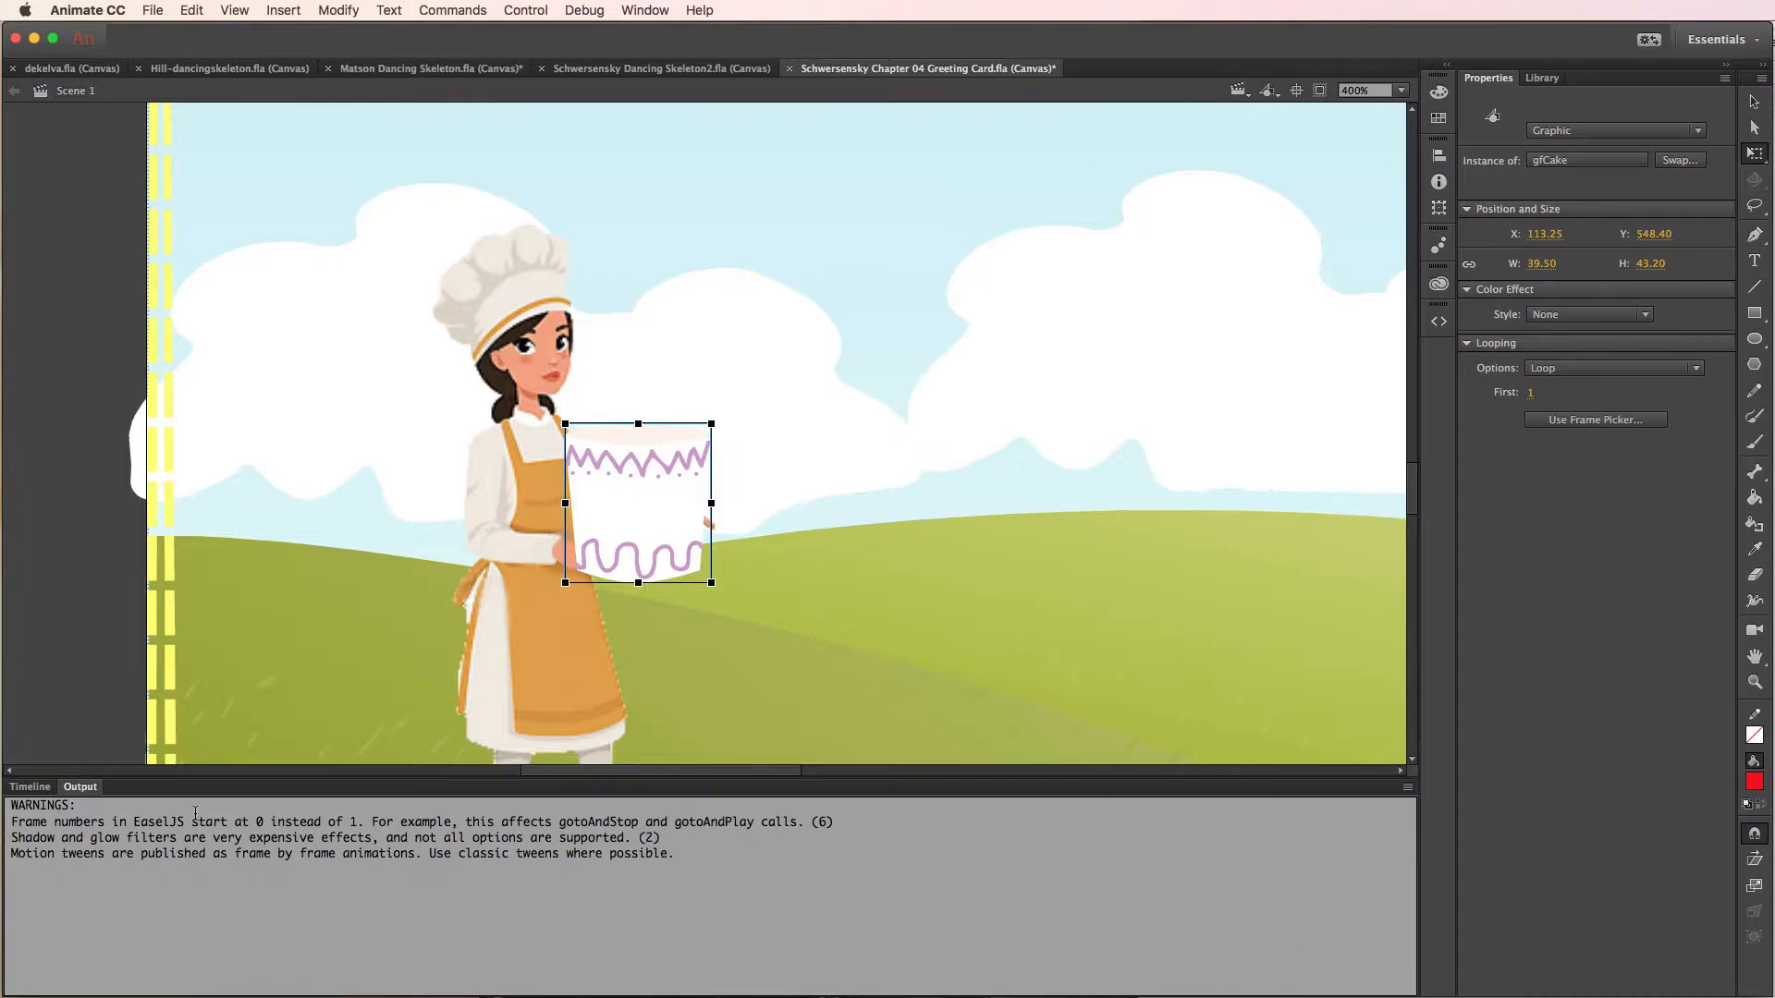
left_click(29, 786)
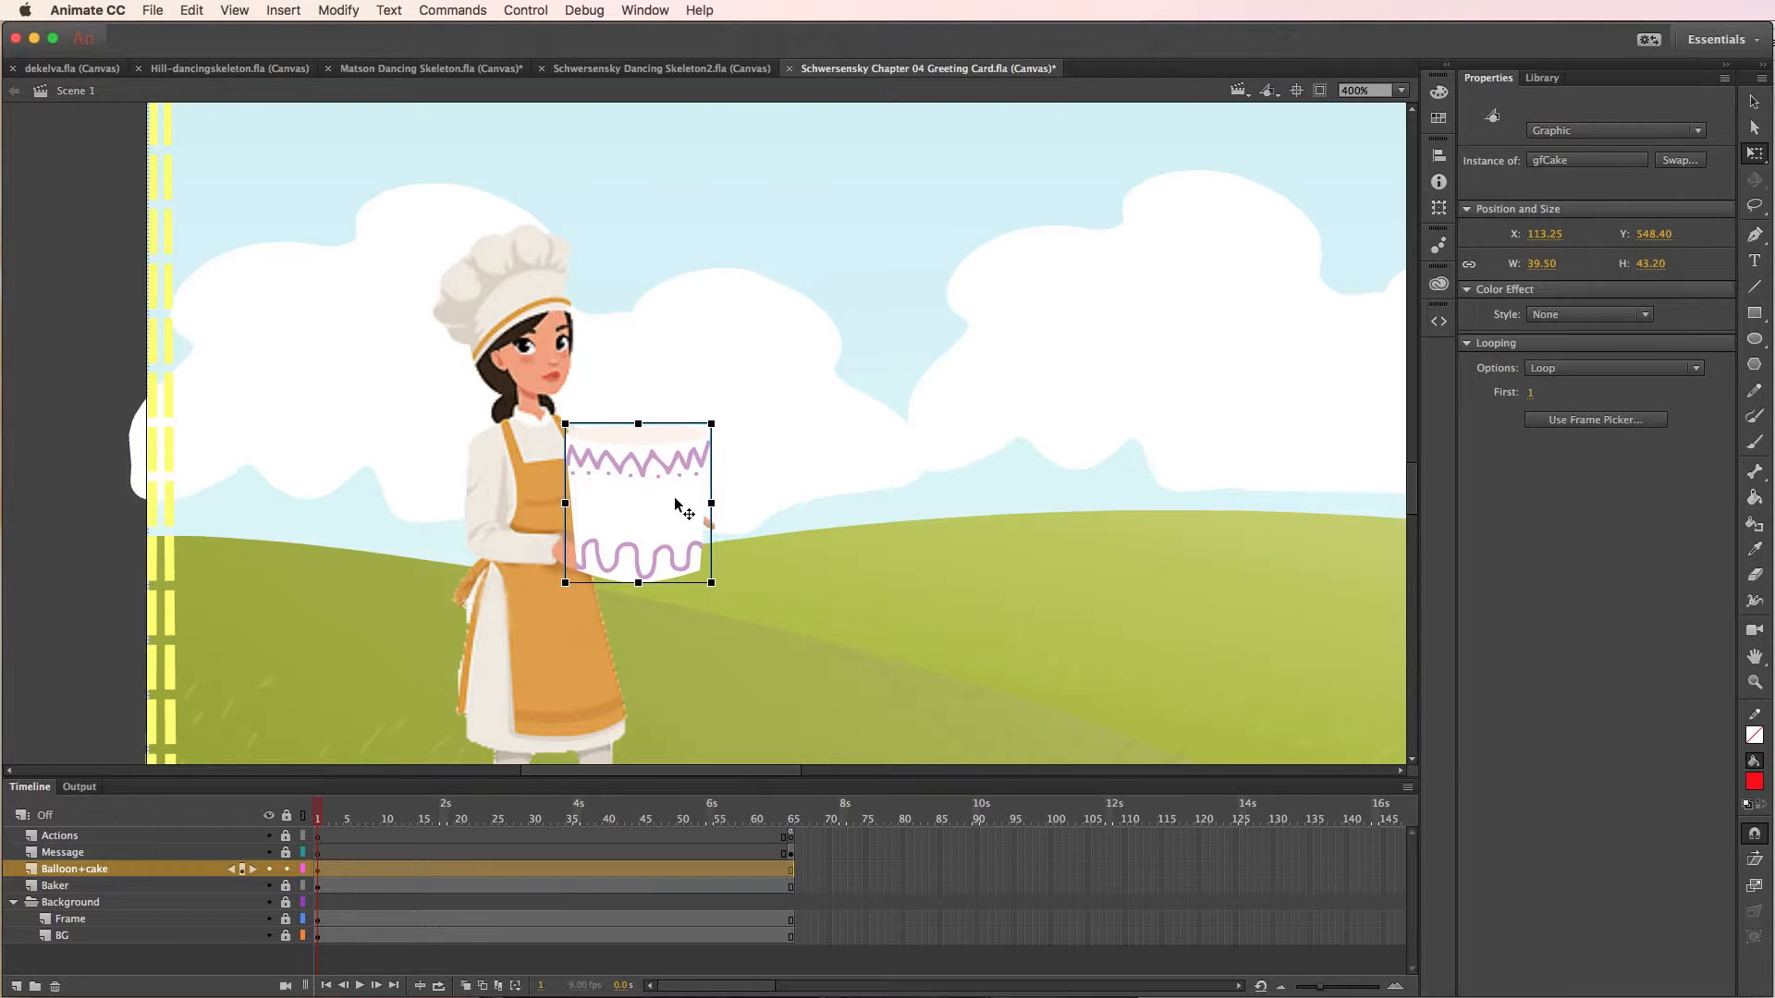
- Inside the gfCake symbol, shift the balloon's tween span on Layer_2 six frames later, so it starts at frame 7
left_click(1754, 101)
double_click(676, 524)
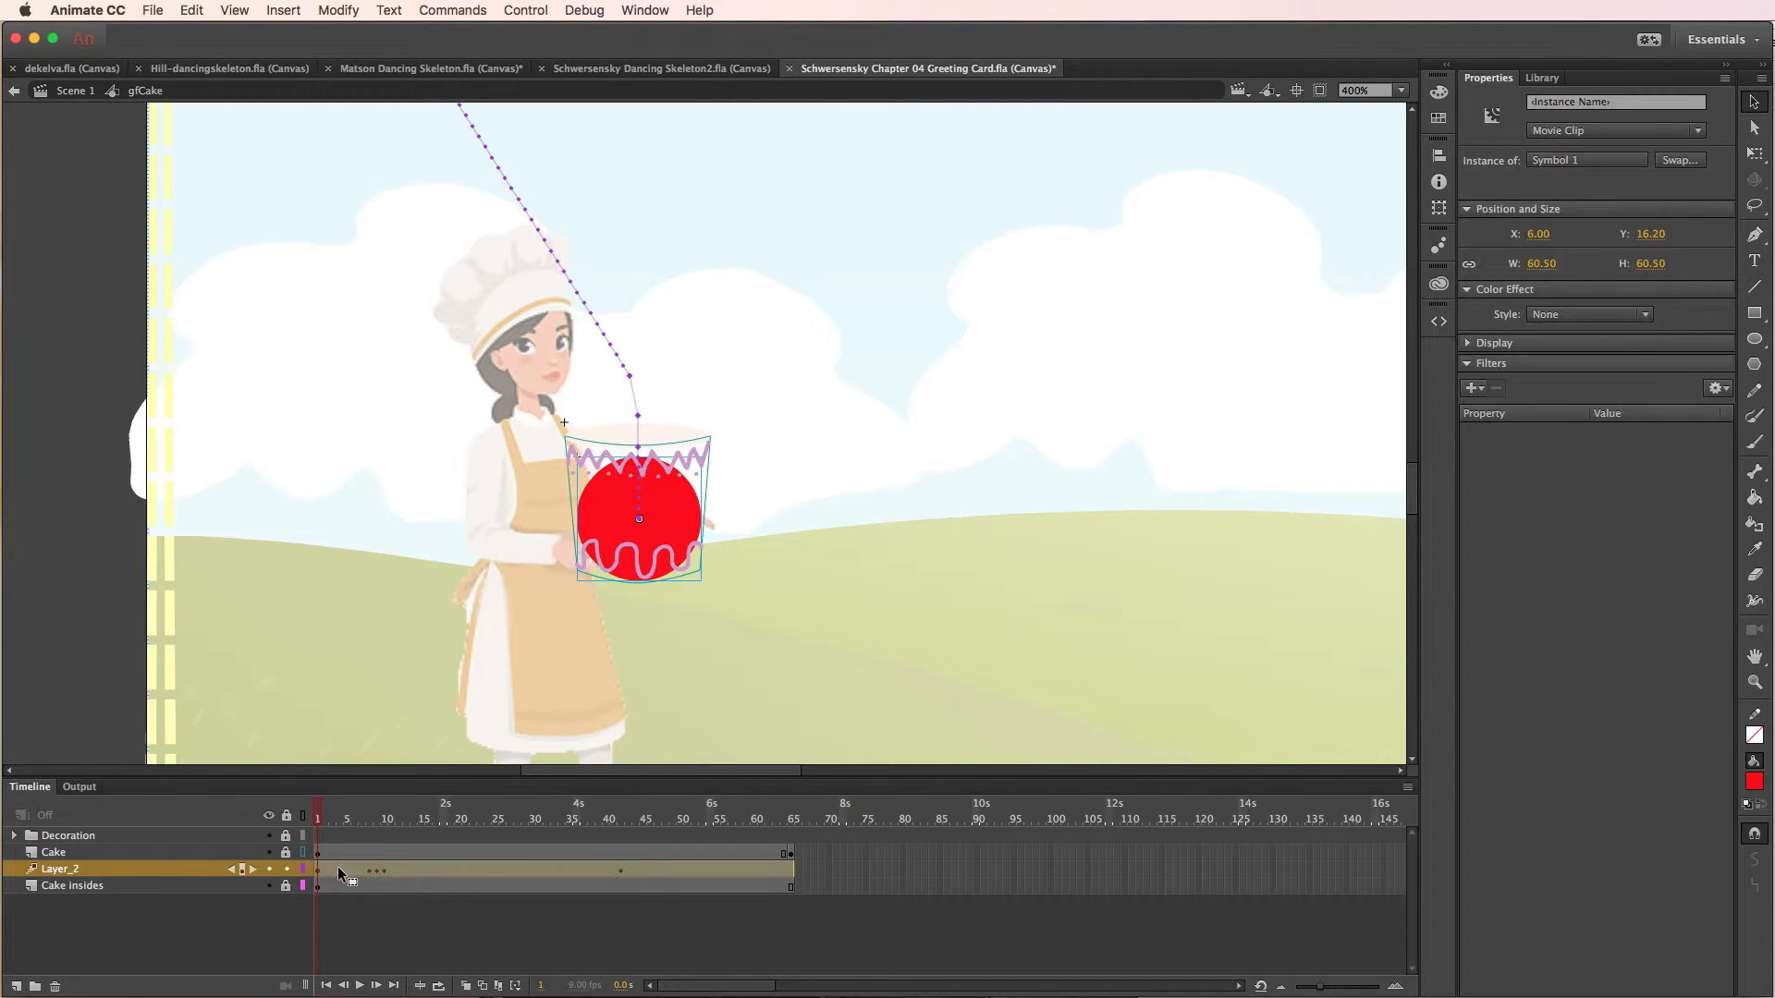
left_click_drag(337, 868, 605, 823)
left_click(355, 819)
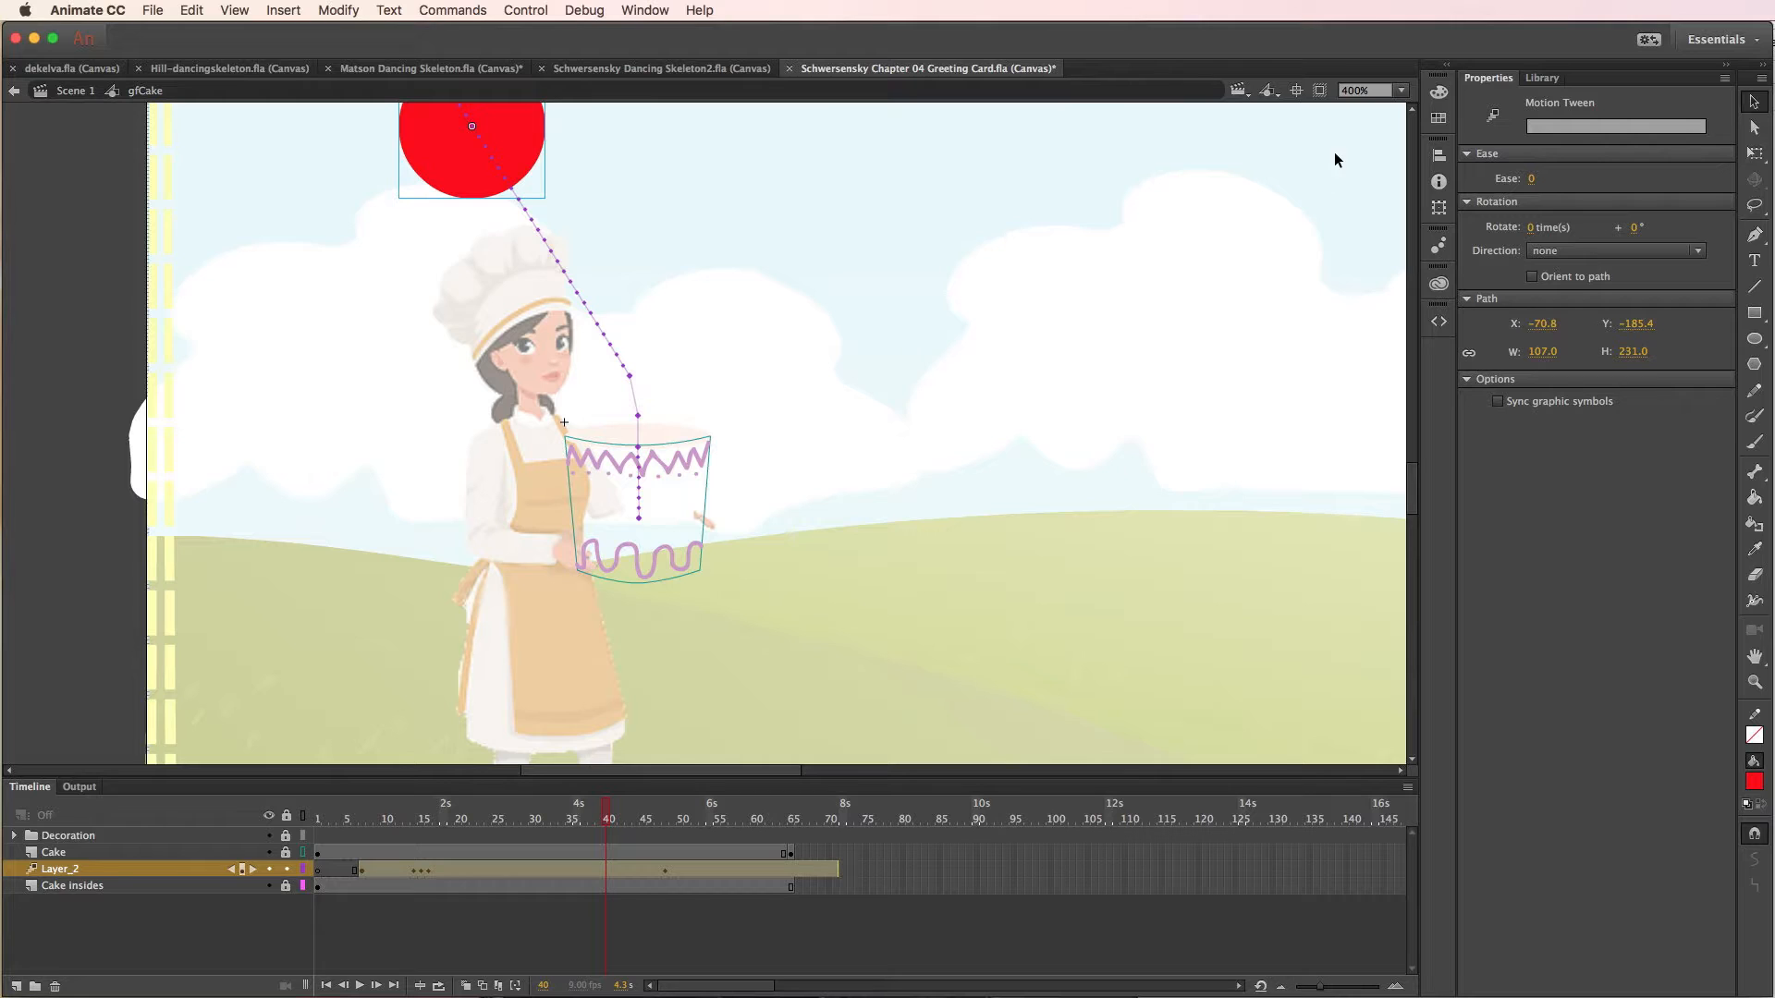
- At frame 30, move the balloon up and left above the chef to about X -135, Y -194
left_click(1403, 89)
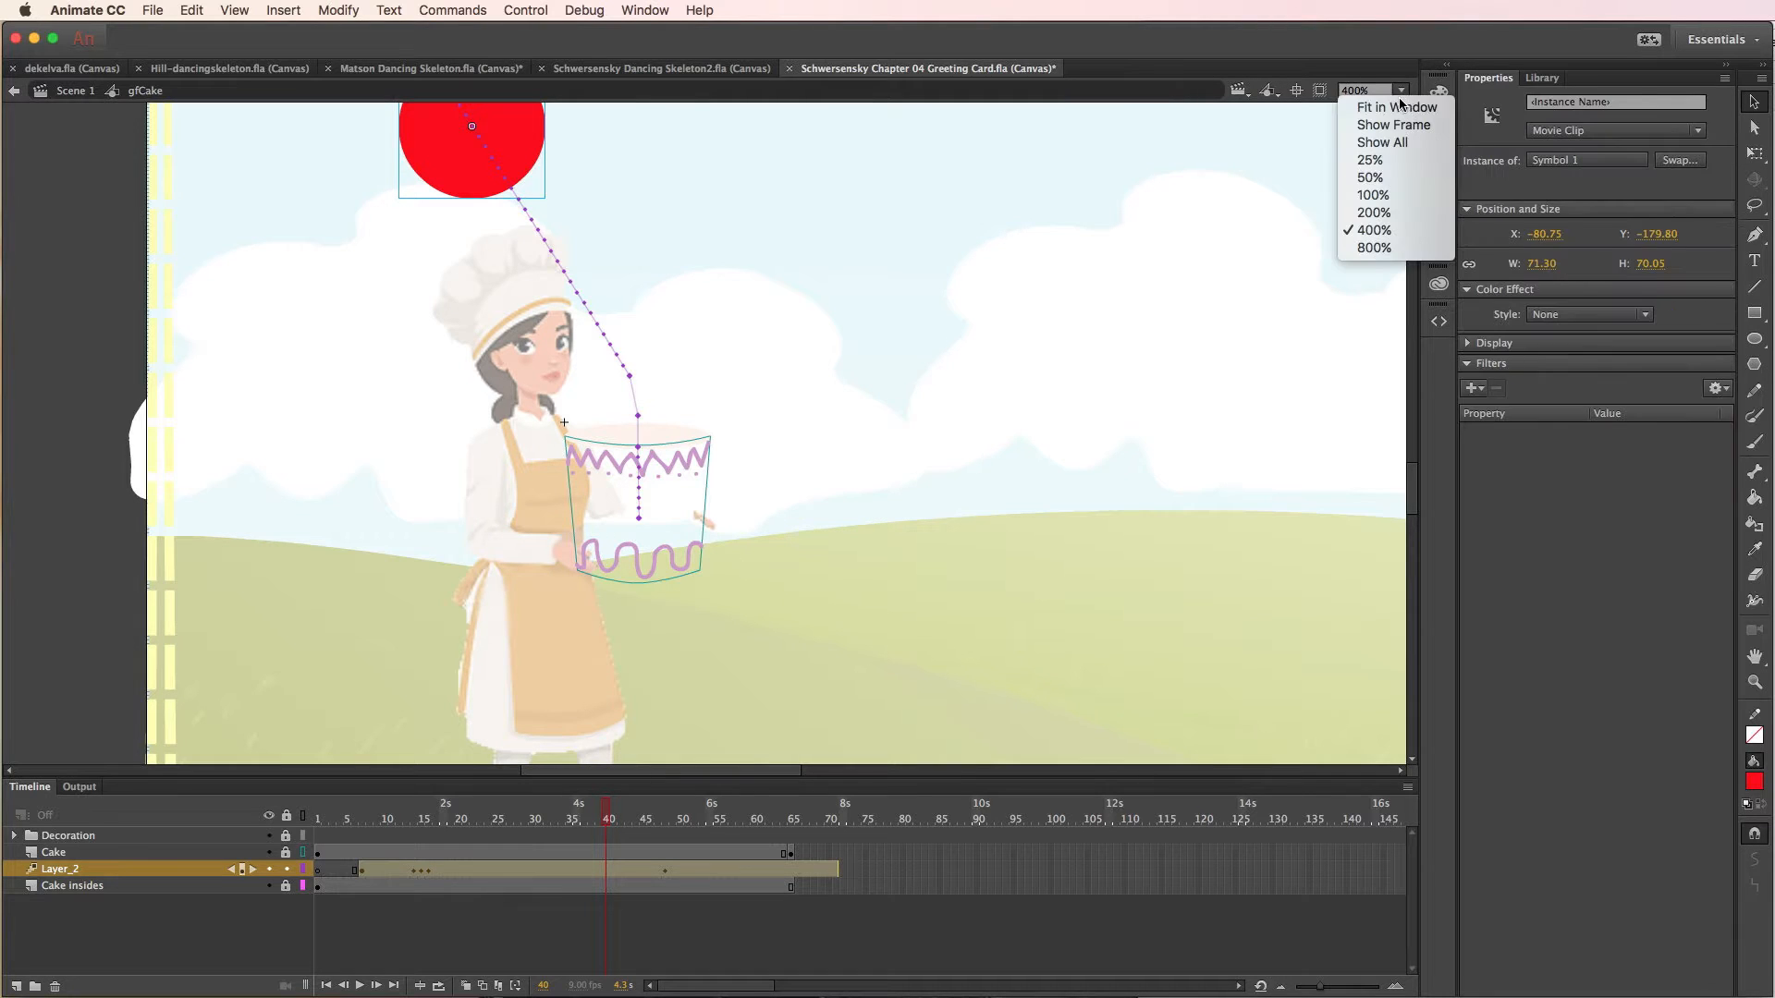
left_click(1368, 197)
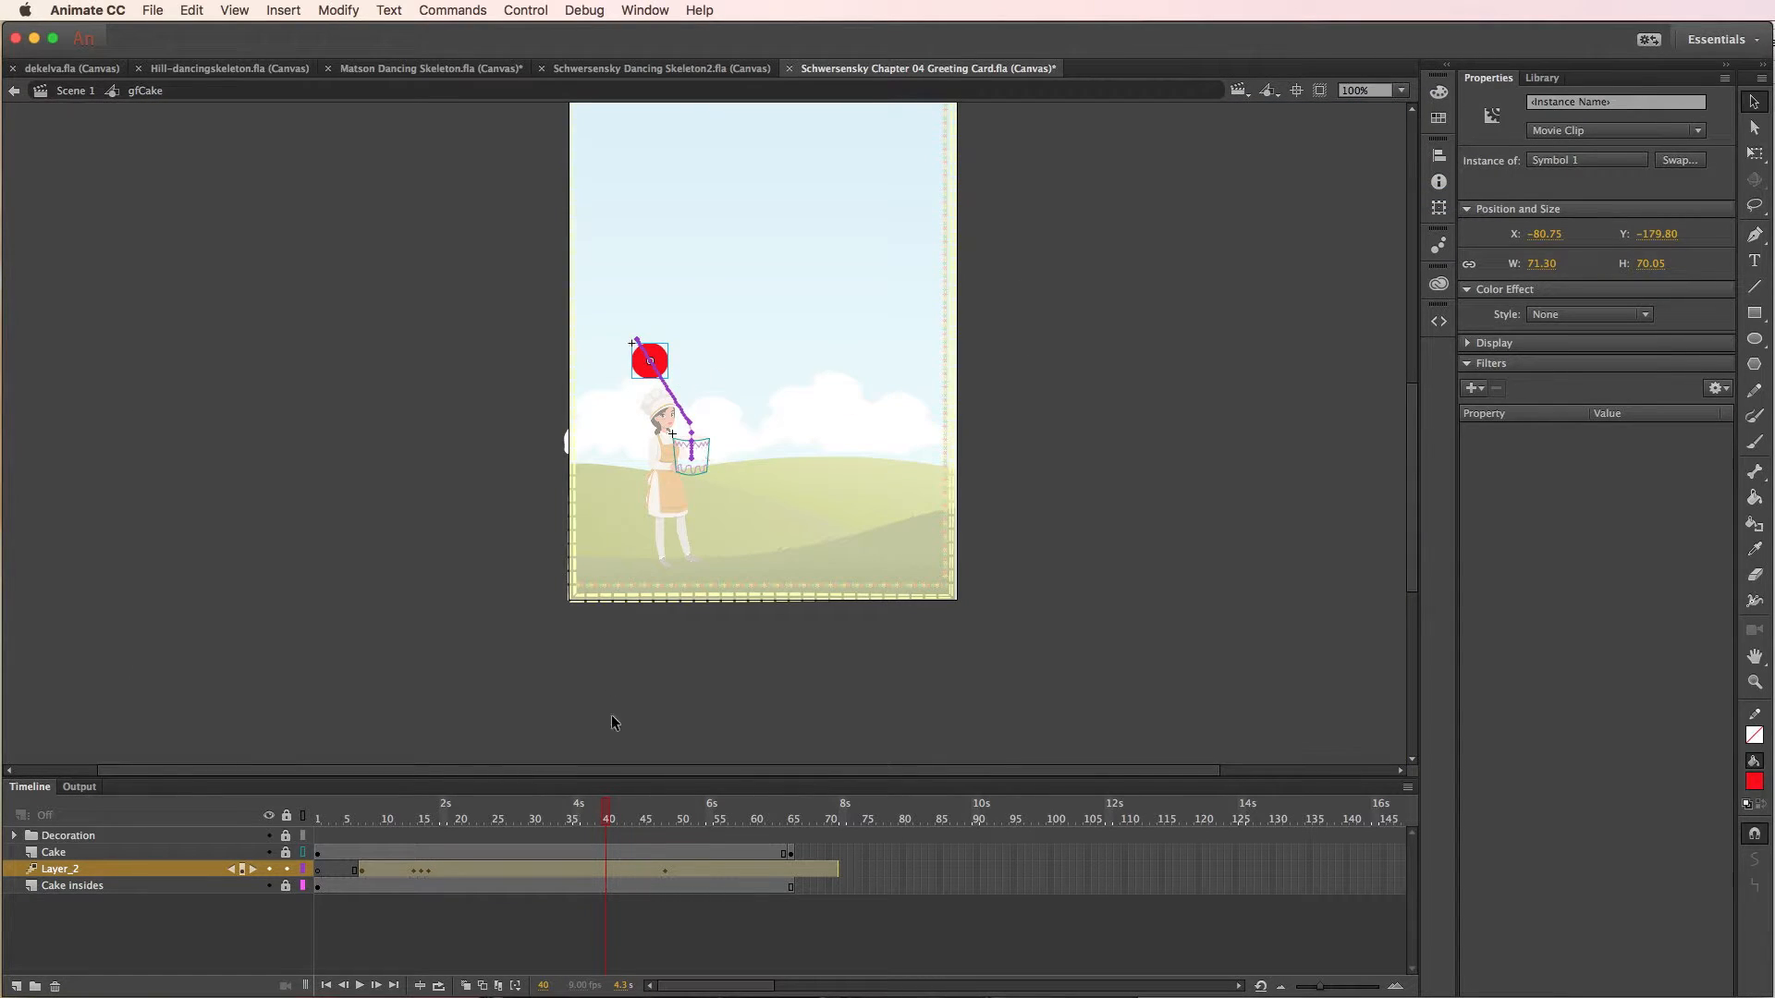
left_click_drag(607, 818, 533, 815)
left_click(673, 377)
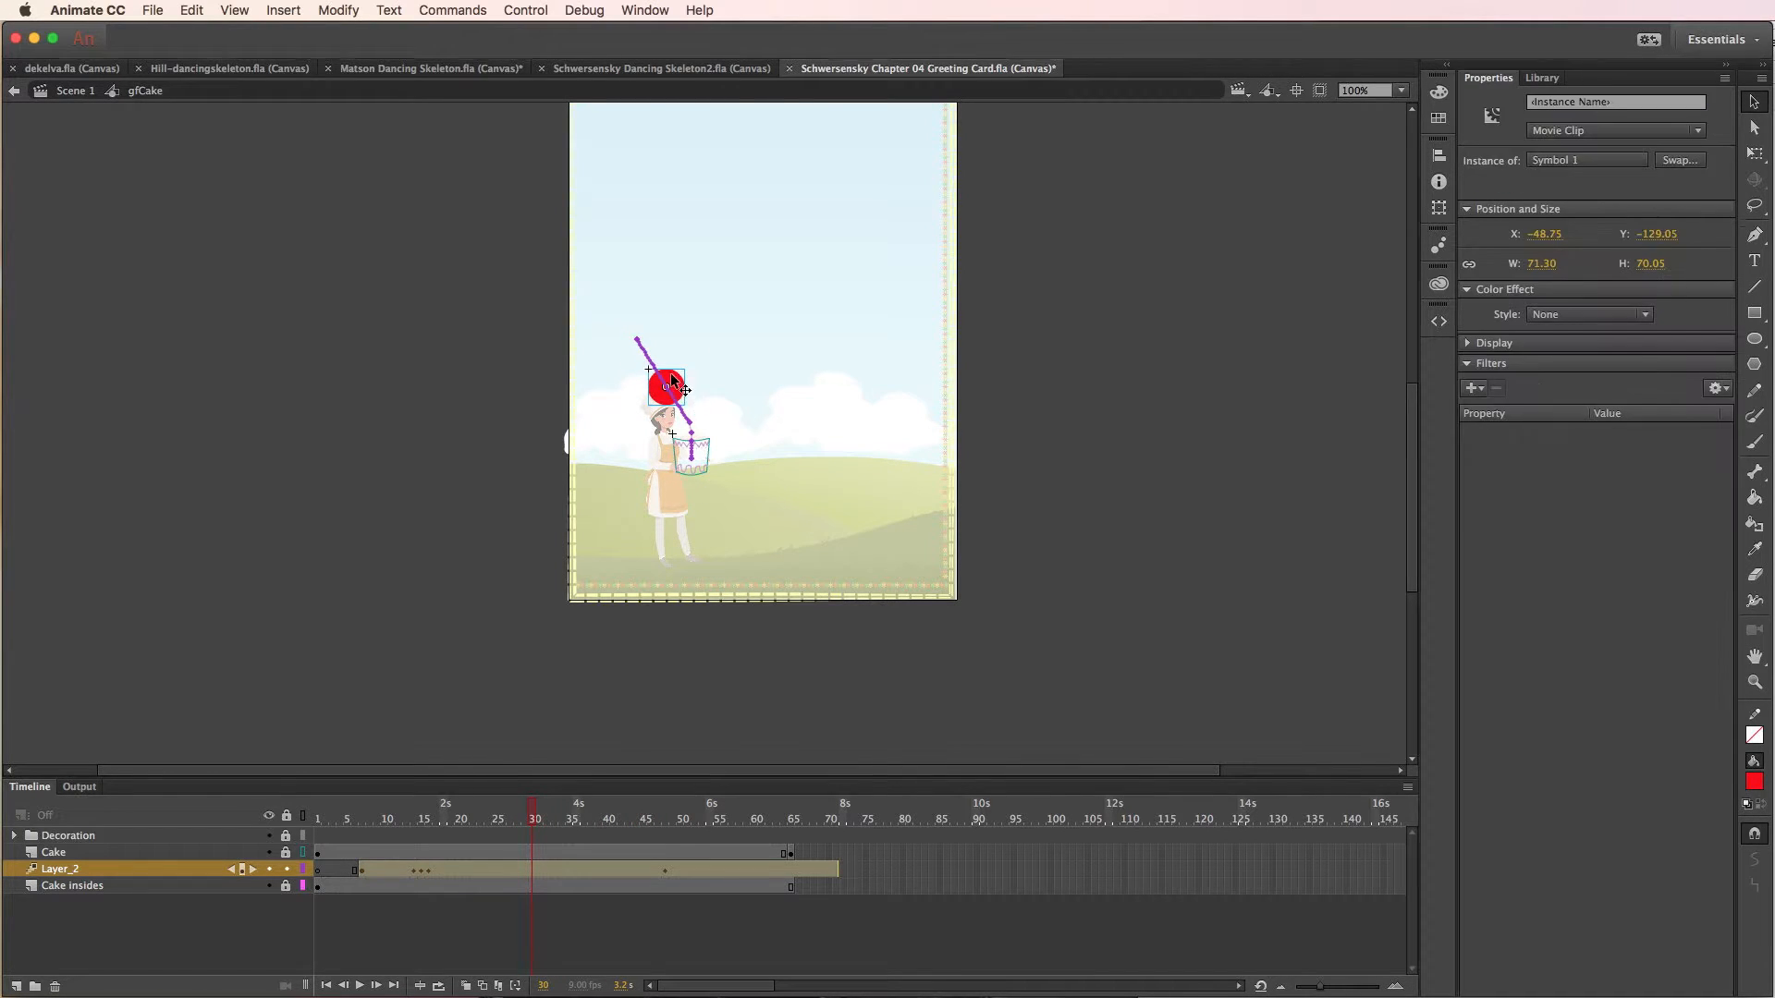
left_click_drag(673, 377, 629, 343)
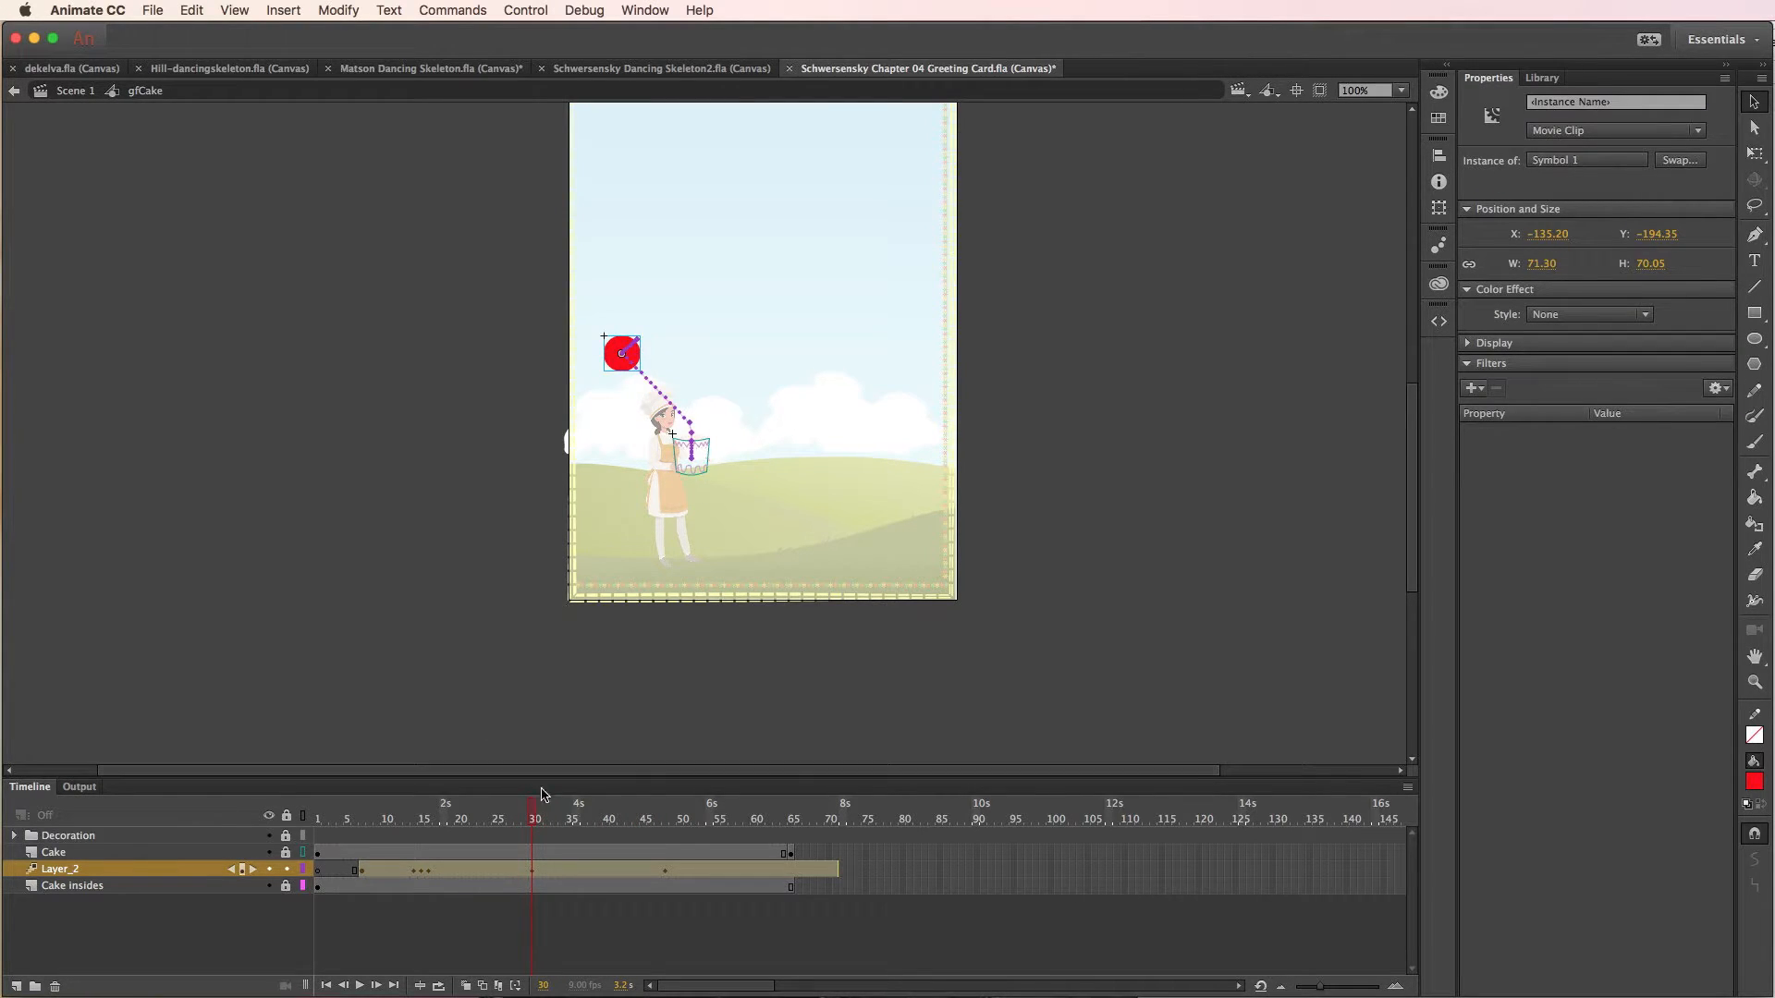
- At frame 44, move the balloon up and right into the sky, to about X -27, Y -375
left_click_drag(530, 809, 636, 807)
left_click(655, 386)
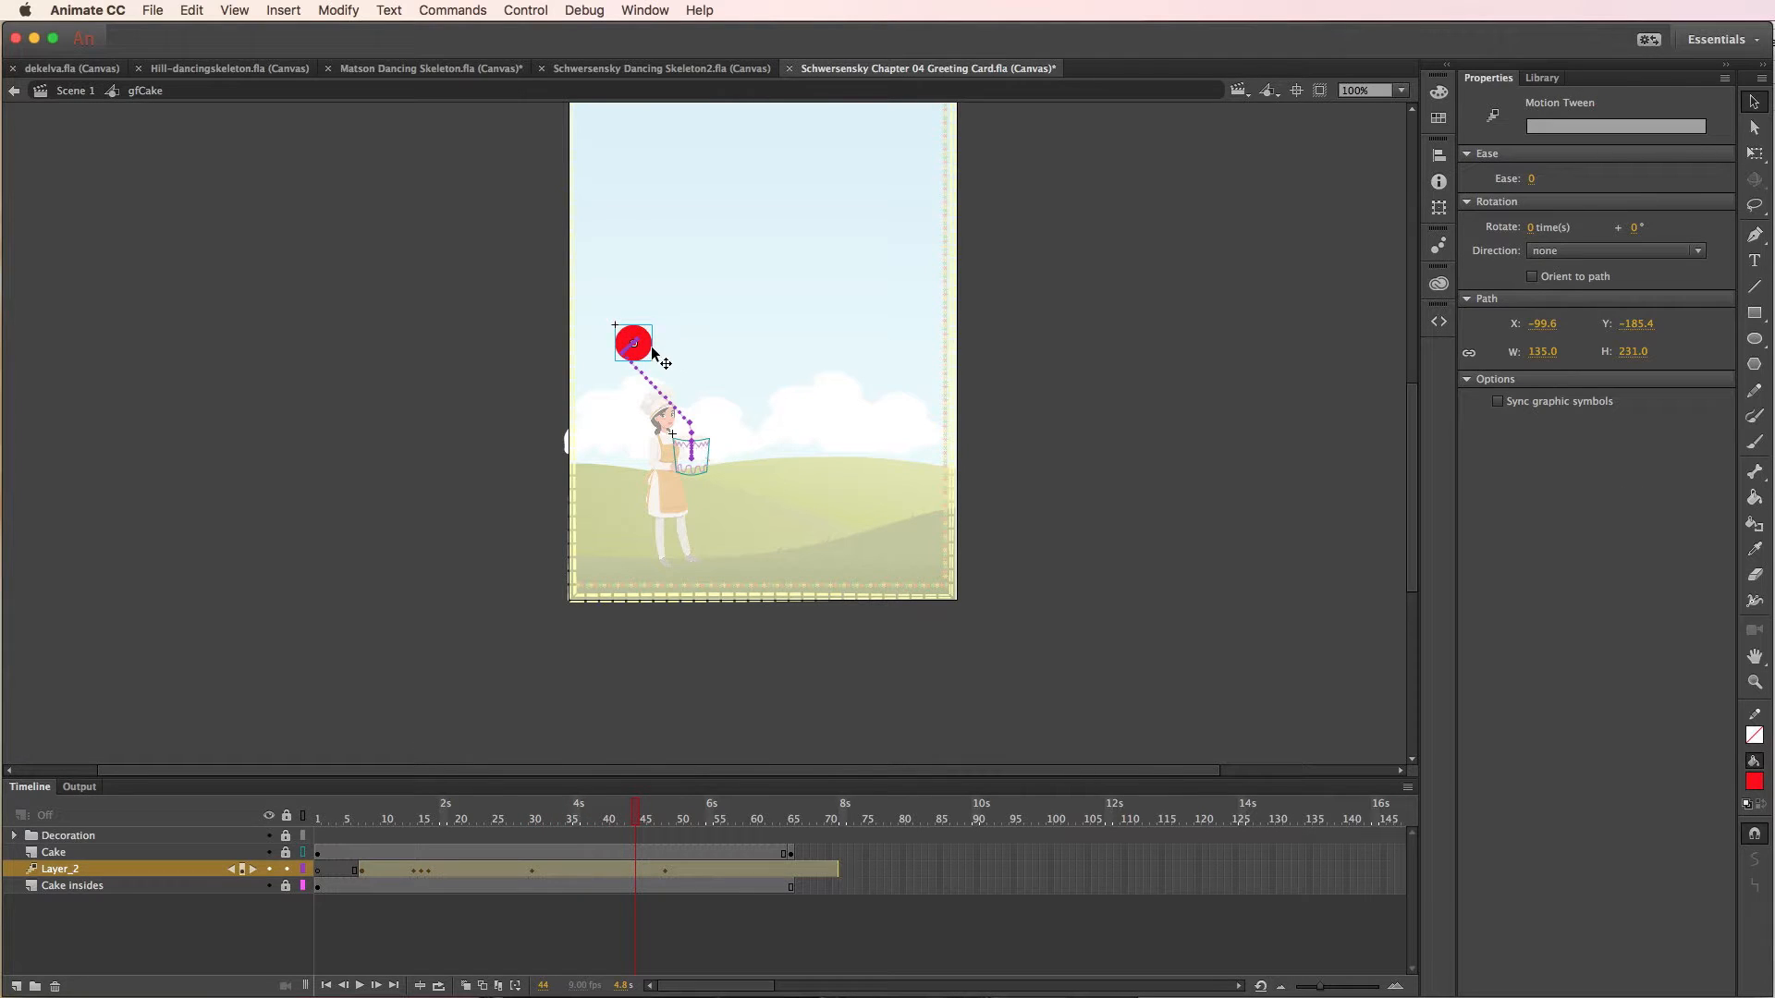
left_click_drag(650, 348, 702, 273)
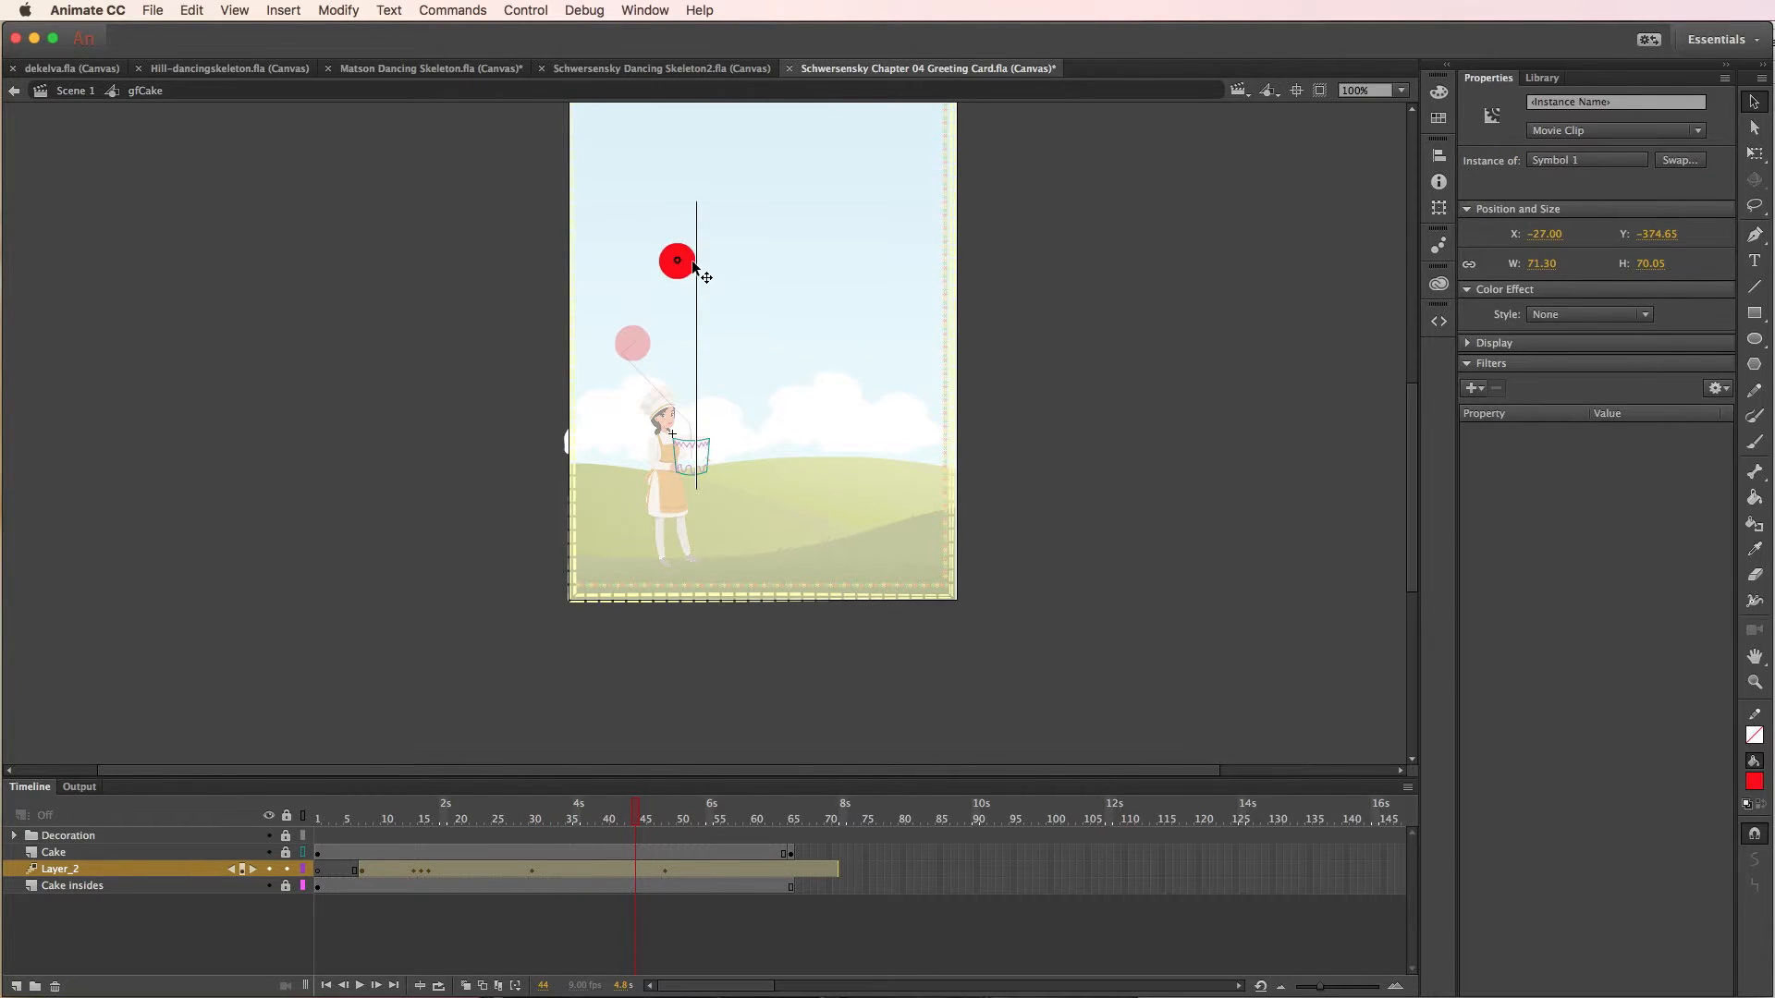
- Clear the balloon's position keyframe at frame 48 on Layer_2
left_click_drag(638, 819, 666, 821)
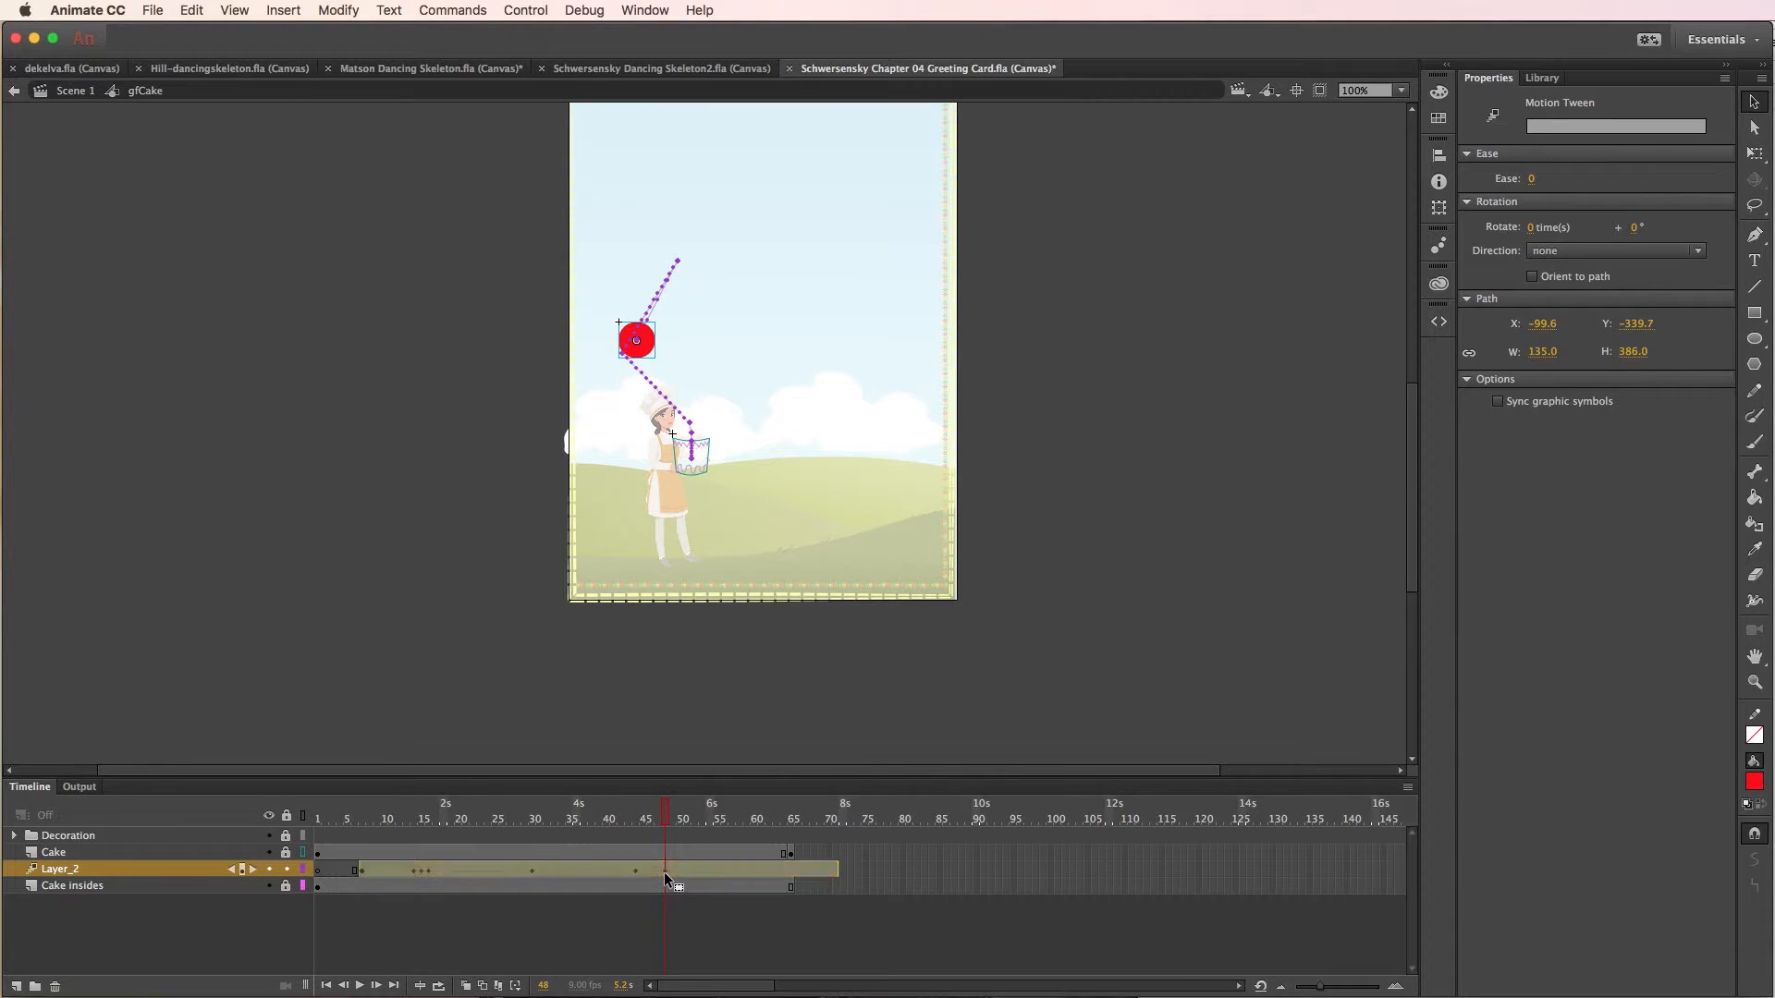
right_click(664, 873)
left_click(908, 878)
left_click(990, 871)
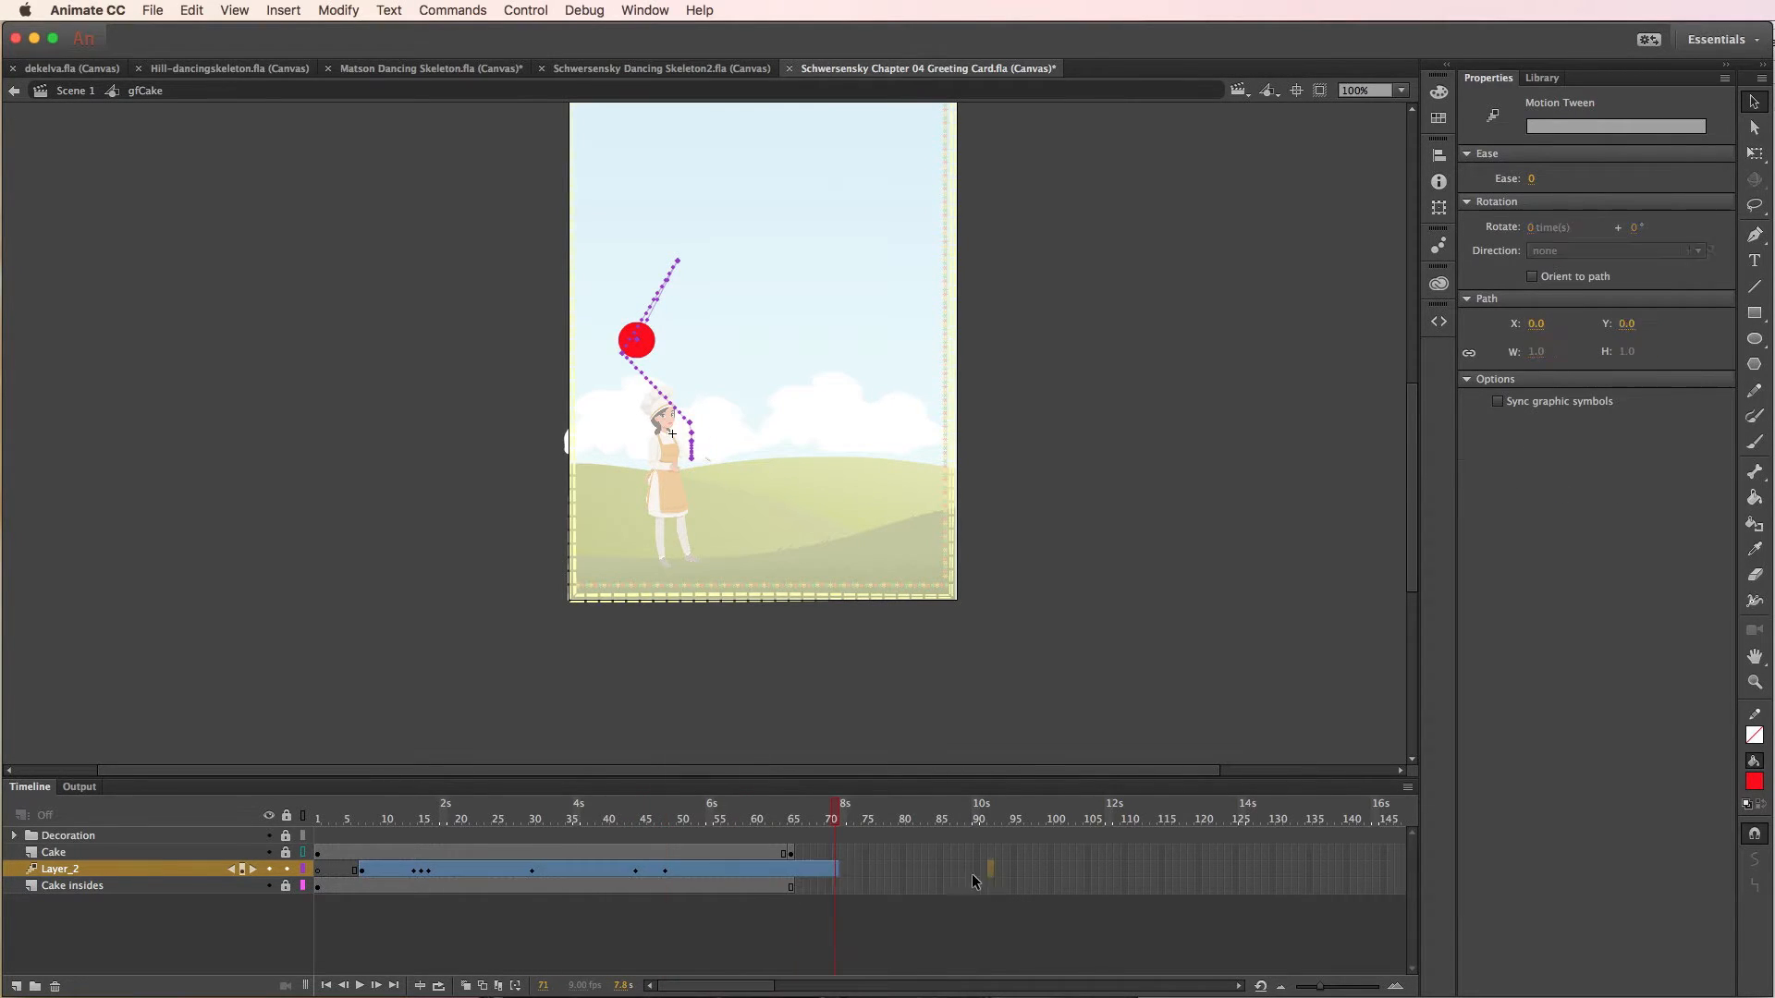
left_click(664, 873)
right_click(666, 872)
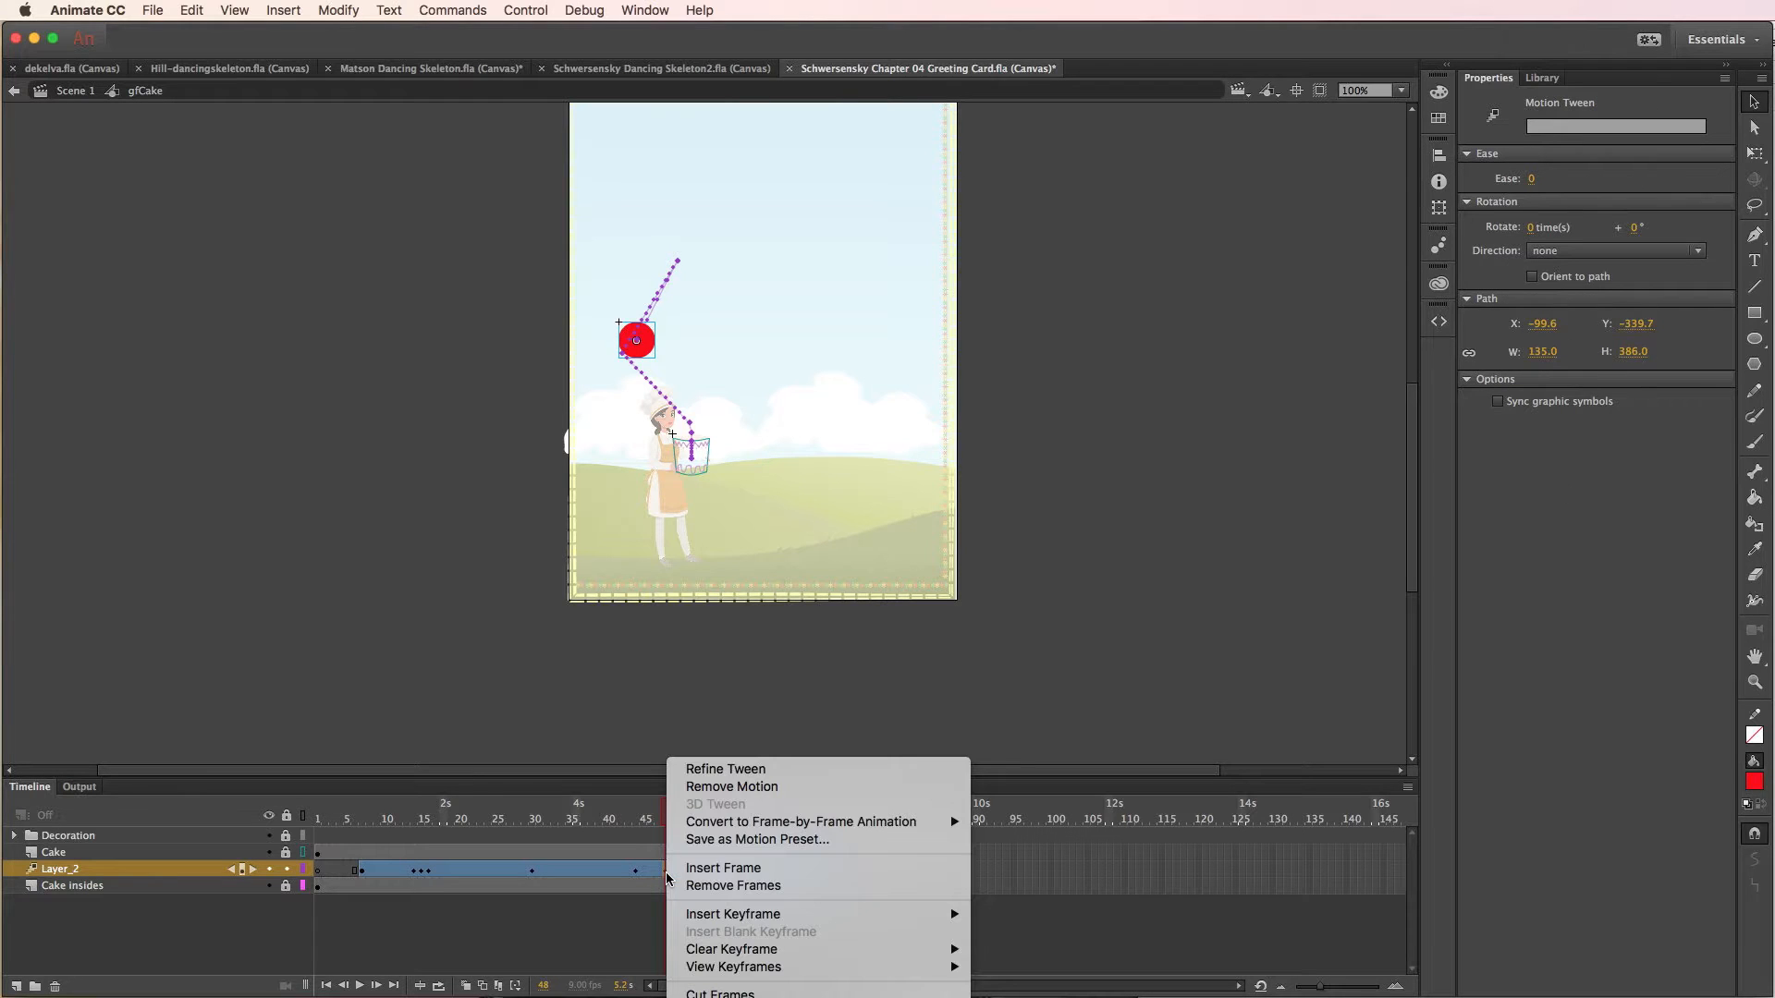
mouse_move(758, 956)
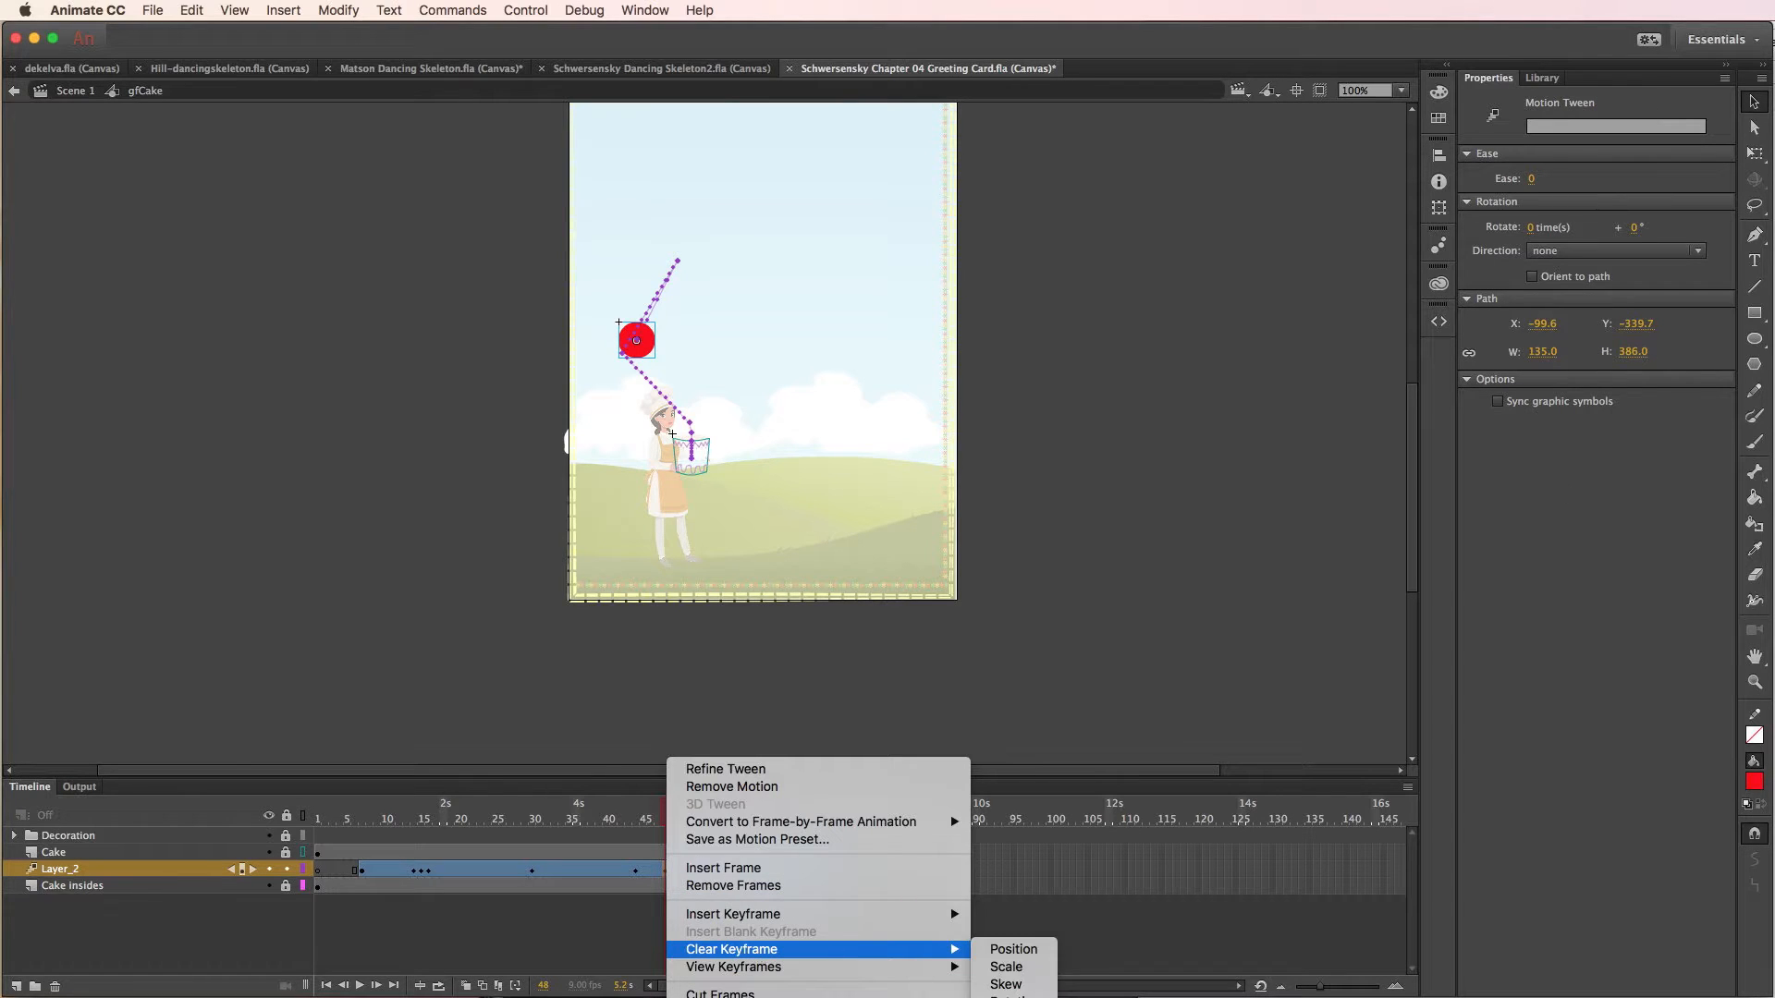
left_click(1013, 949)
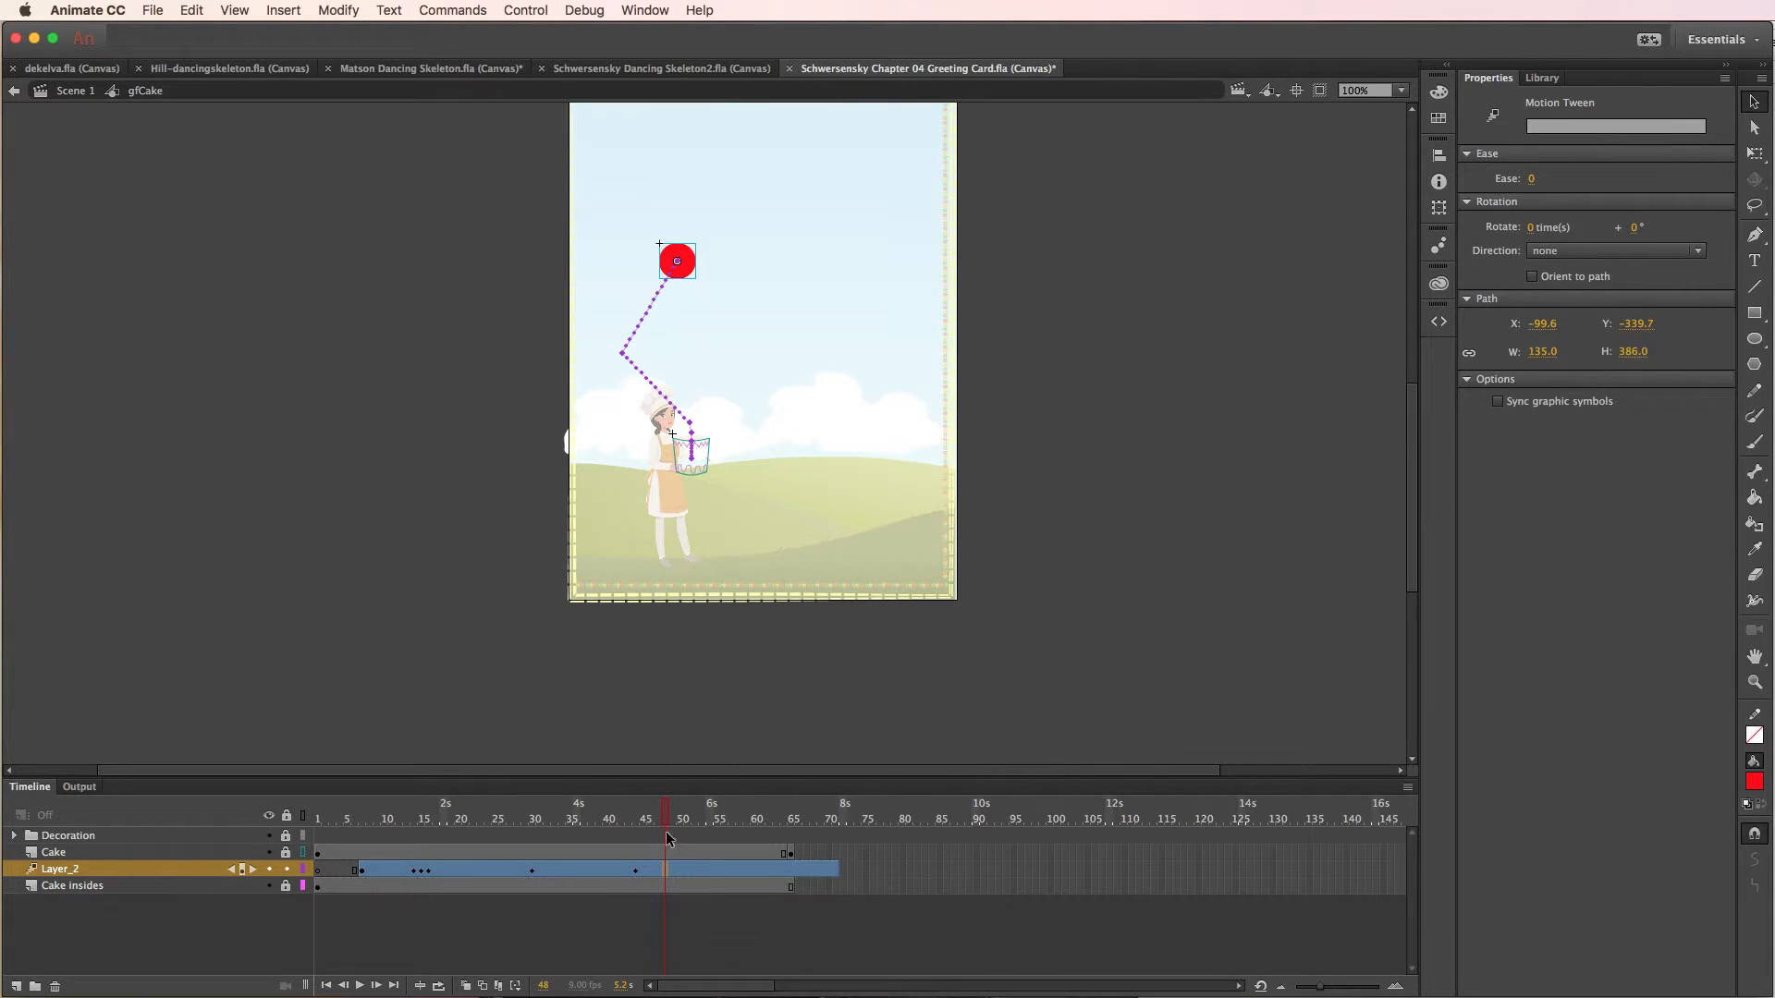
- At frame 60, move the balloon higher in the sky below the sun, to about X -96, Y -705
left_click_drag(667, 819, 757, 824)
left_click_drag(678, 261, 568, 159)
scroll(579, 222, "up", 5)
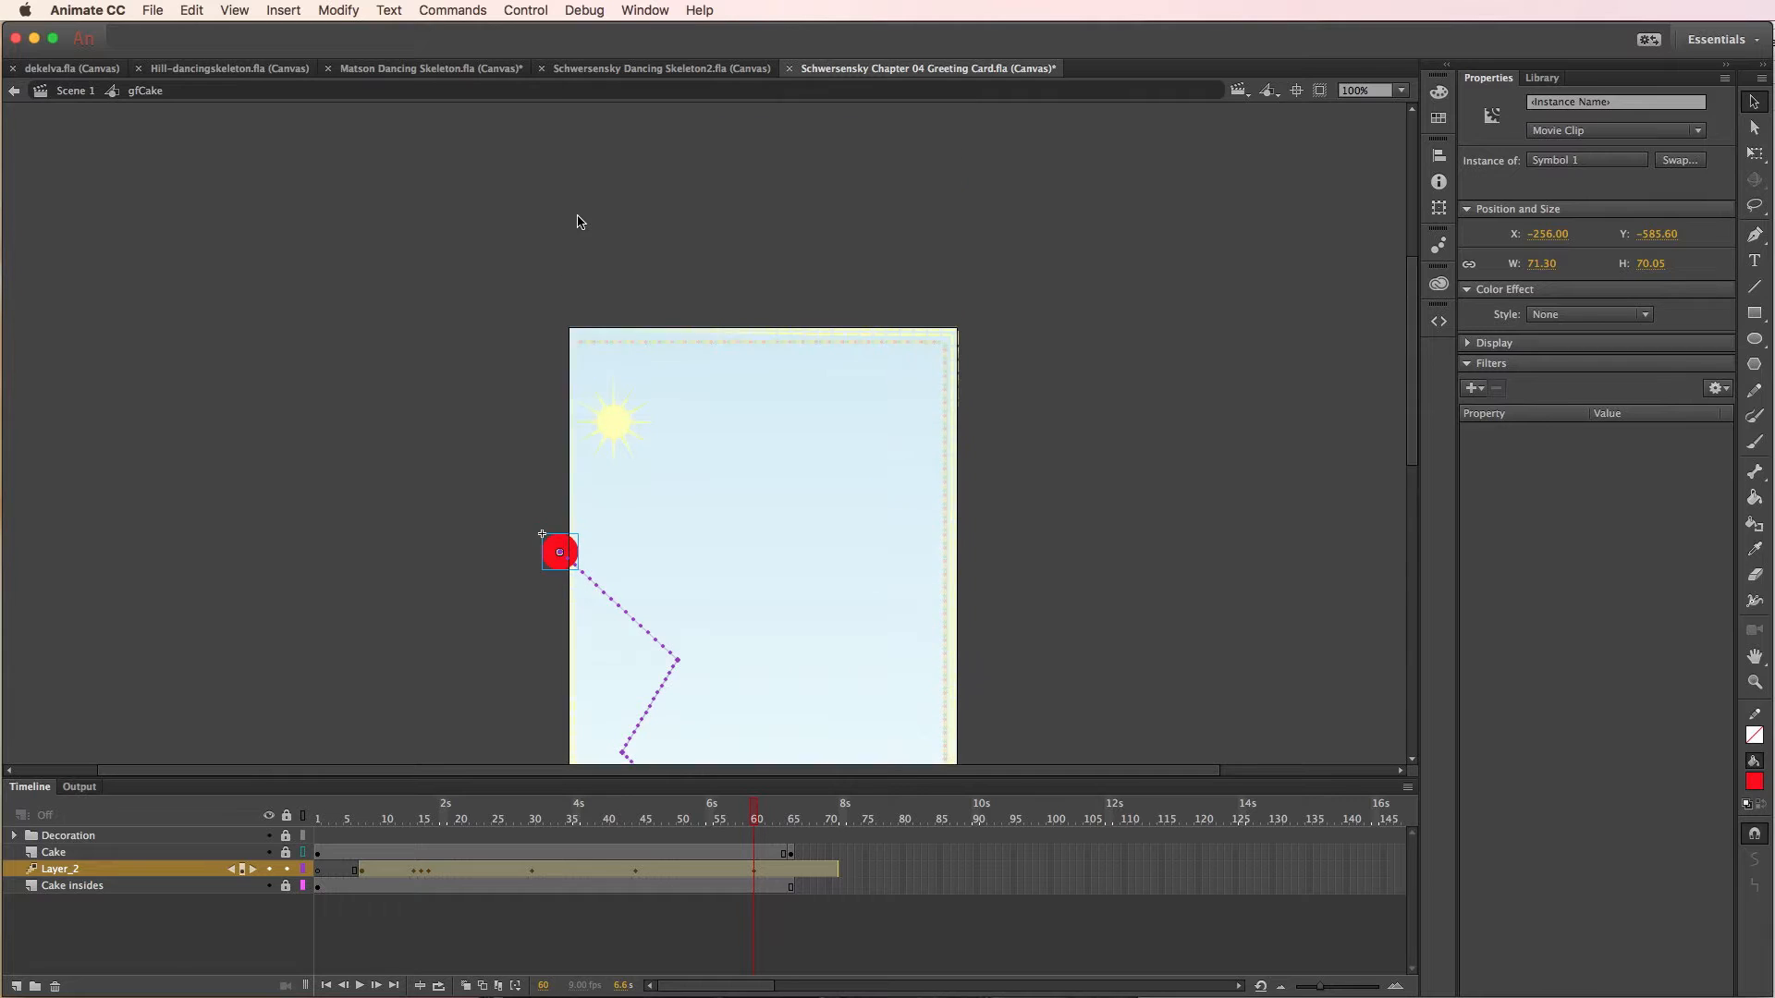
scroll(583, 231, "down", 3)
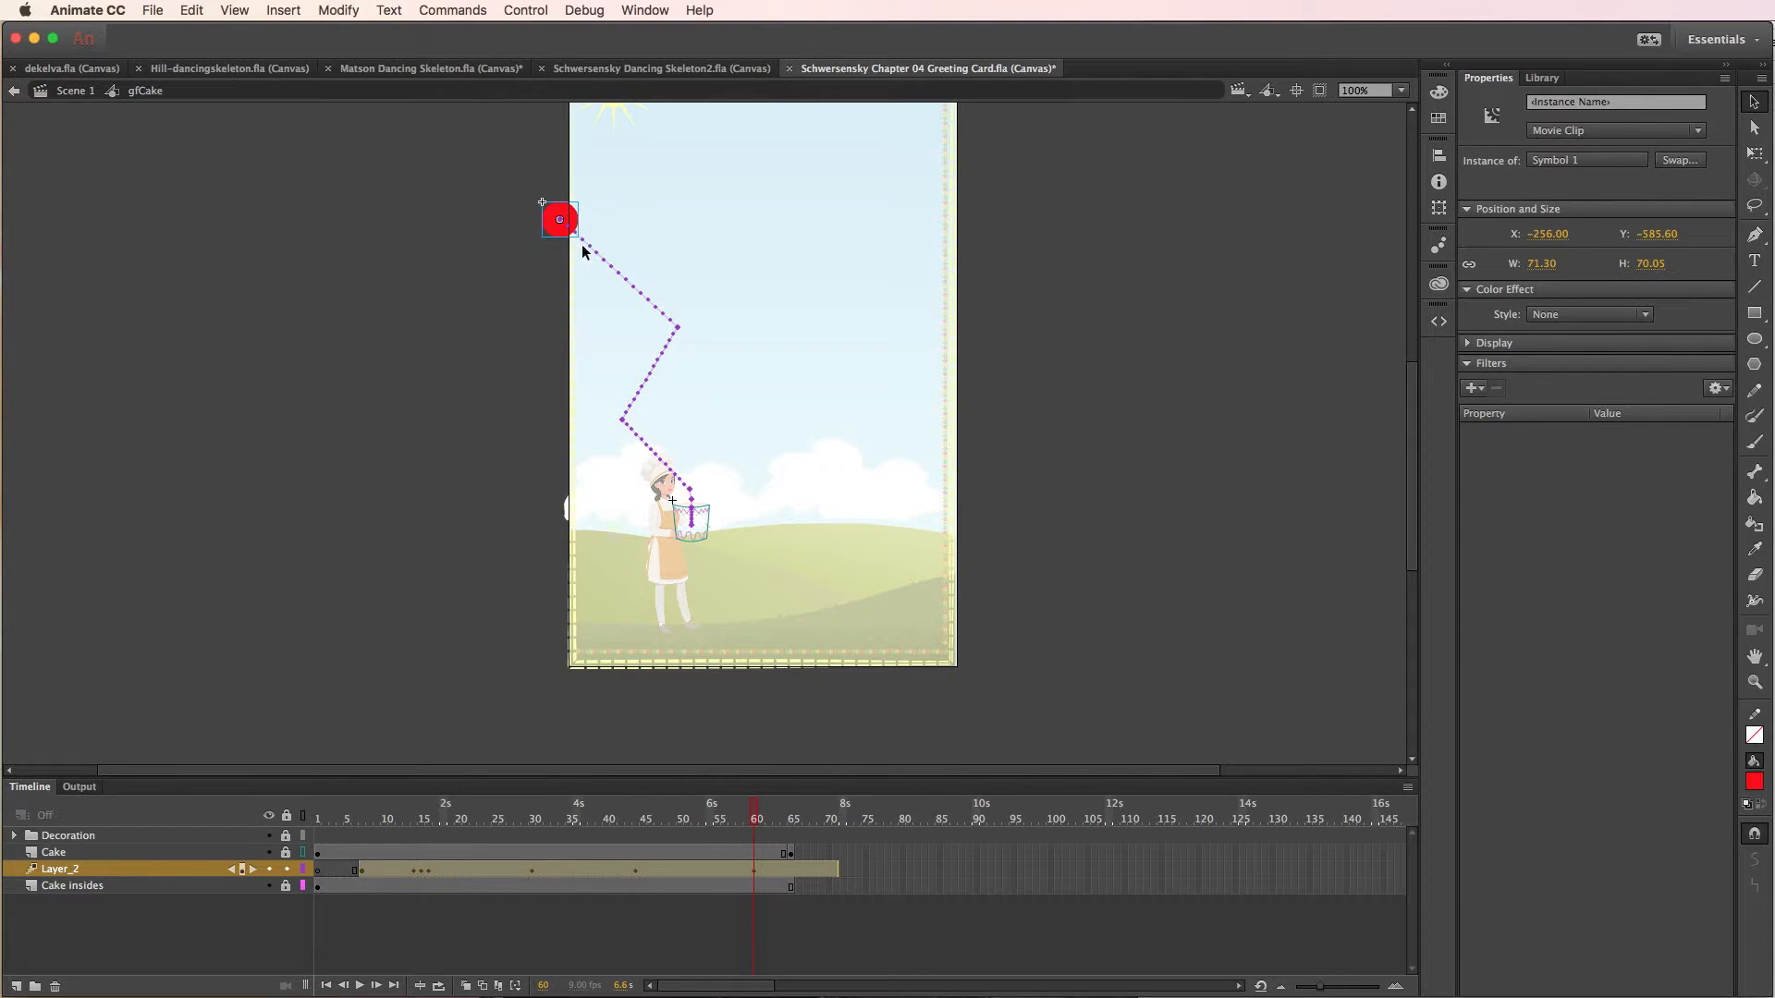
left_click_drag(571, 225, 658, 166)
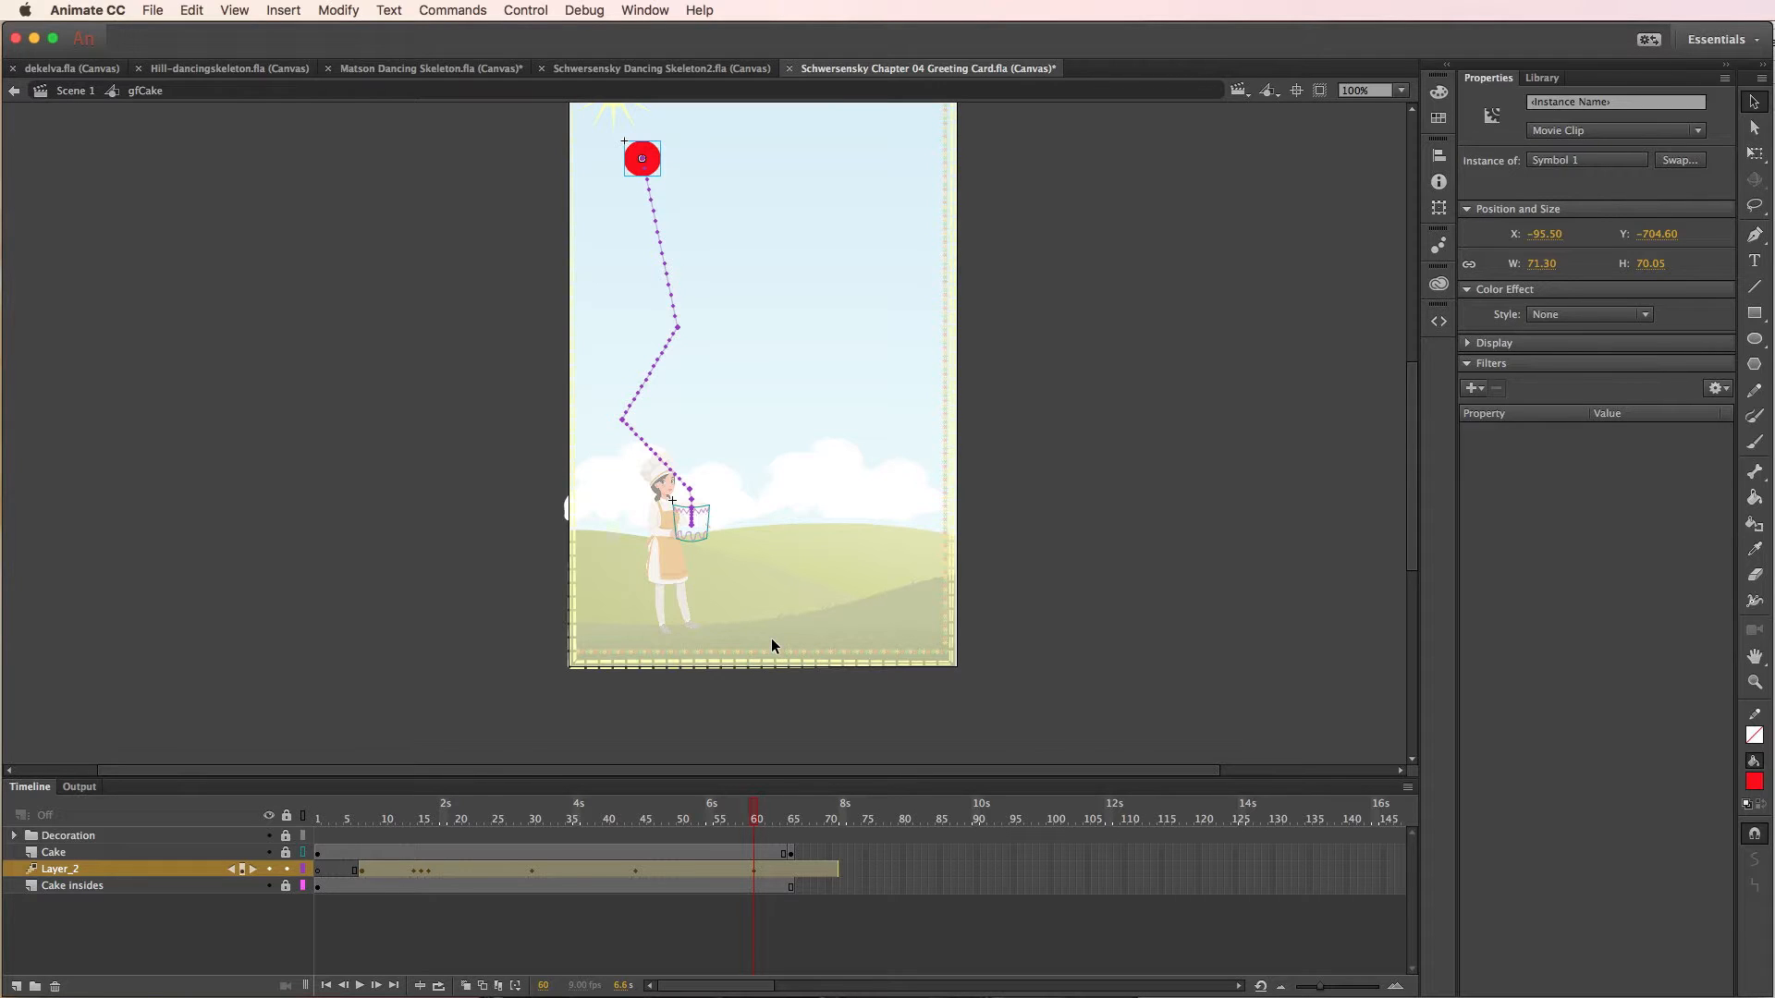
- At frame 71, move the balloon to the card's upper-left corner above the sun, to about X -216, Y -964
left_click(837, 813)
scroll(806, 515, "up", 10)
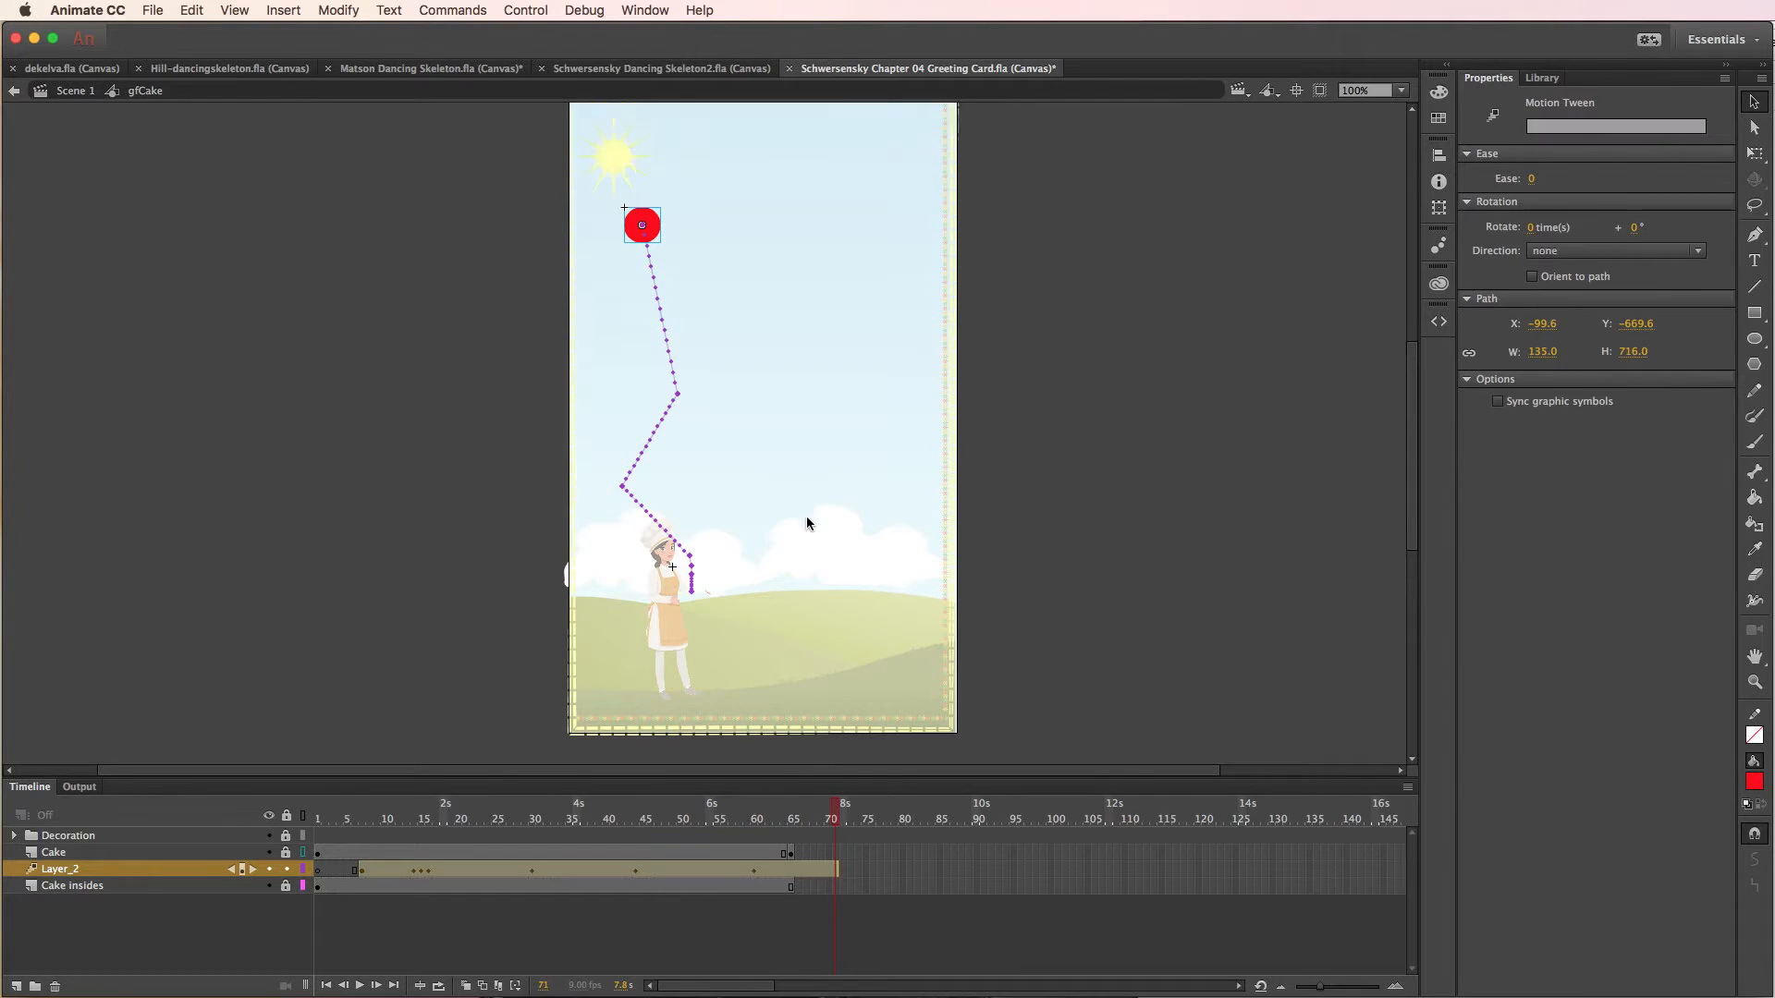
scroll(745, 525, "down", 5)
left_click_drag(656, 483, 584, 347)
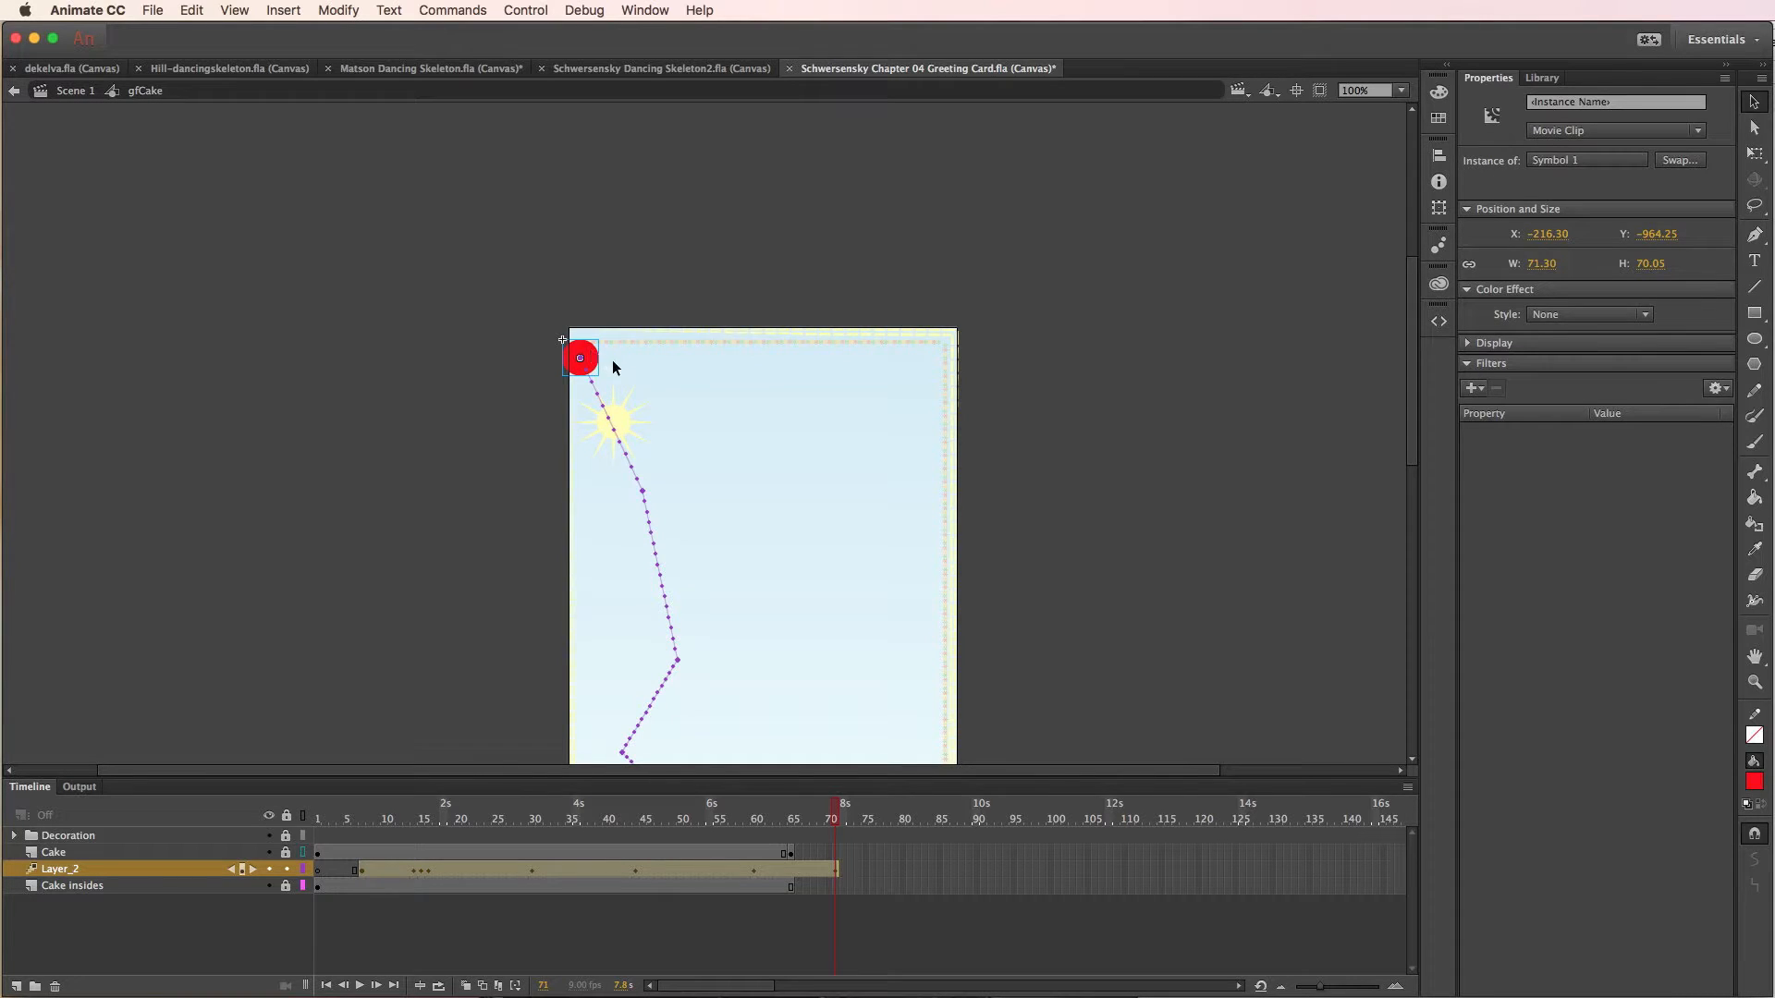
scroll(619, 359, "down", 8)
scroll(620, 356, "up", 4)
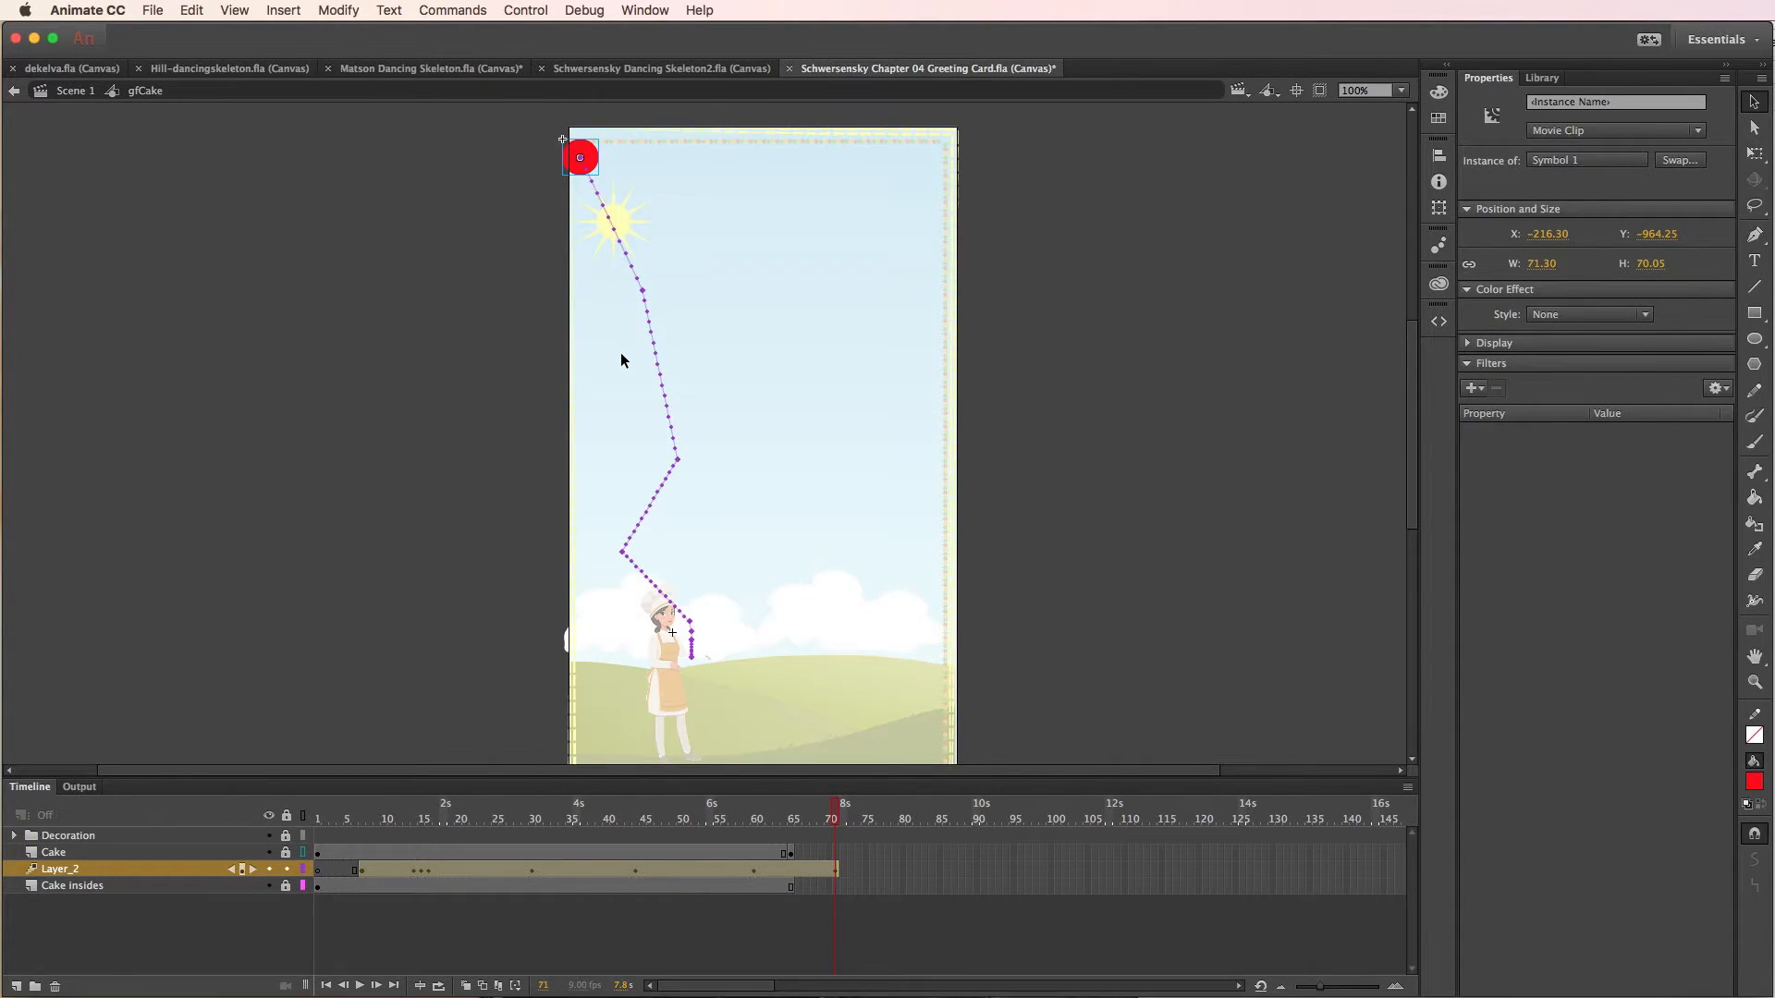
- Preview the balloon's extended flight path in the browser and return to the symbol's timeline
key("super+Return")
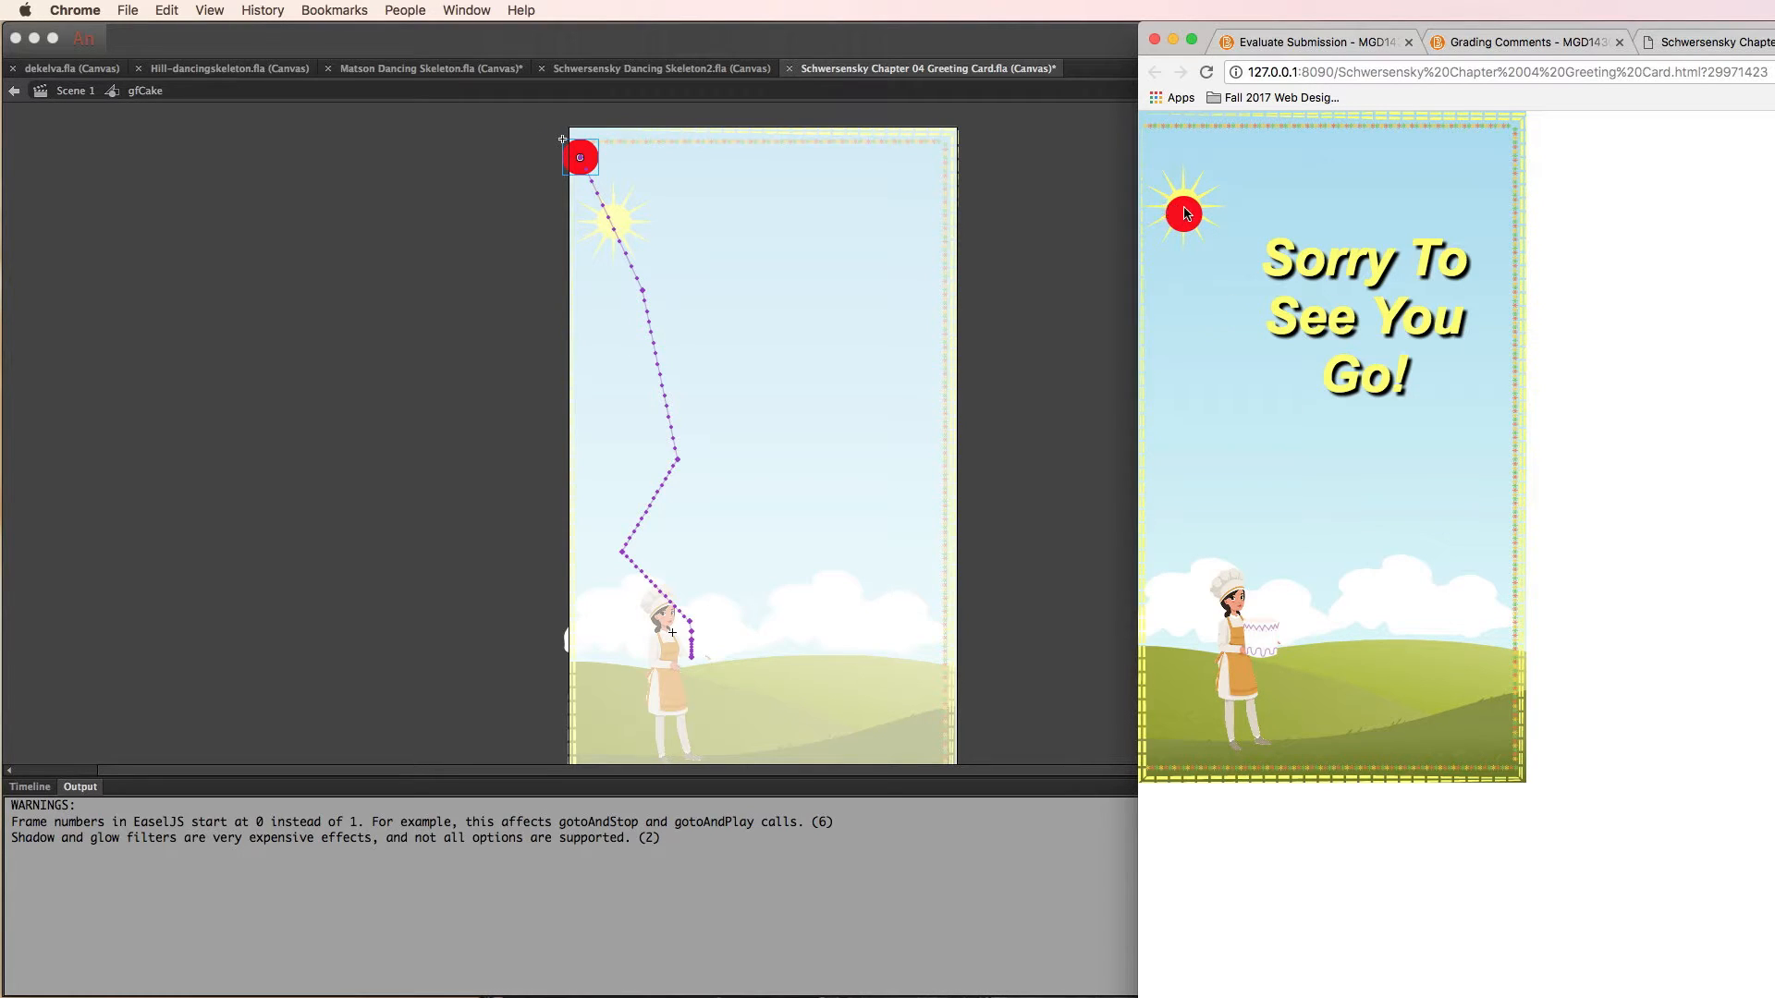
left_click(1017, 357)
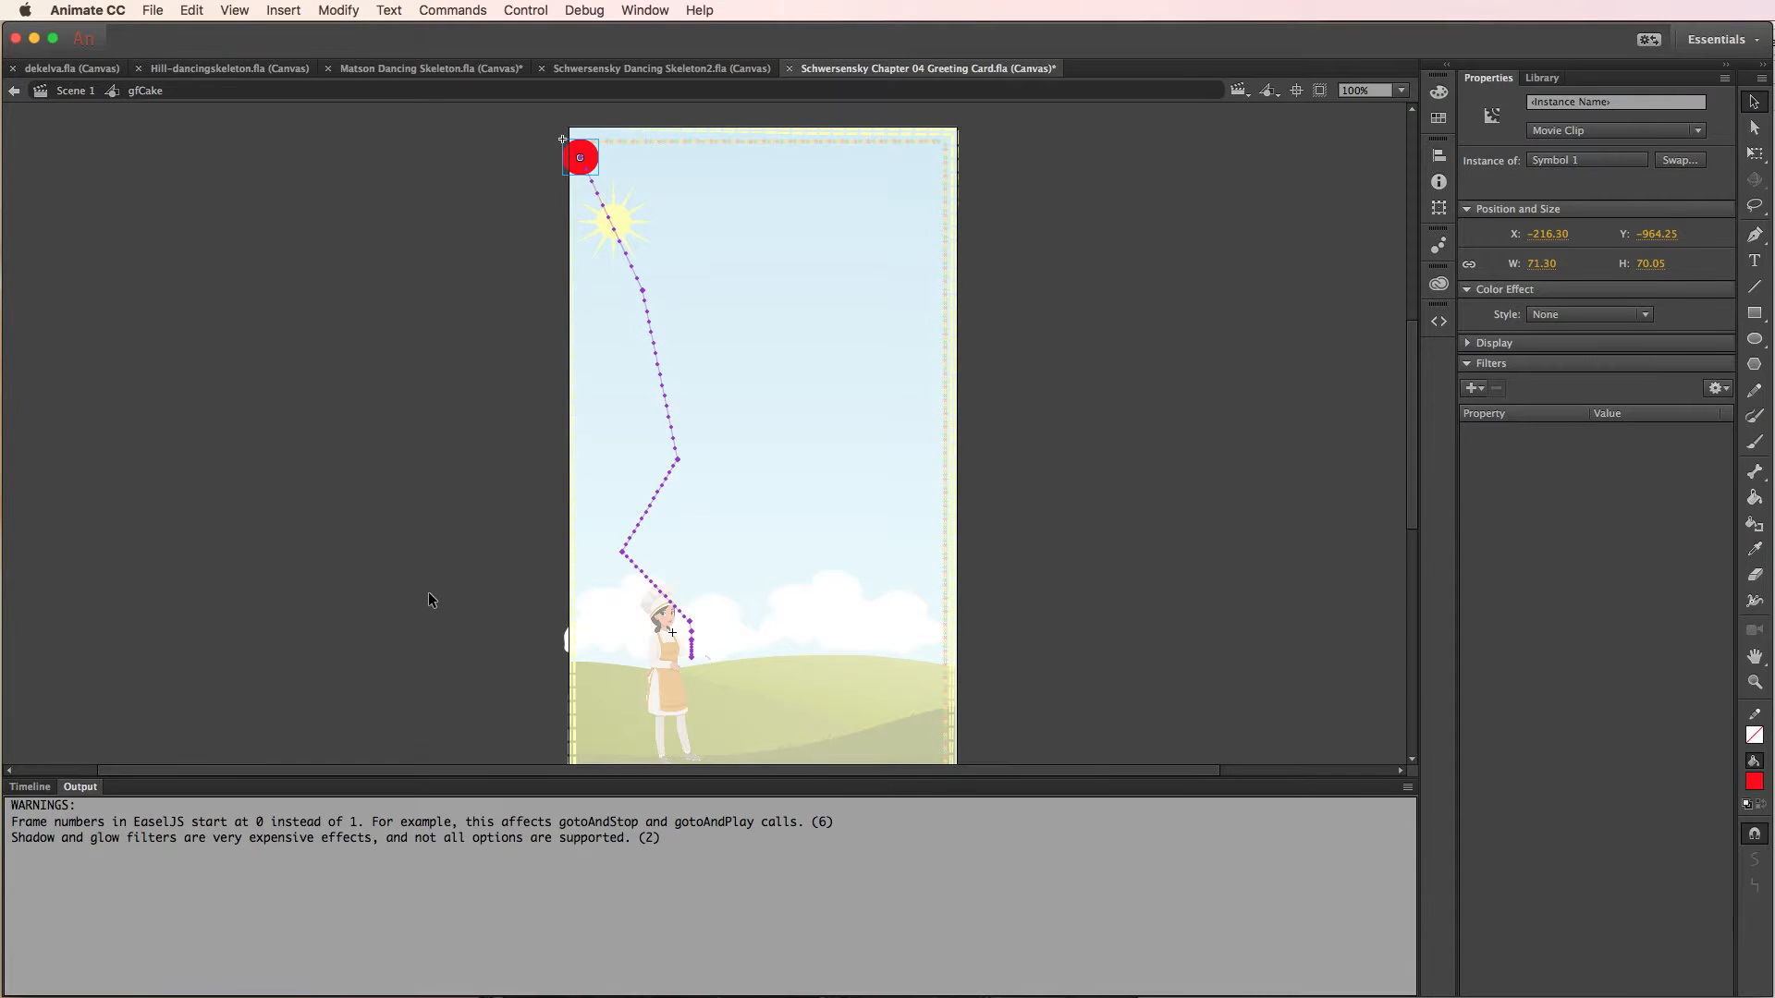
left_click(29, 787)
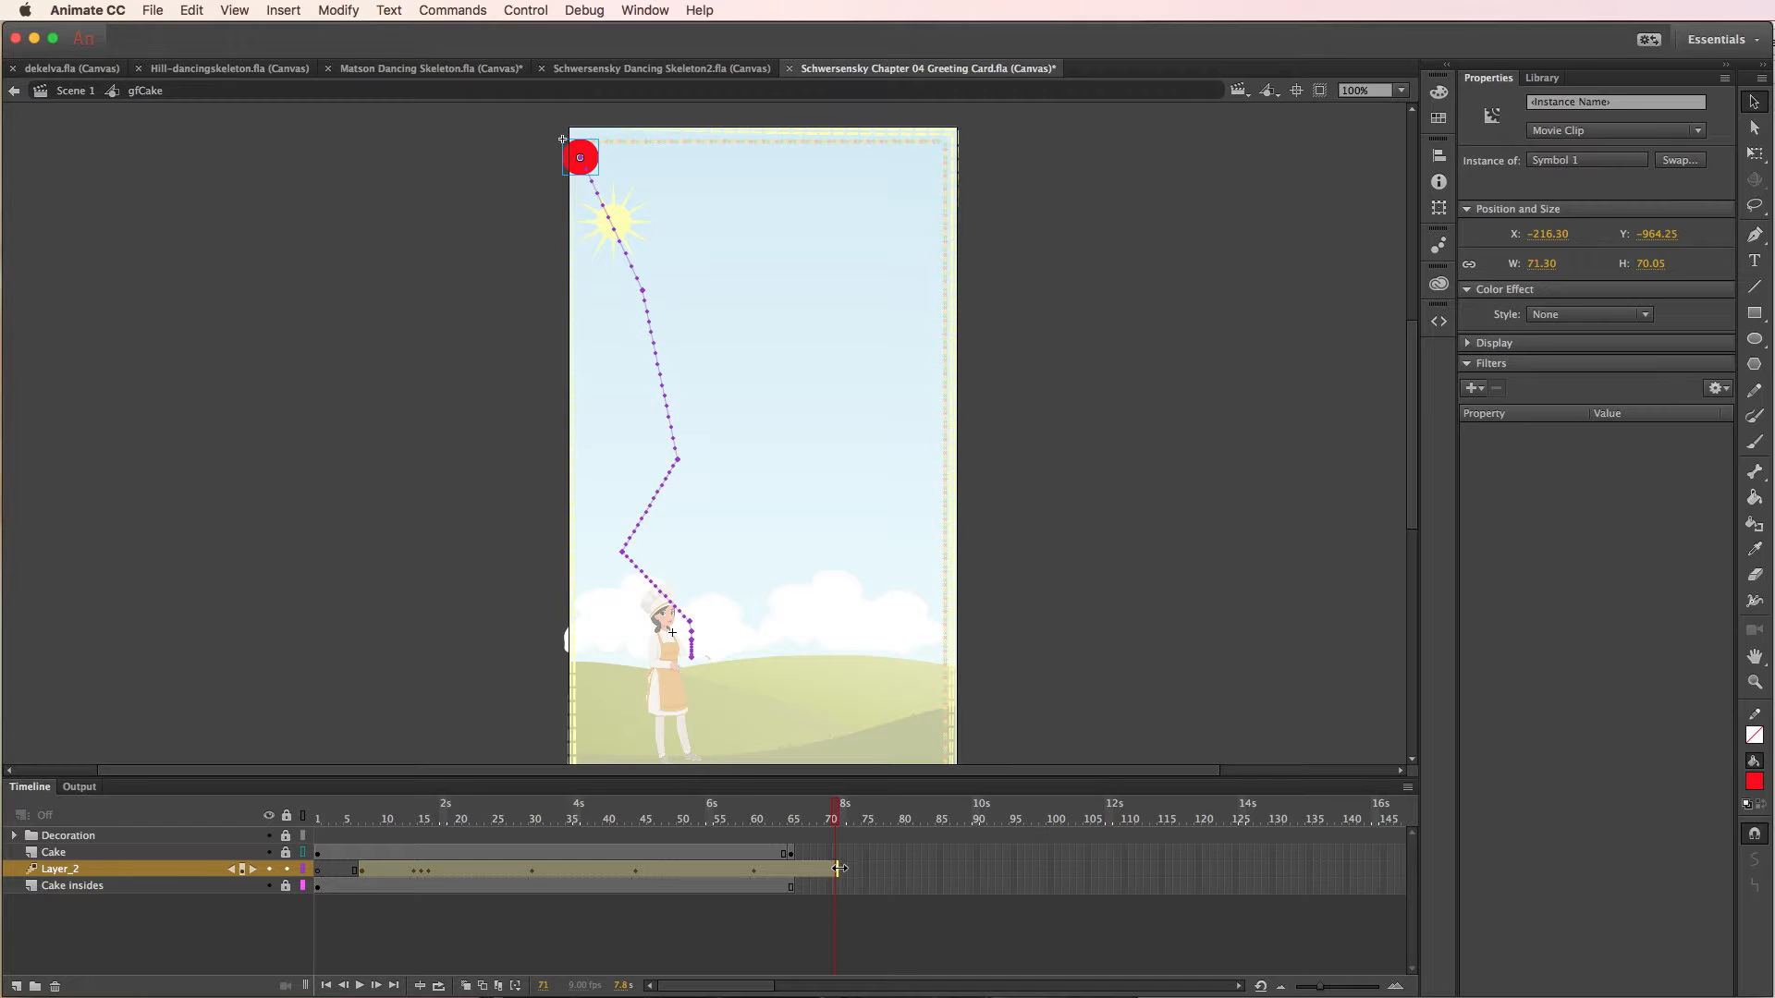
- Compare with the main scene's length and shorten the balloon's tween span in gfCake to end at frame 65
left_click(77, 92)
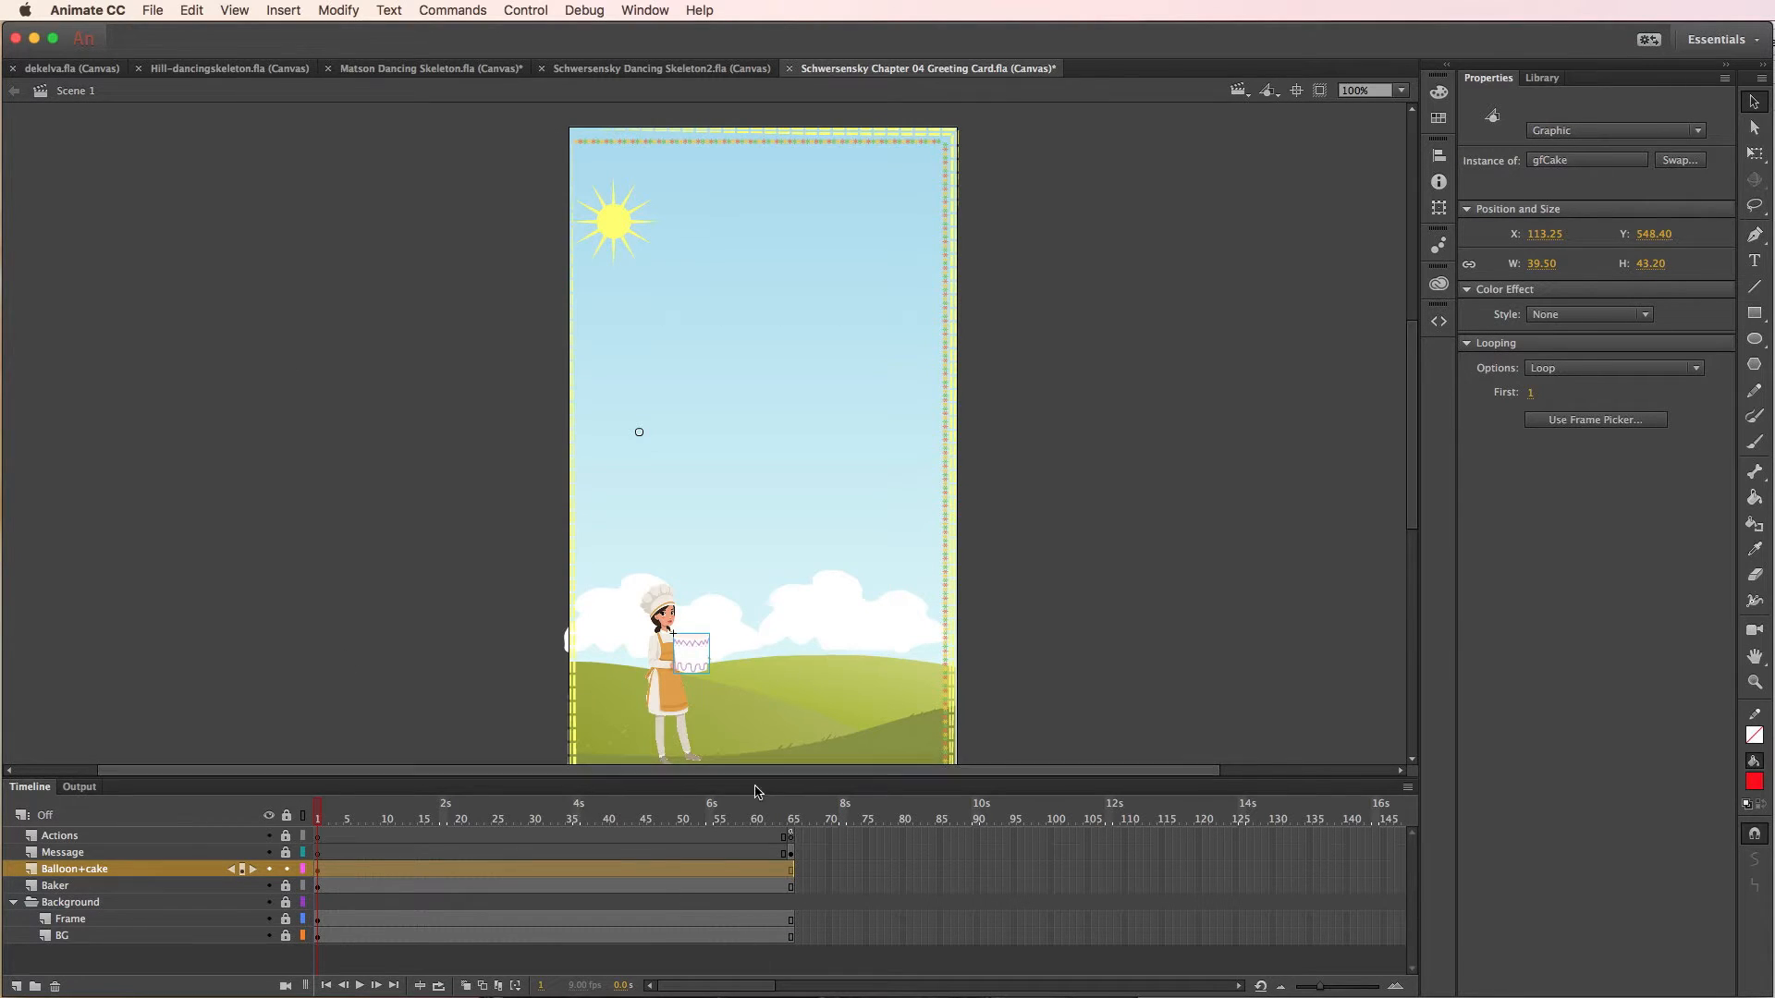
double_click(696, 656)
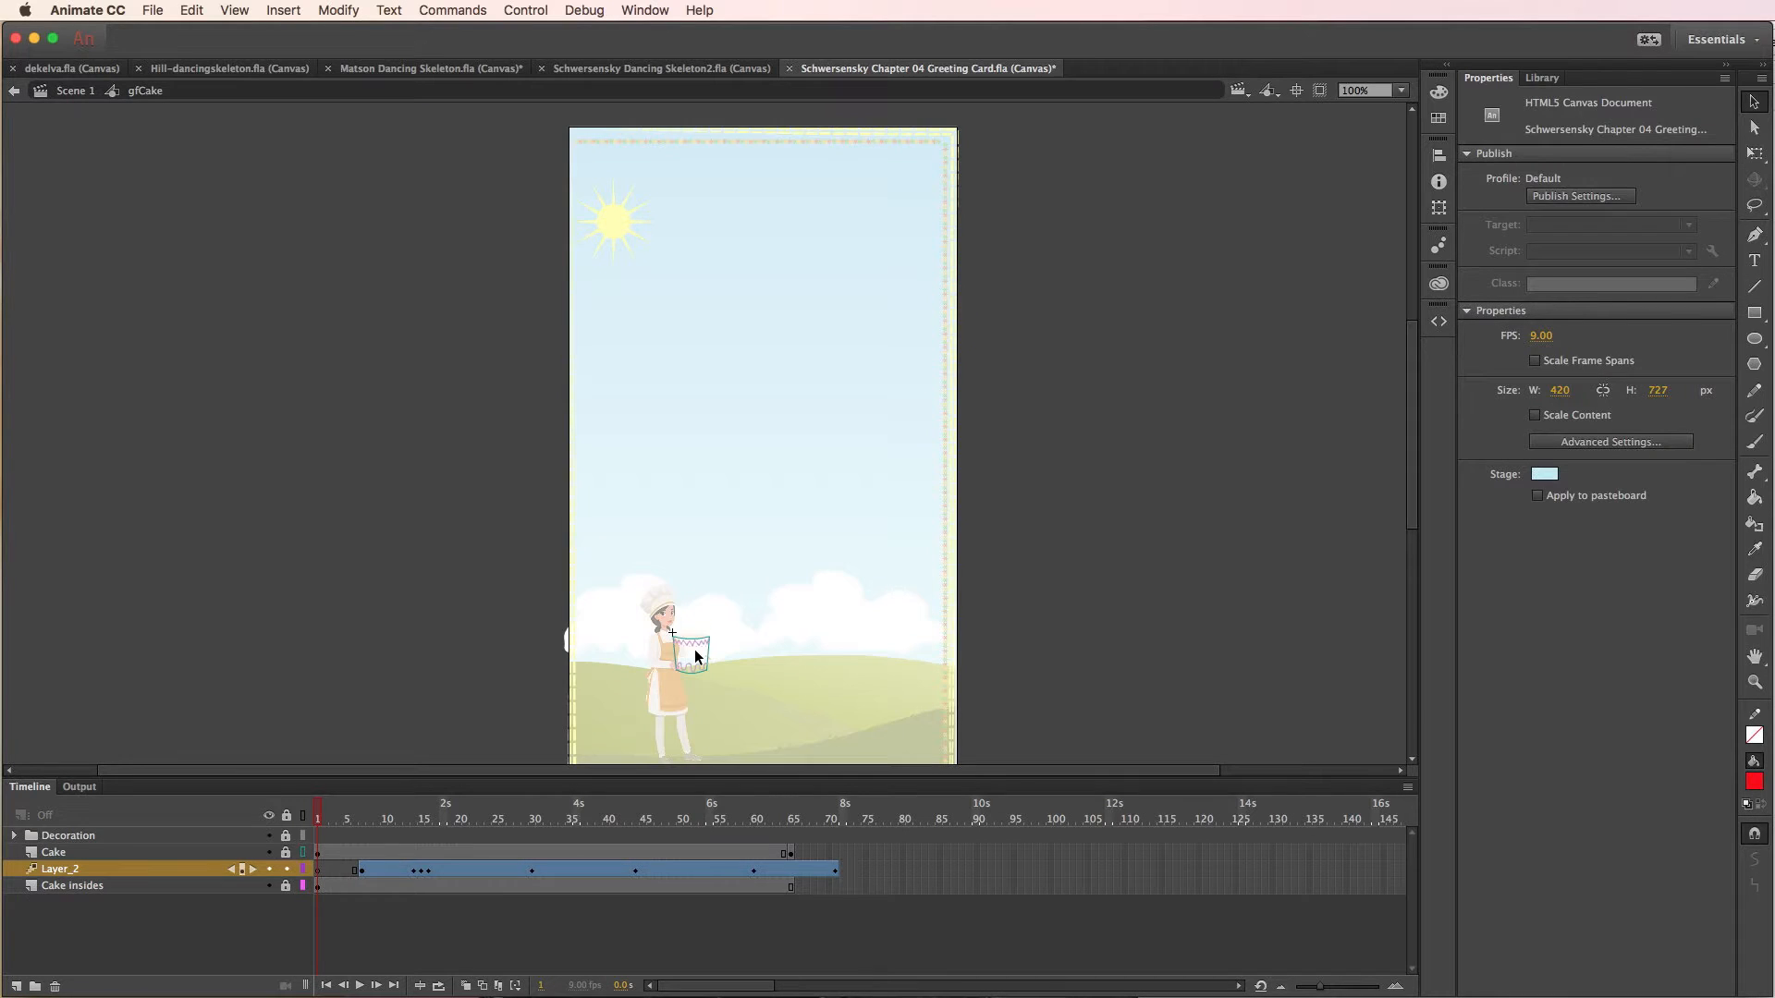
left_click(800, 872)
left_click(866, 872)
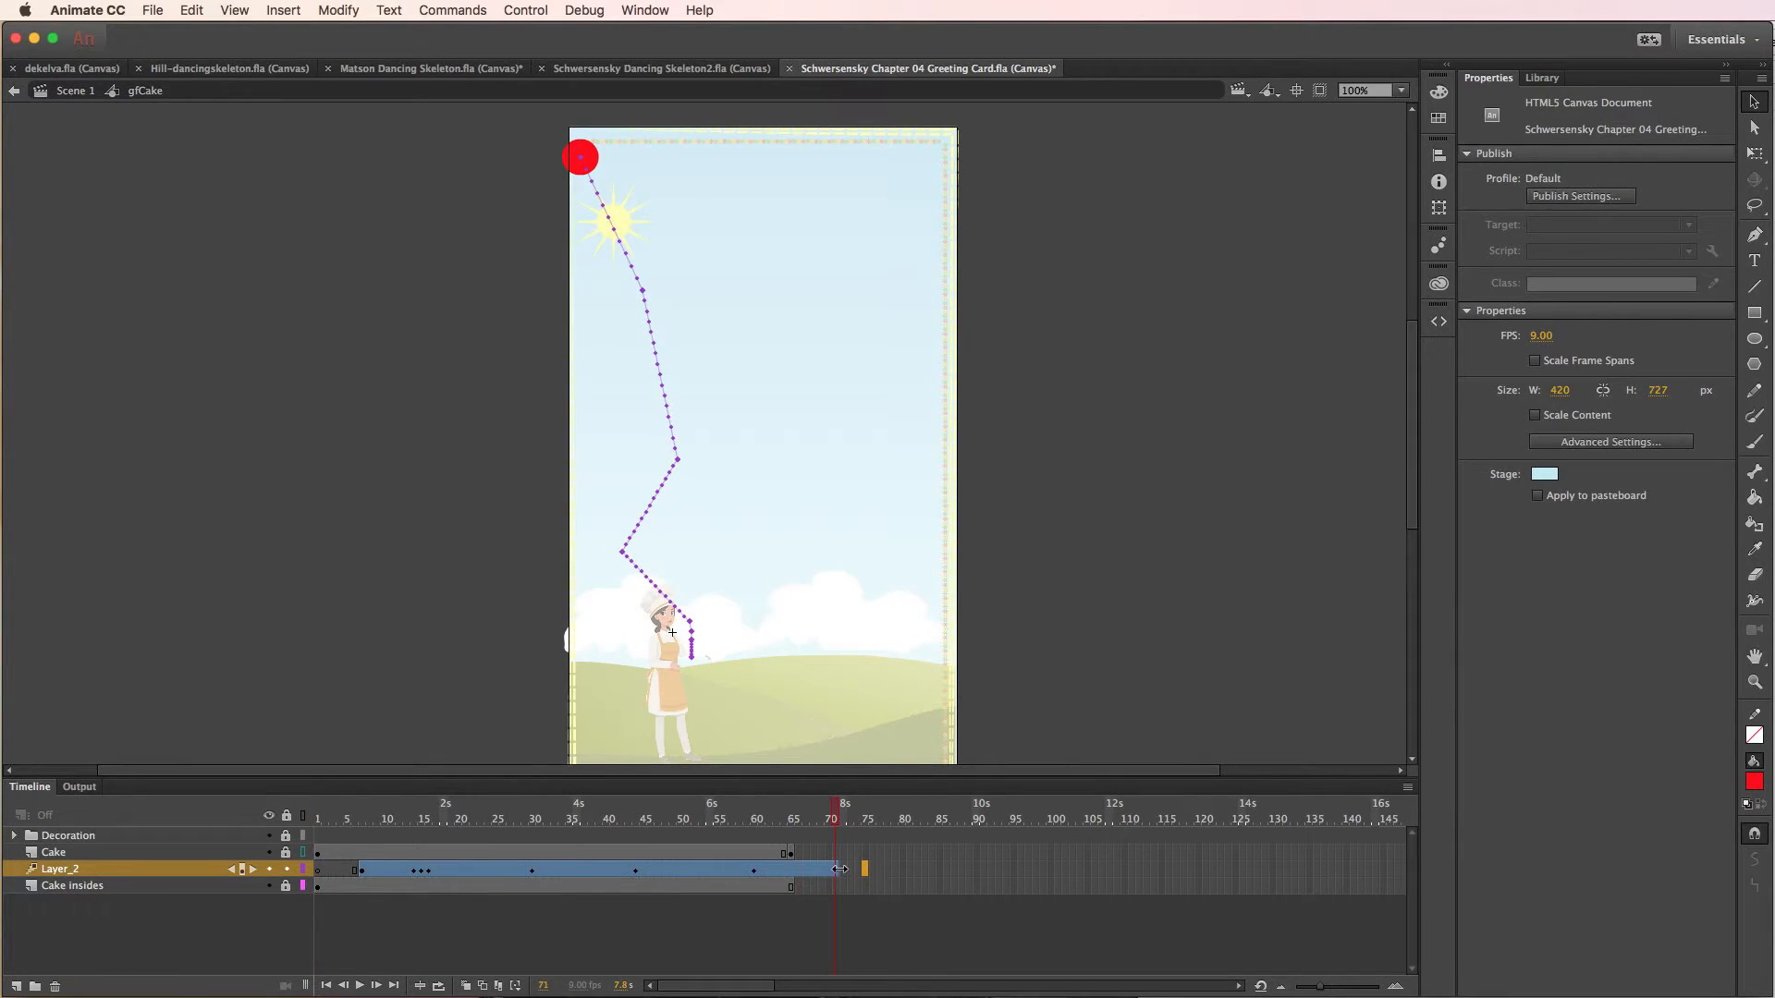
left_click_drag(839, 869, 792, 890)
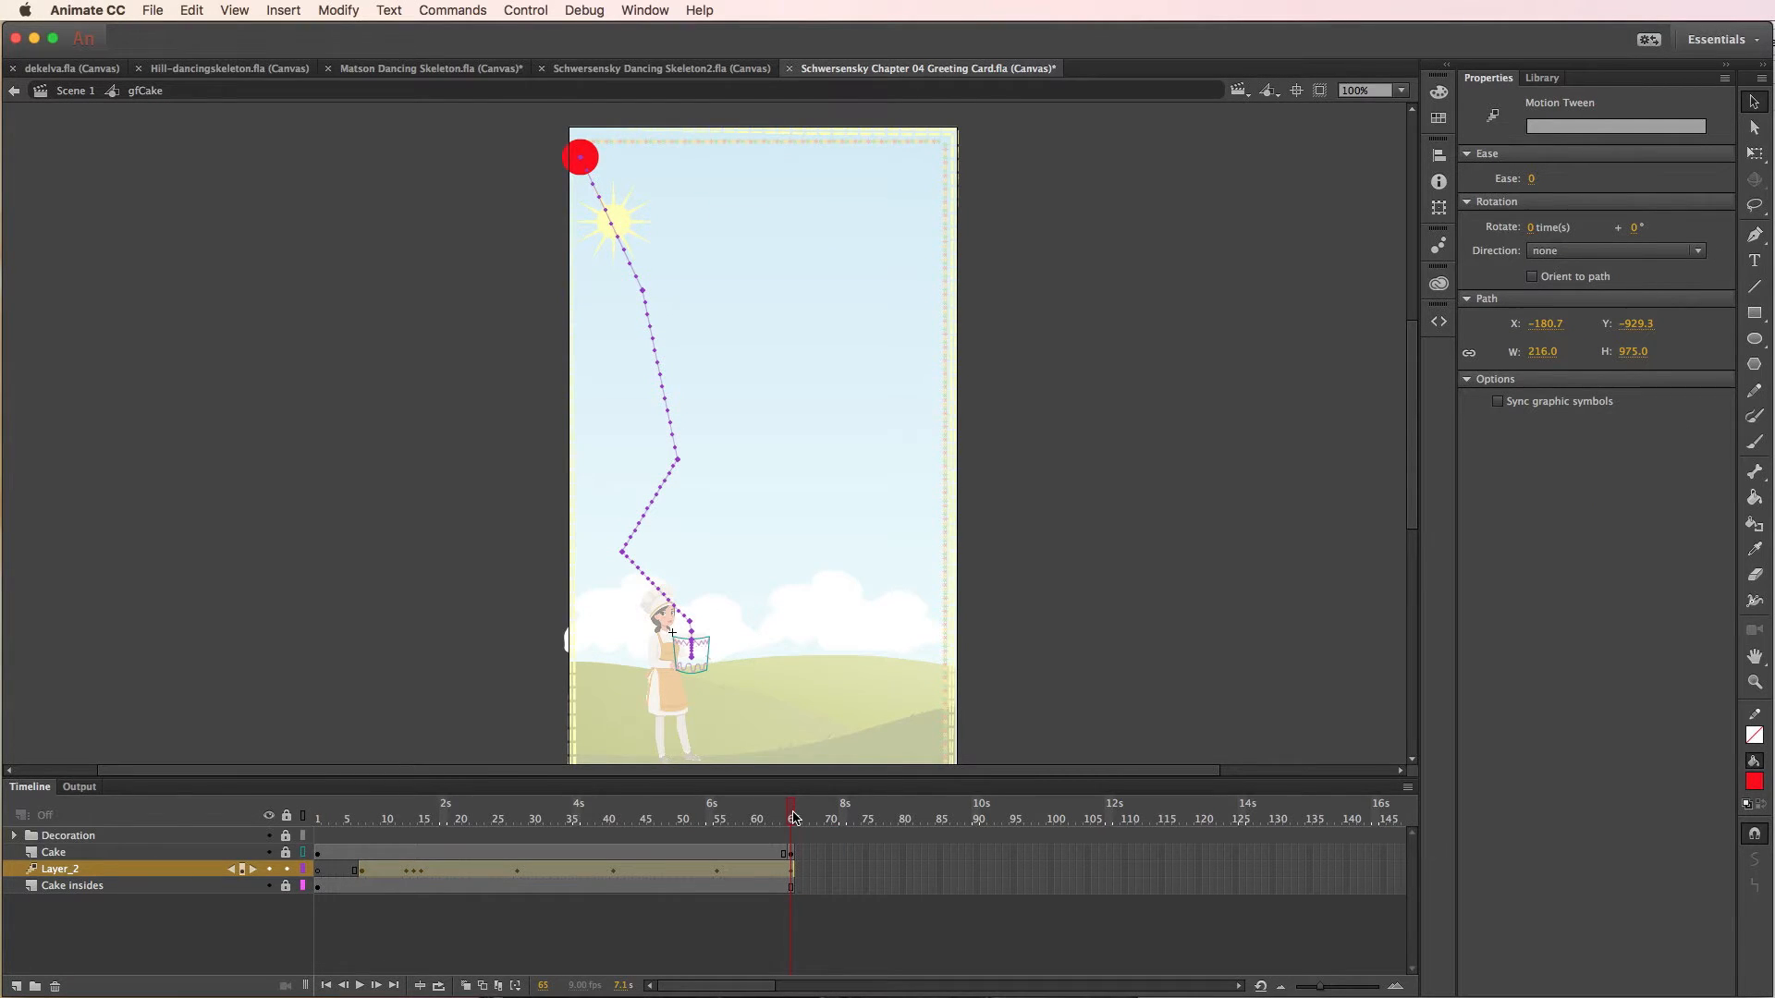
- At frame 65, move the balloon left off the card's edge, to about X -335, Y -964
mouse_move(793, 814)
left_mouse_down()
mouse_move(731, 817)
mouse_move(788, 823)
left_mouse_up()
left_click_drag(584, 159, 523, 159)
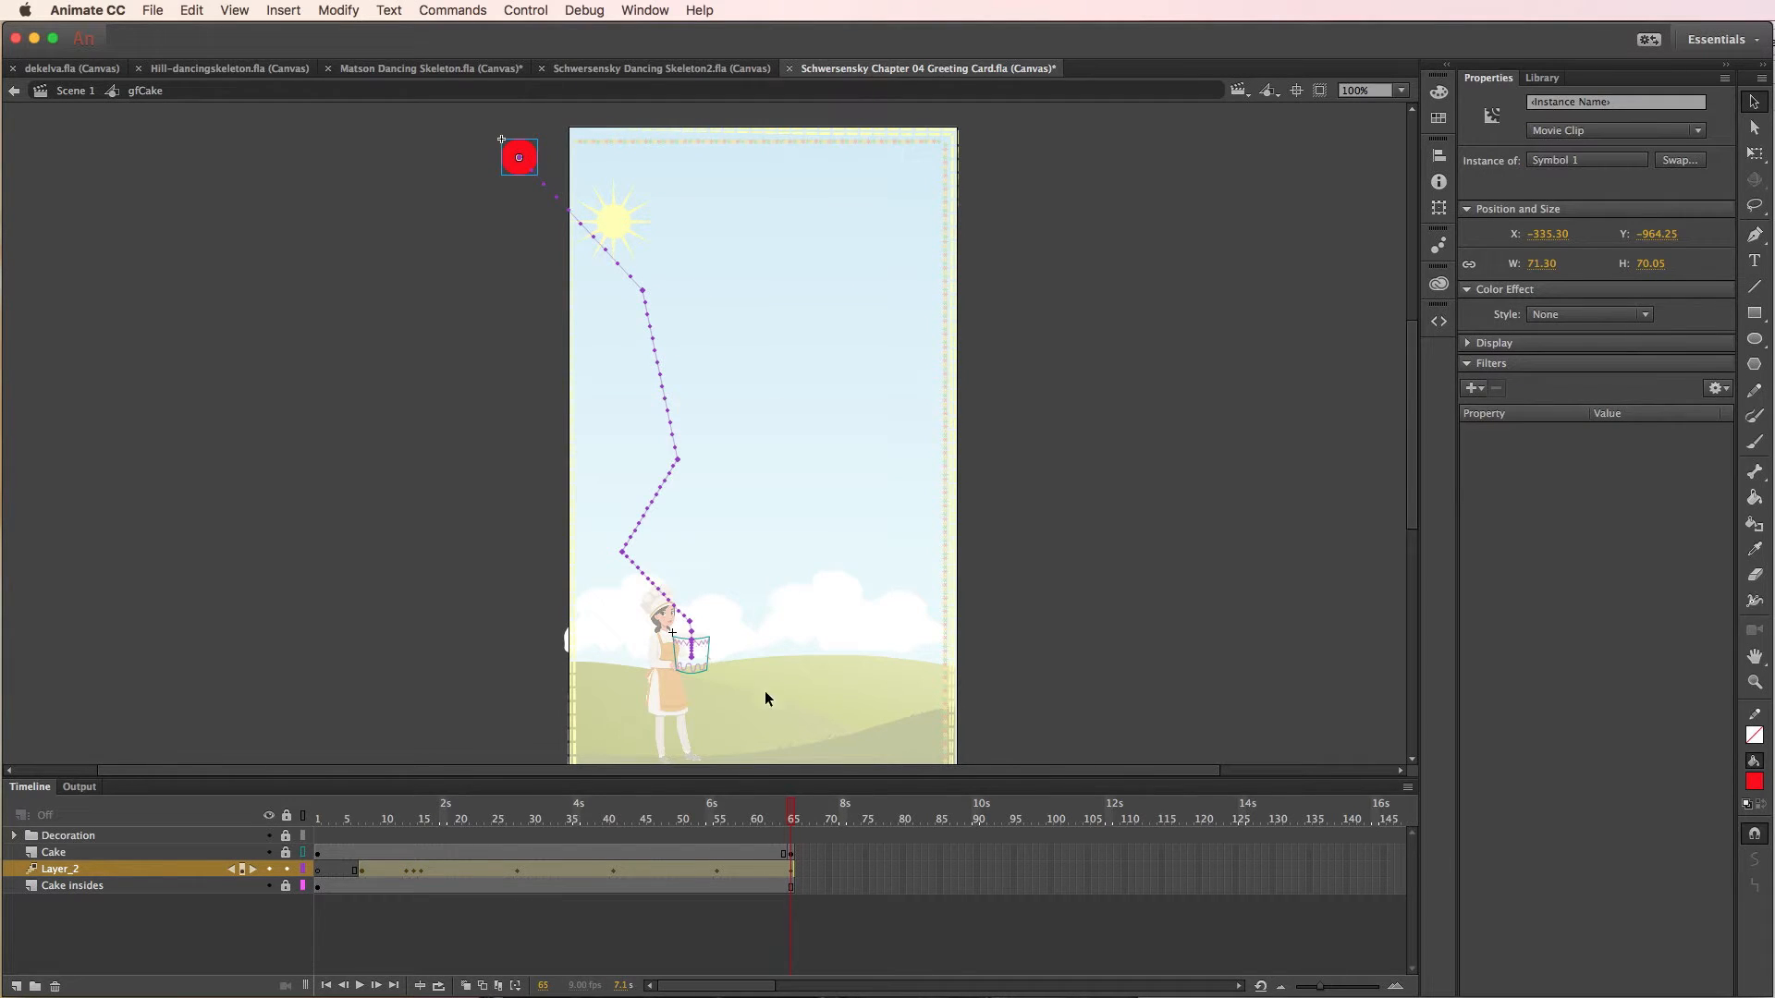
- Shift the balloon tween's keyframe from frame 15 to frame 18 on Layer_2, working at 400% zoom
left_click_drag(793, 825, 416, 852)
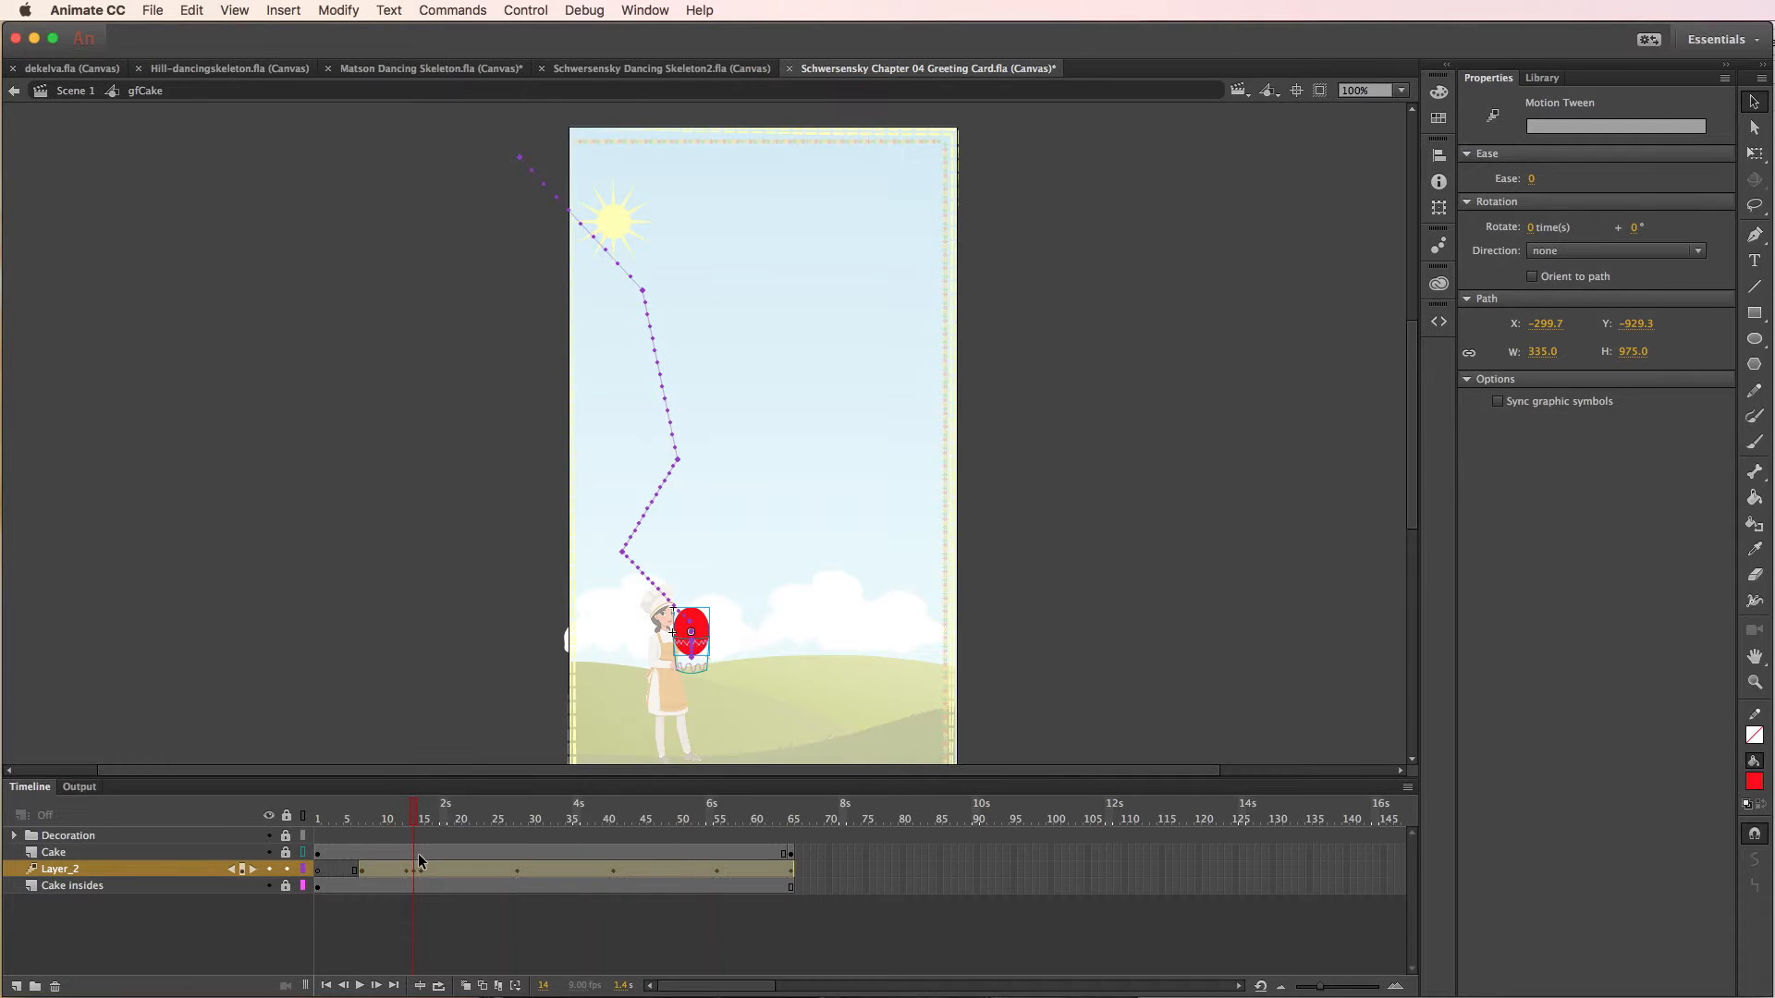
left_click(1394, 89)
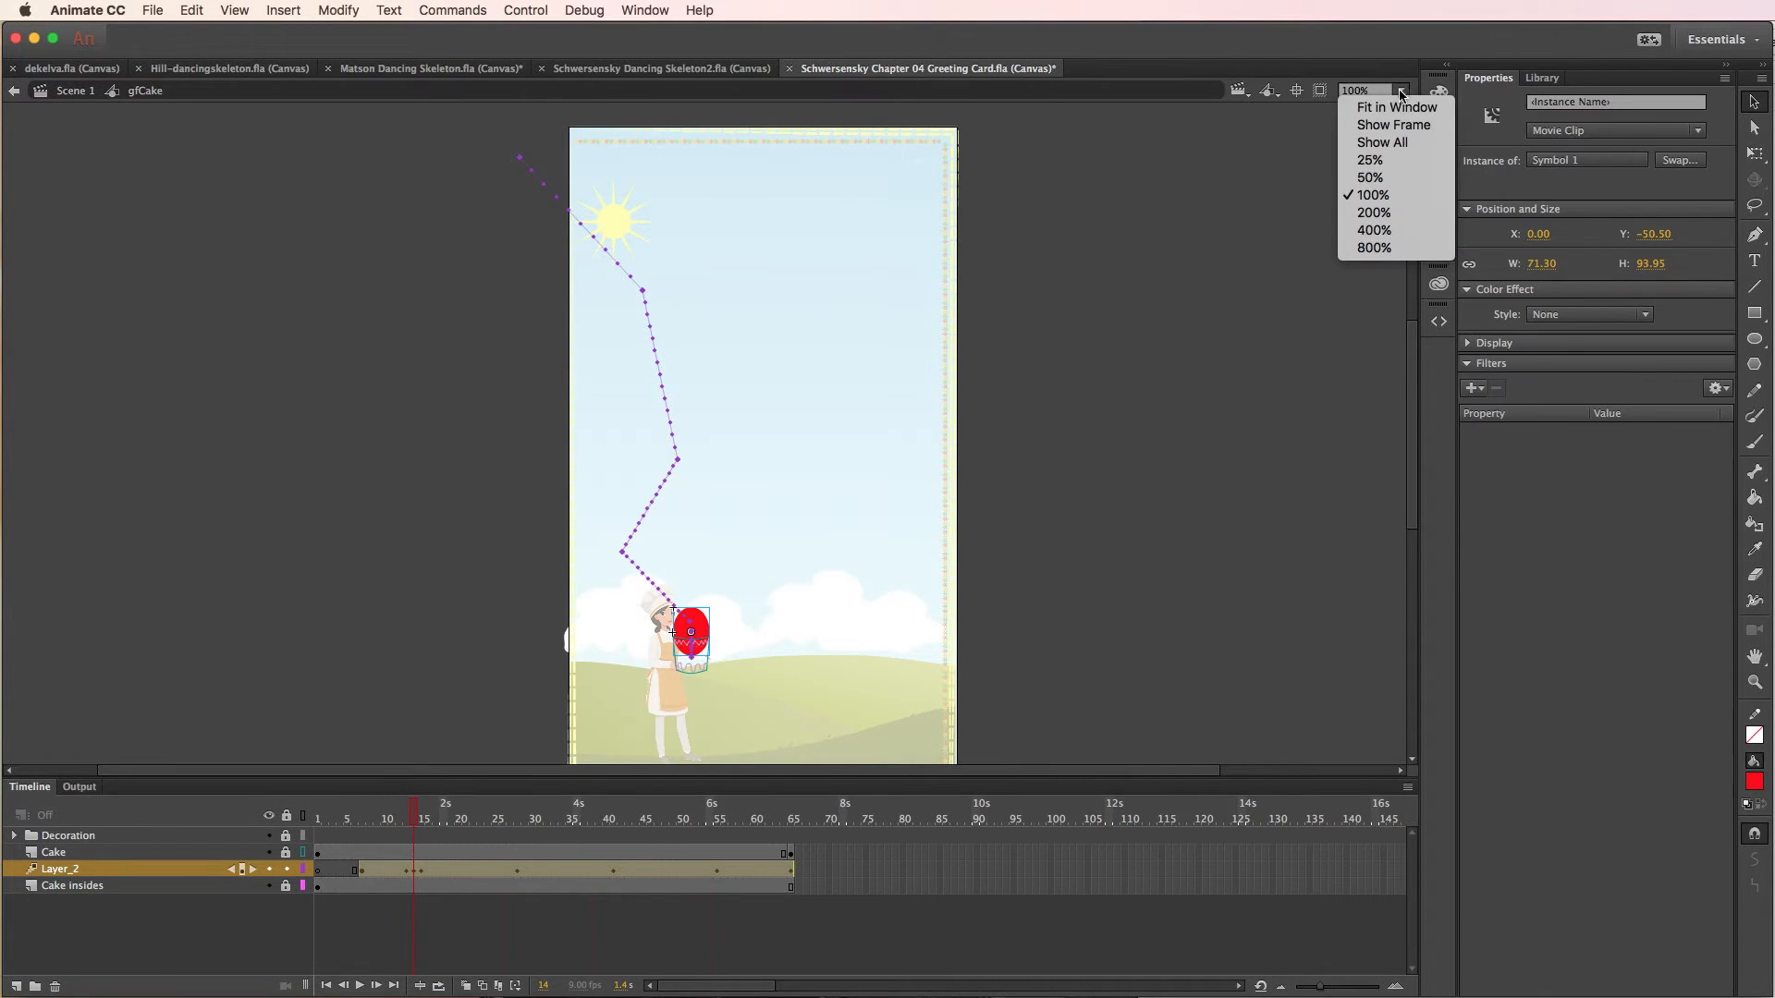
left_click(1364, 231)
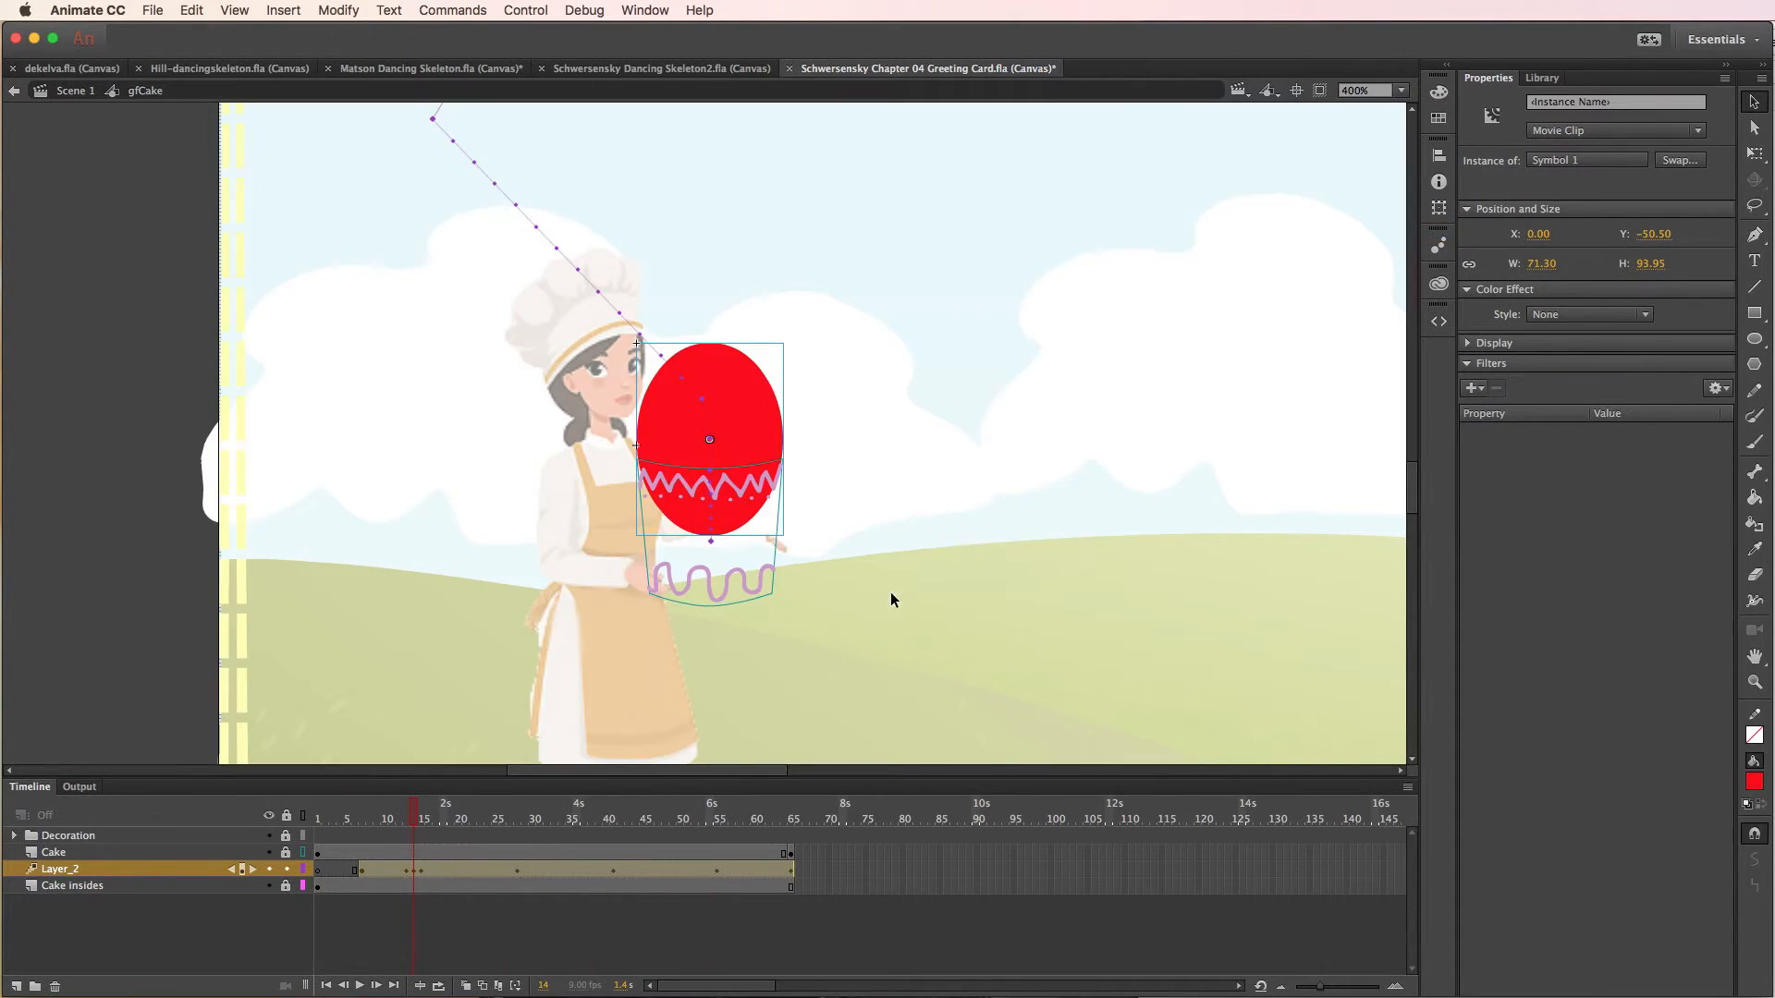
left_click(417, 870)
left_click(417, 871)
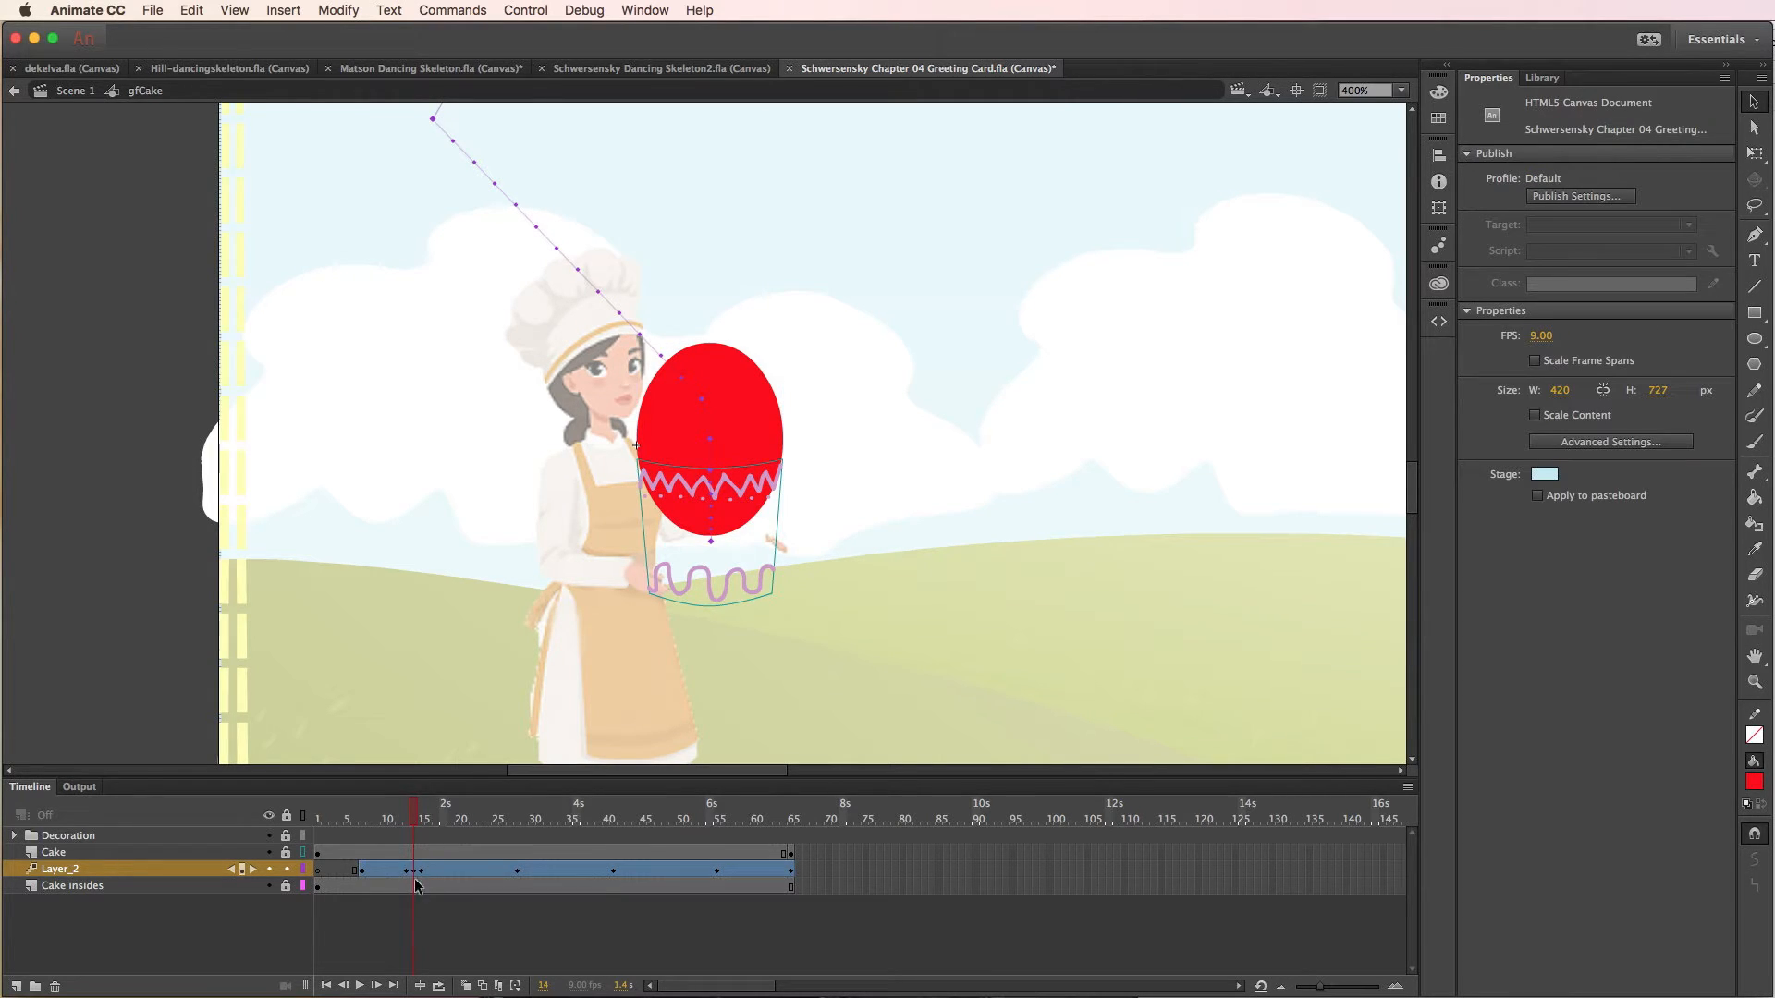
left_click(395, 819)
left_click_drag(395, 819, 444, 877)
left_click(415, 872)
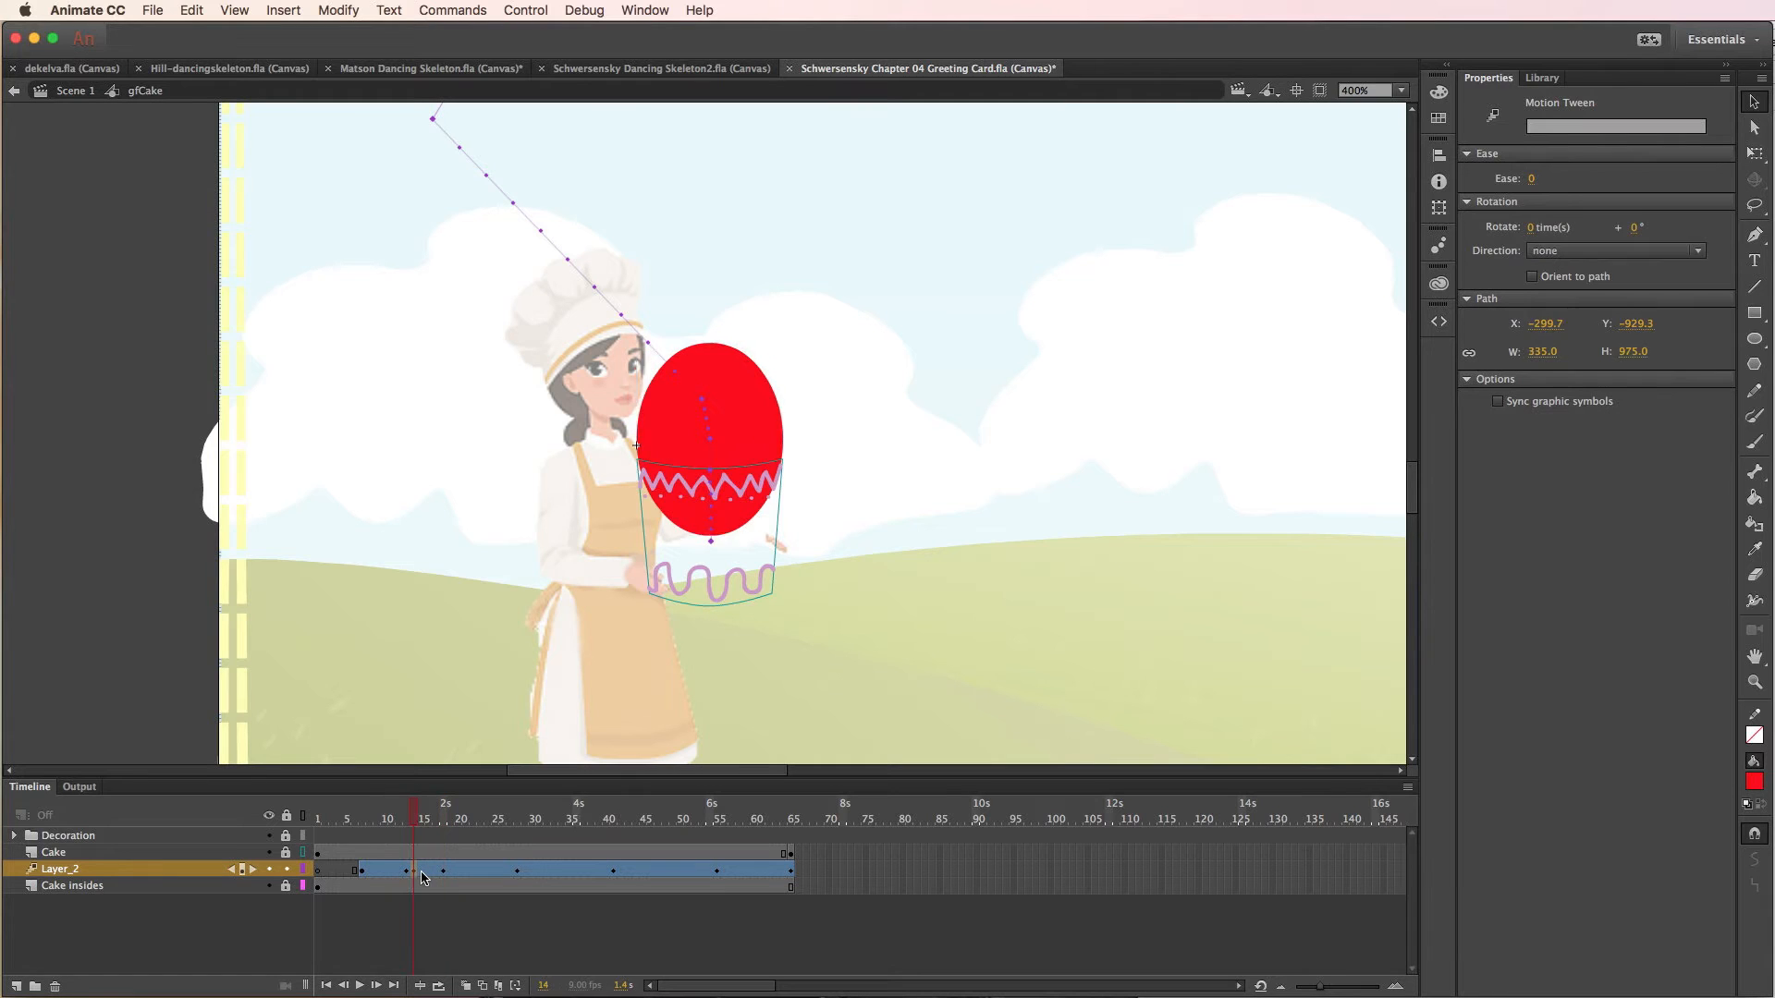
- At frame 15, stretch the balloon to about 103.2 high with Free Transform and skew its top to the left, making it about 80.9 wide
left_click(421, 872)
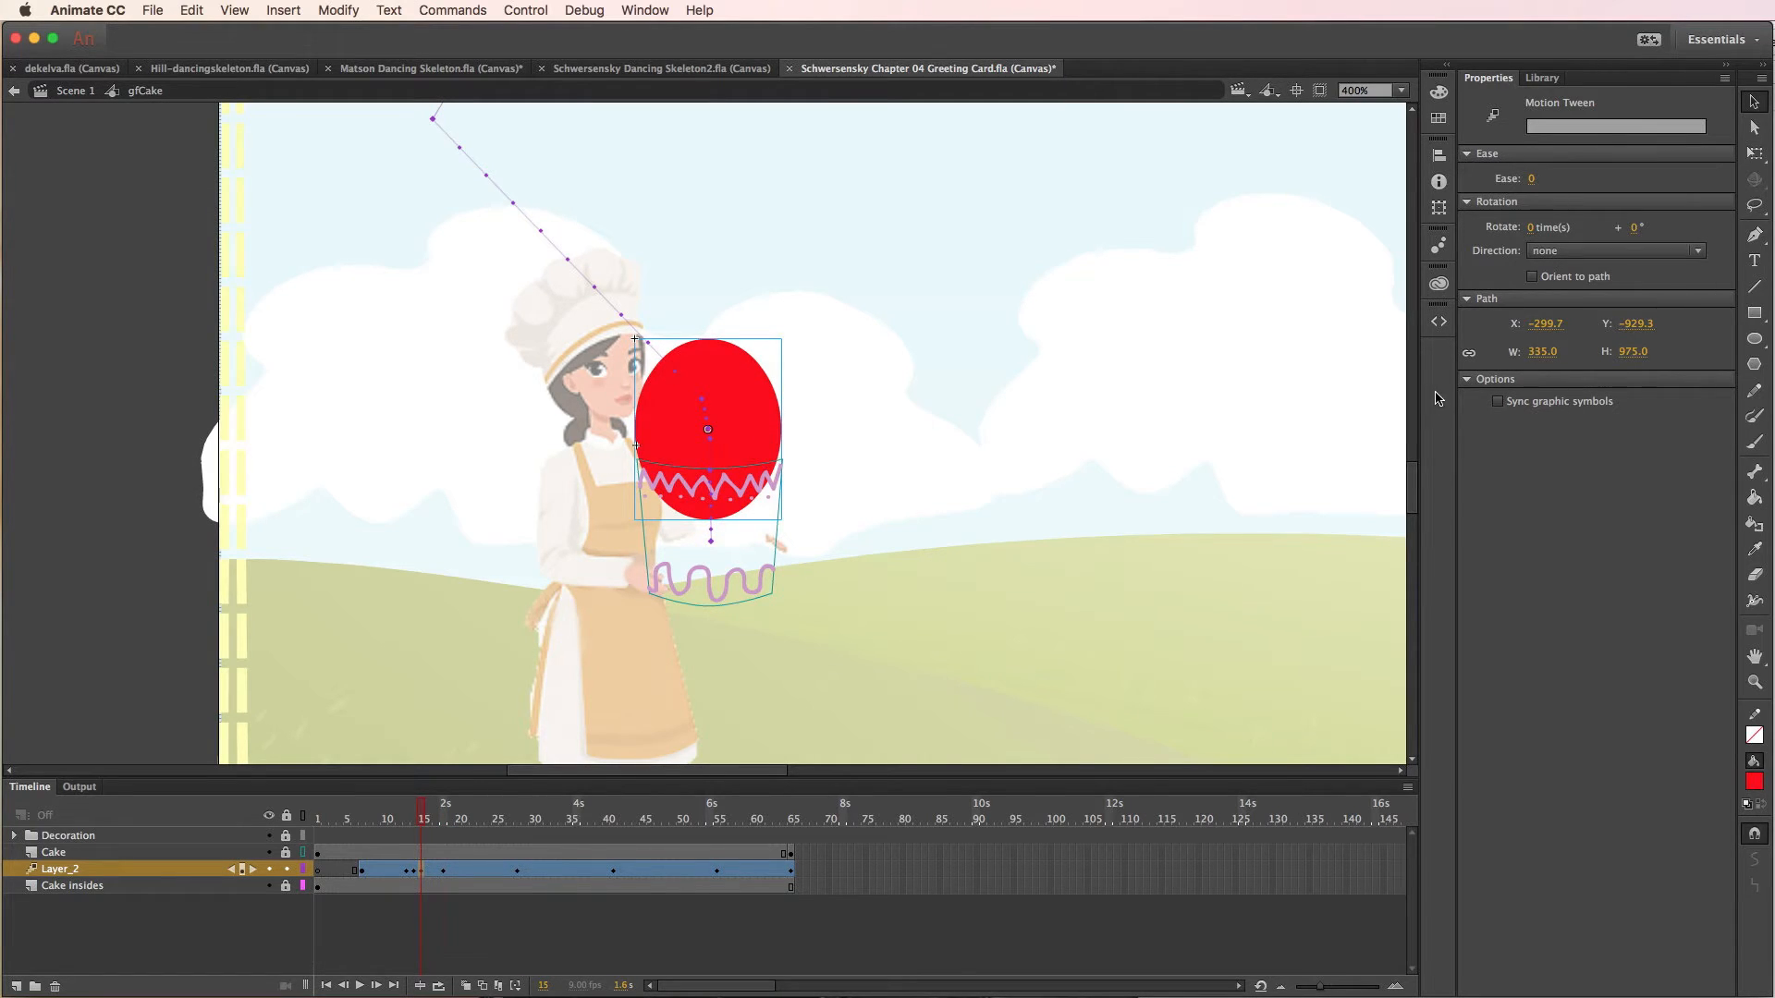
left_click(1754, 152)
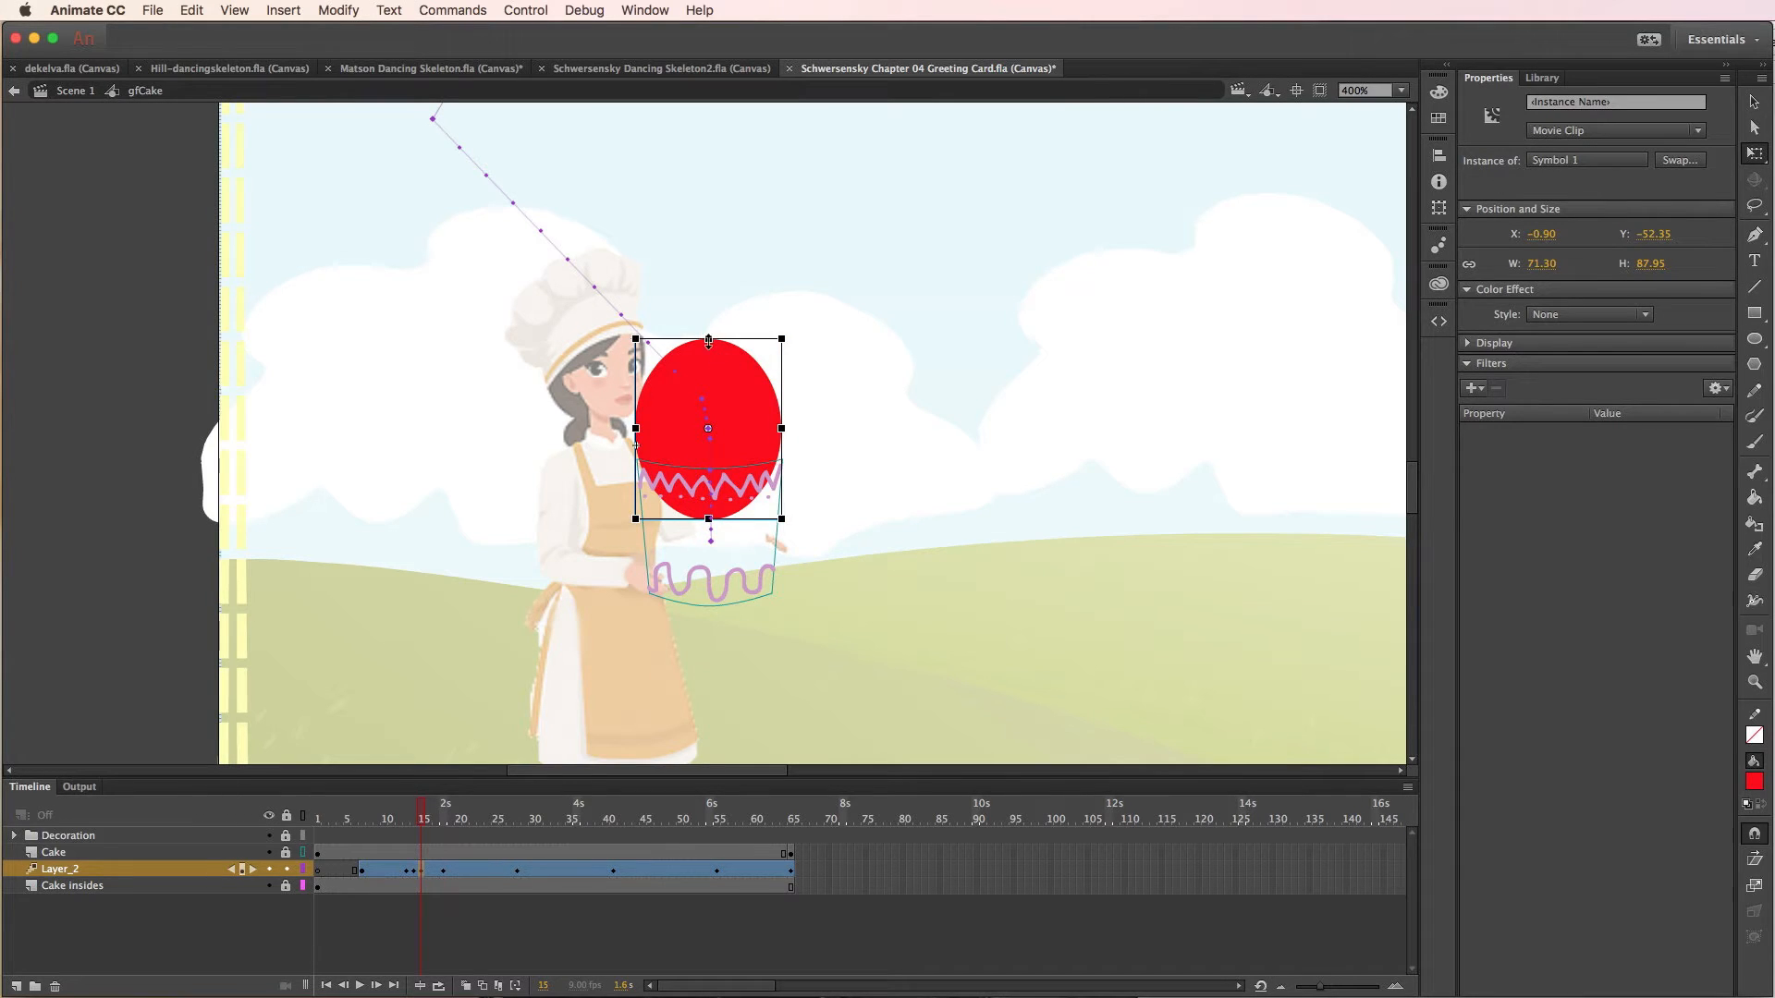
left_click_drag(708, 341, 709, 325)
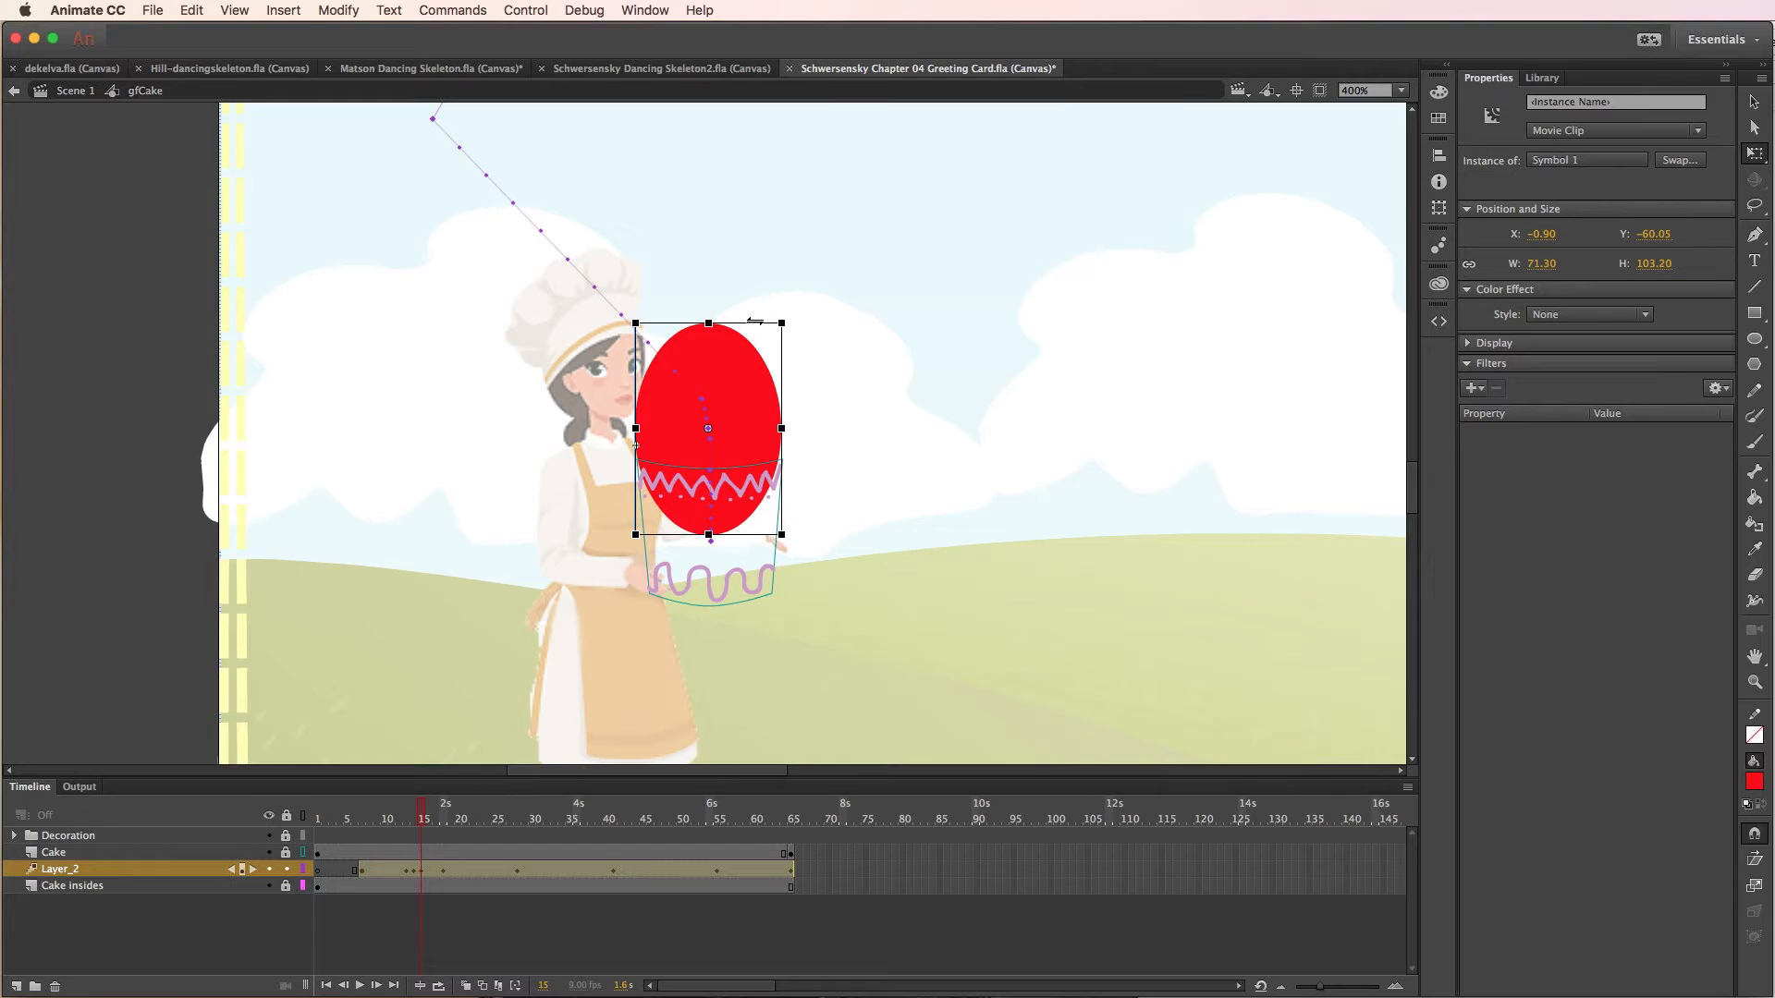
left_click_drag(751, 322, 742, 322)
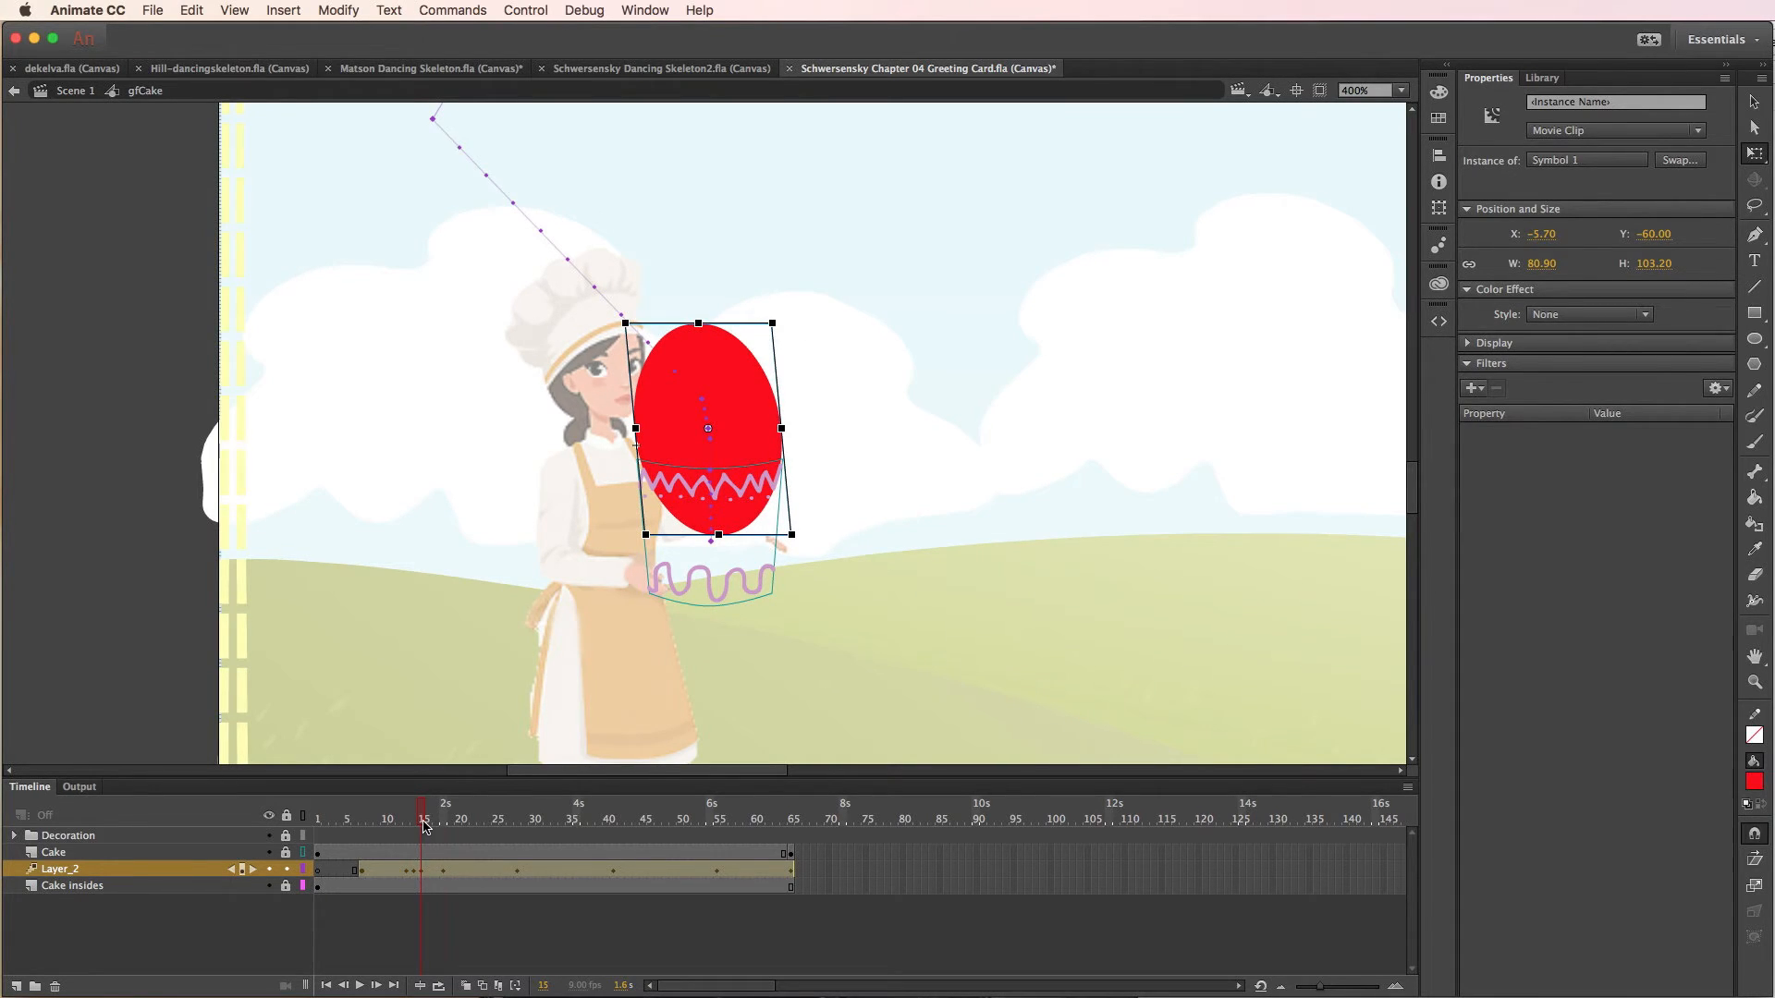
- At frame 16, skew the balloon's top slightly to the right with Free Transform so it wobbles the opposite way
left_click_drag(423, 825, 436, 825)
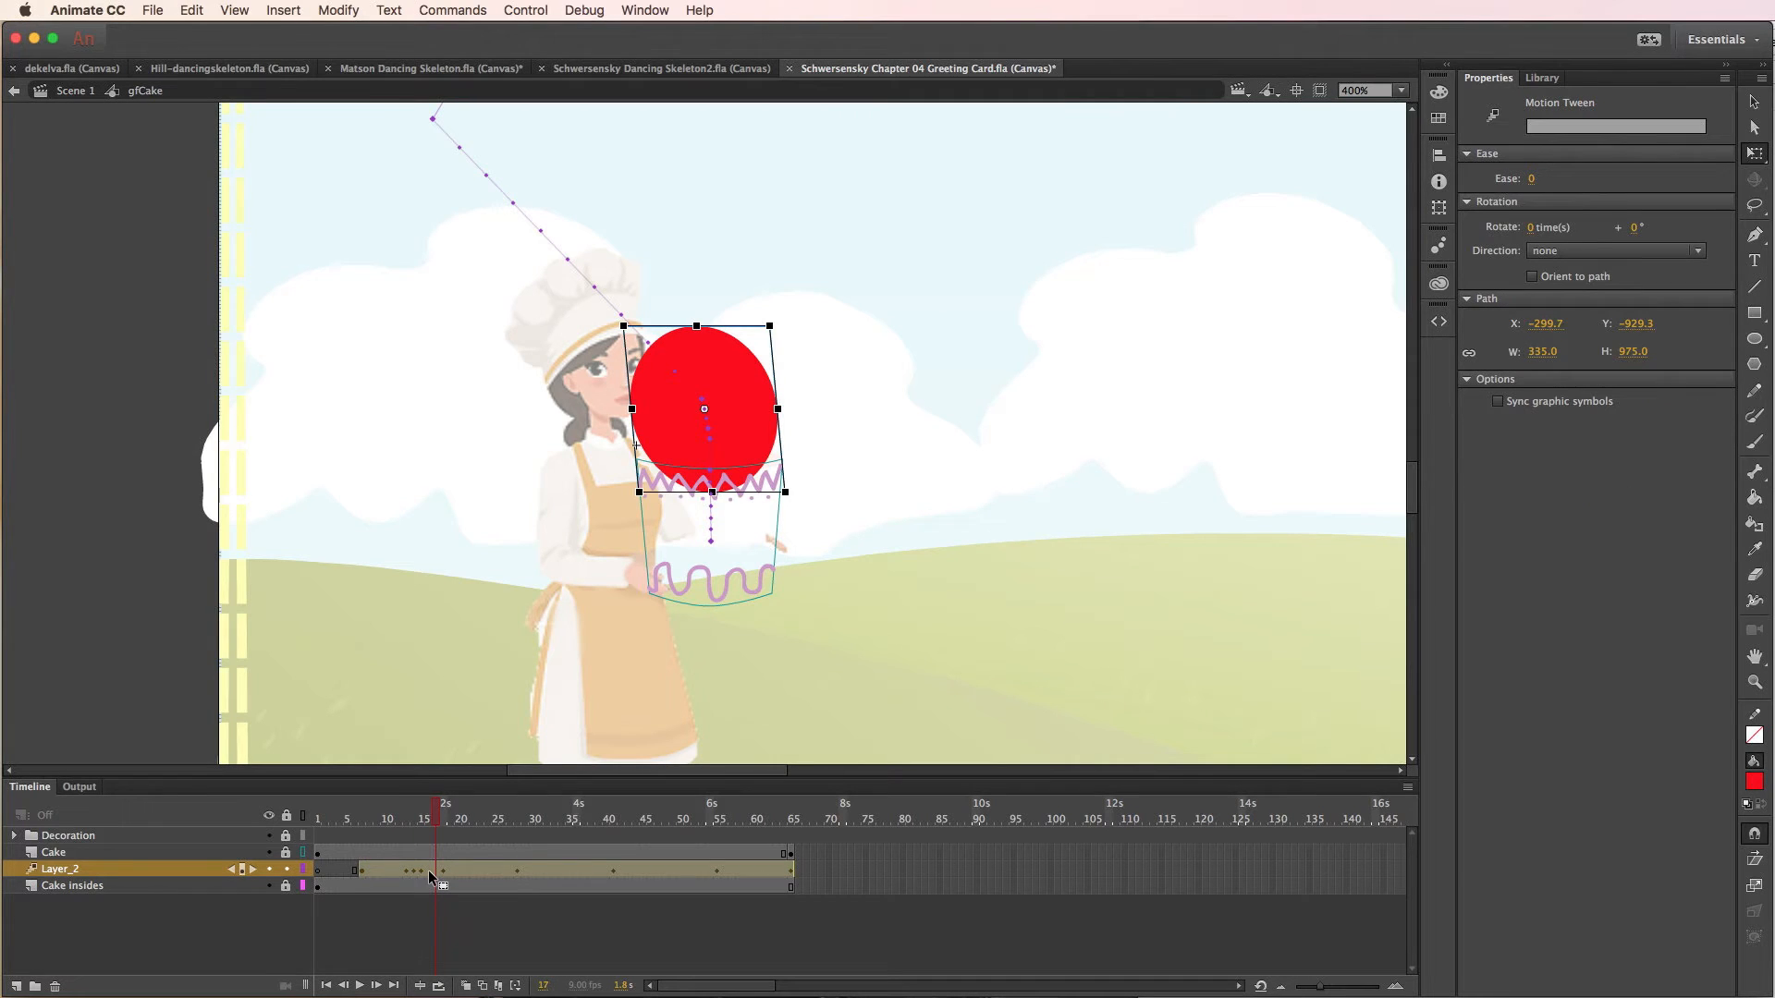
left_click(427, 872)
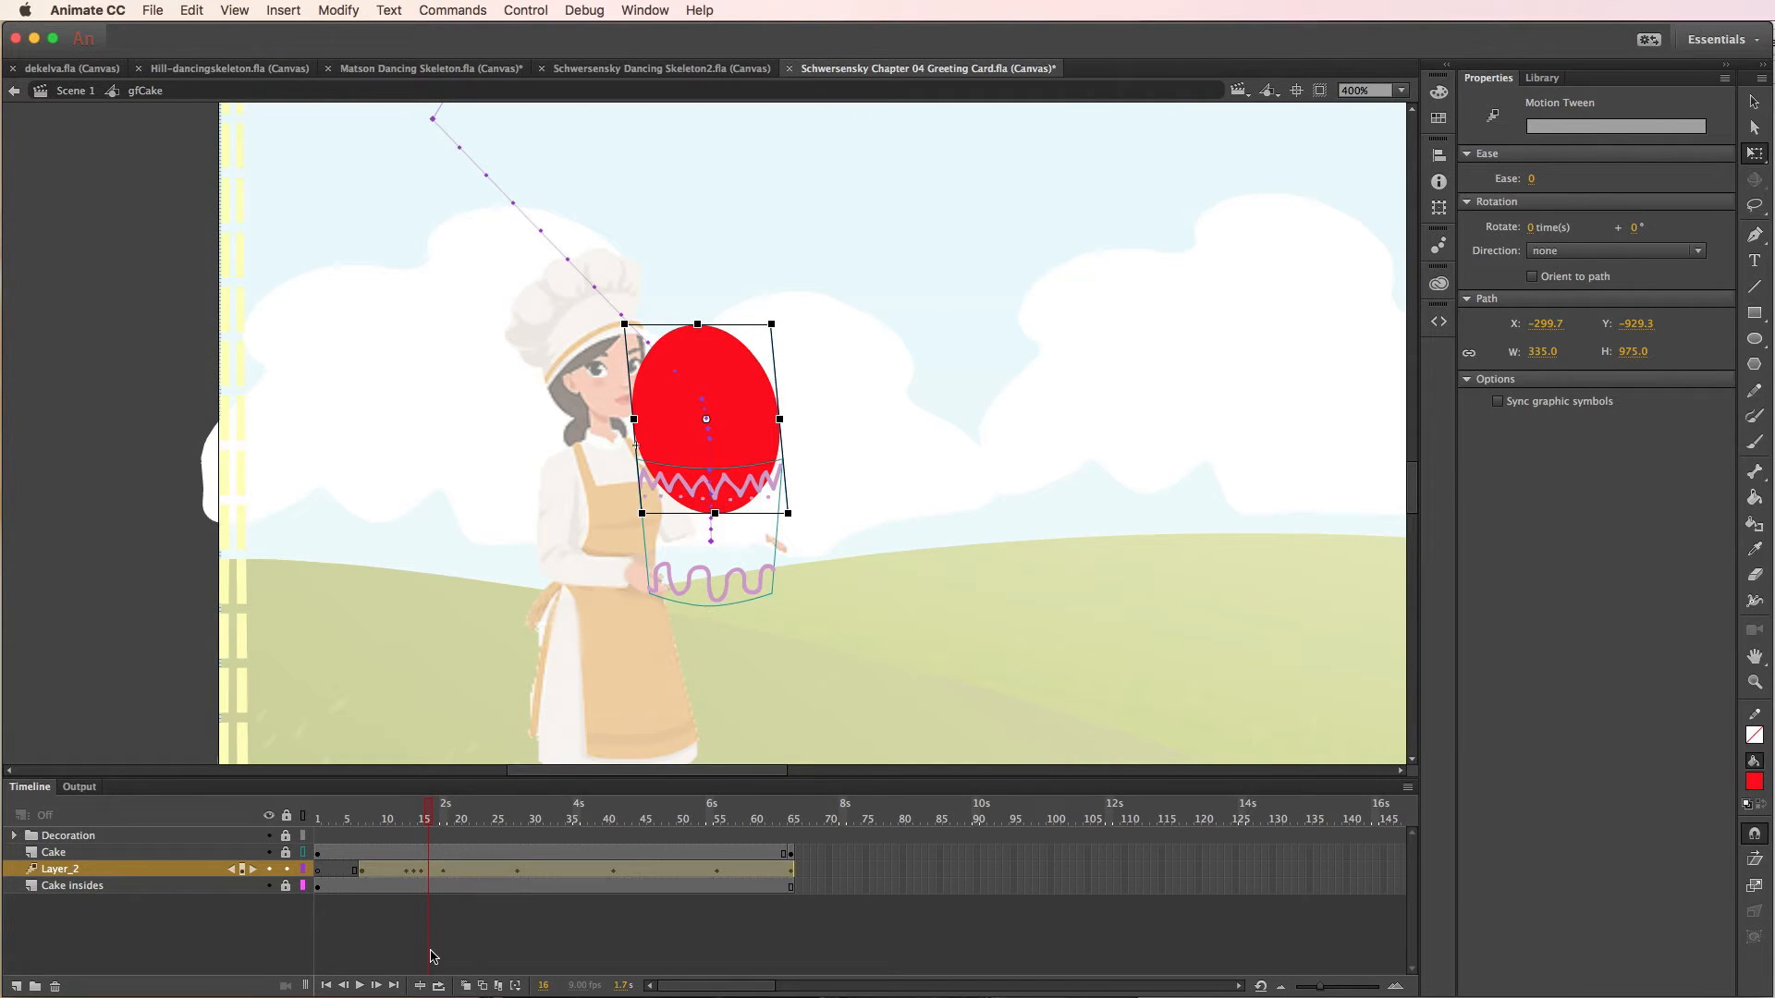
left_click(431, 873)
left_click(430, 874)
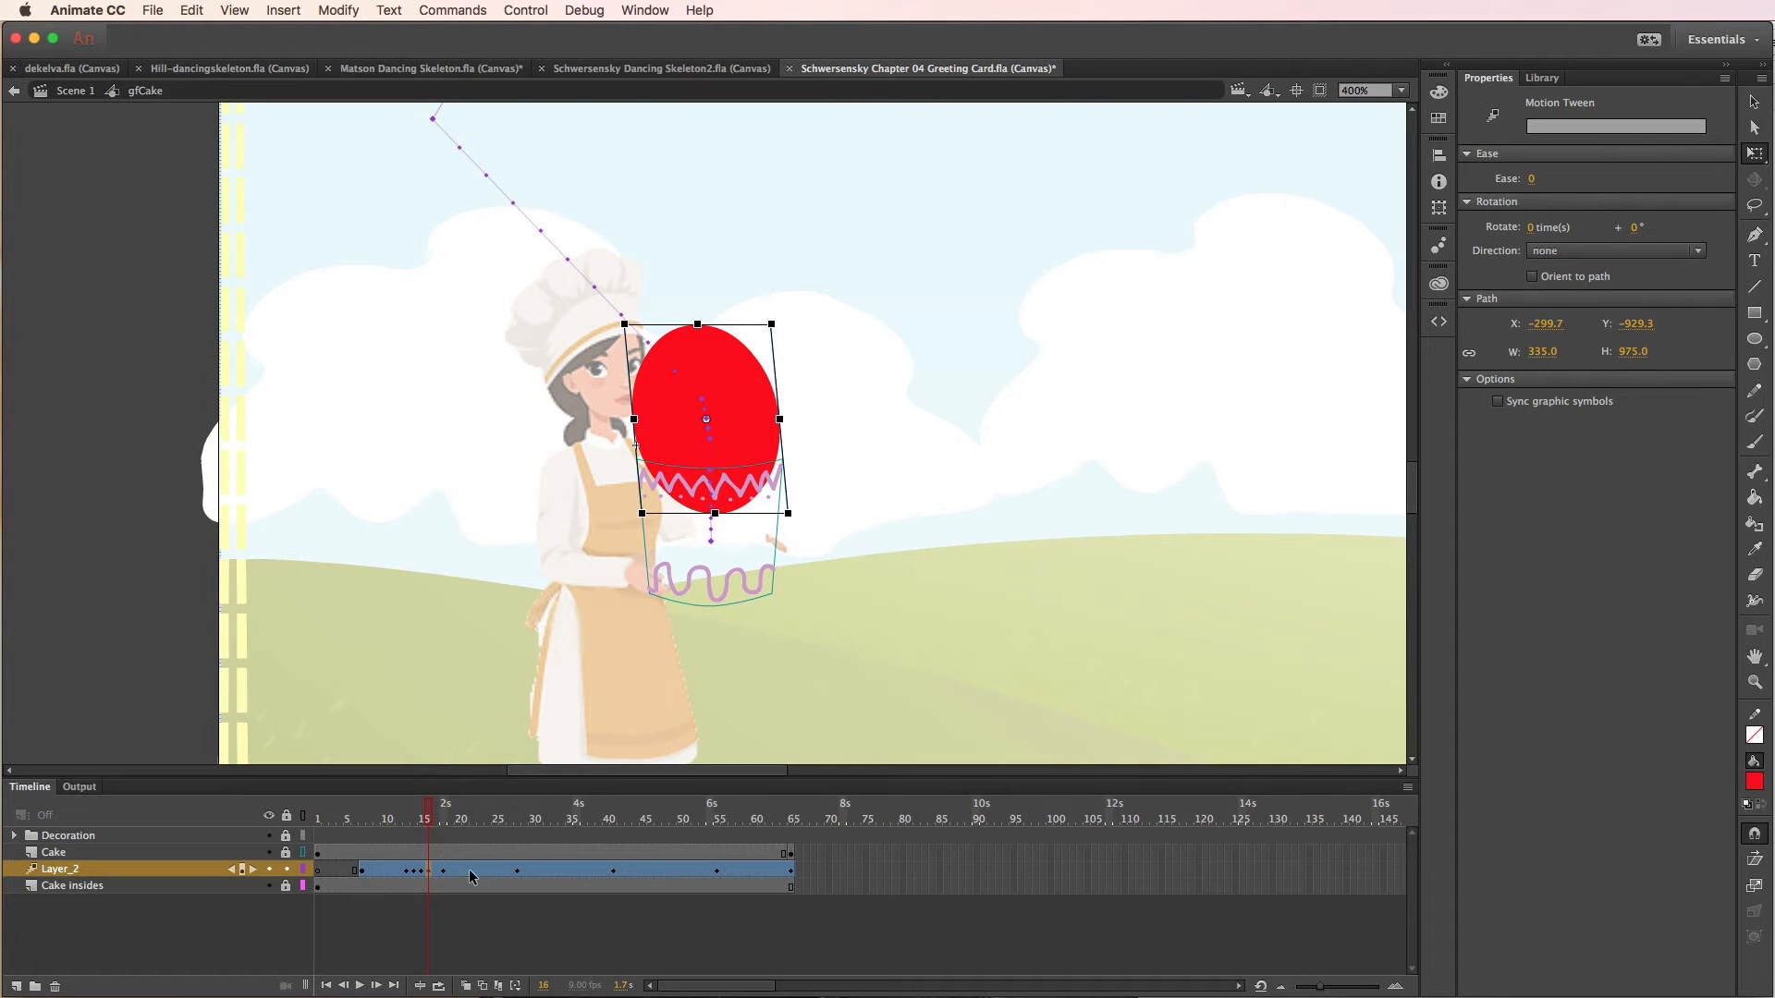
left_click(737, 321)
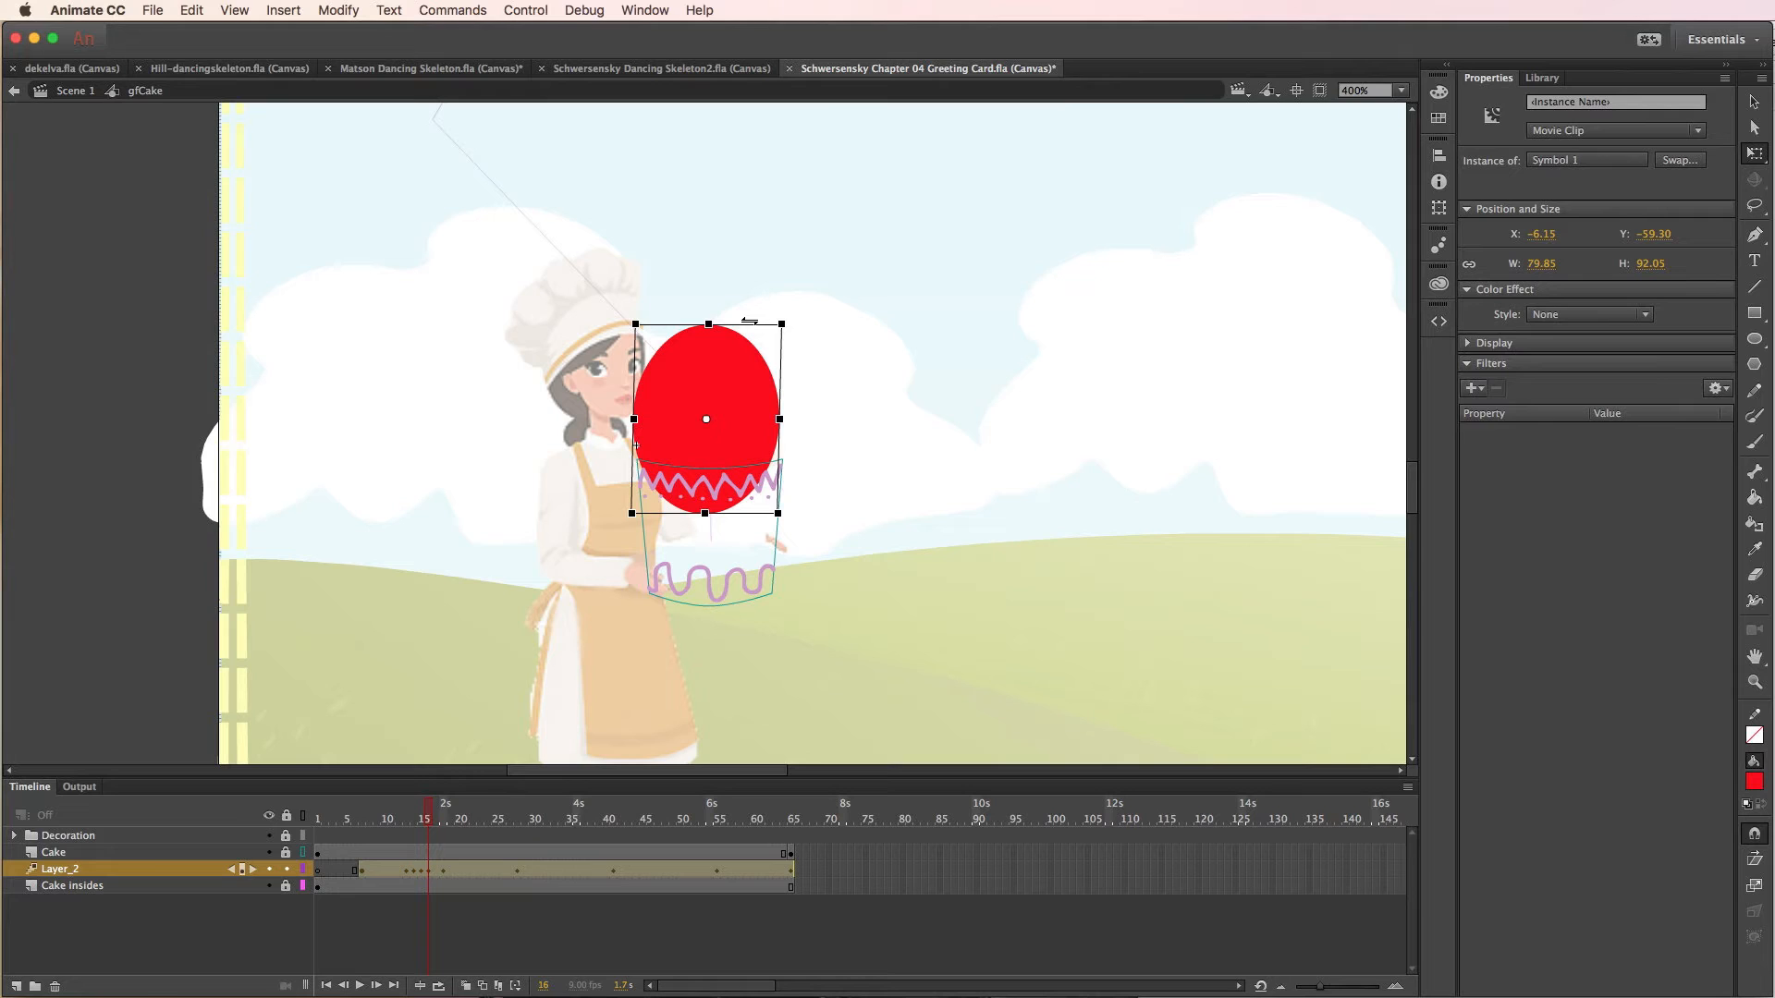
left_click_drag(750, 321, 749, 321)
left_click_drag(755, 389, 759, 408)
- At frame 13, skew the balloon's top slightly to the left and narrow it to about 70.75 wide
mouse_move(430, 816)
left_mouse_down()
mouse_move(408, 823)
mouse_move(463, 823)
mouse_move(413, 825)
left_mouse_up()
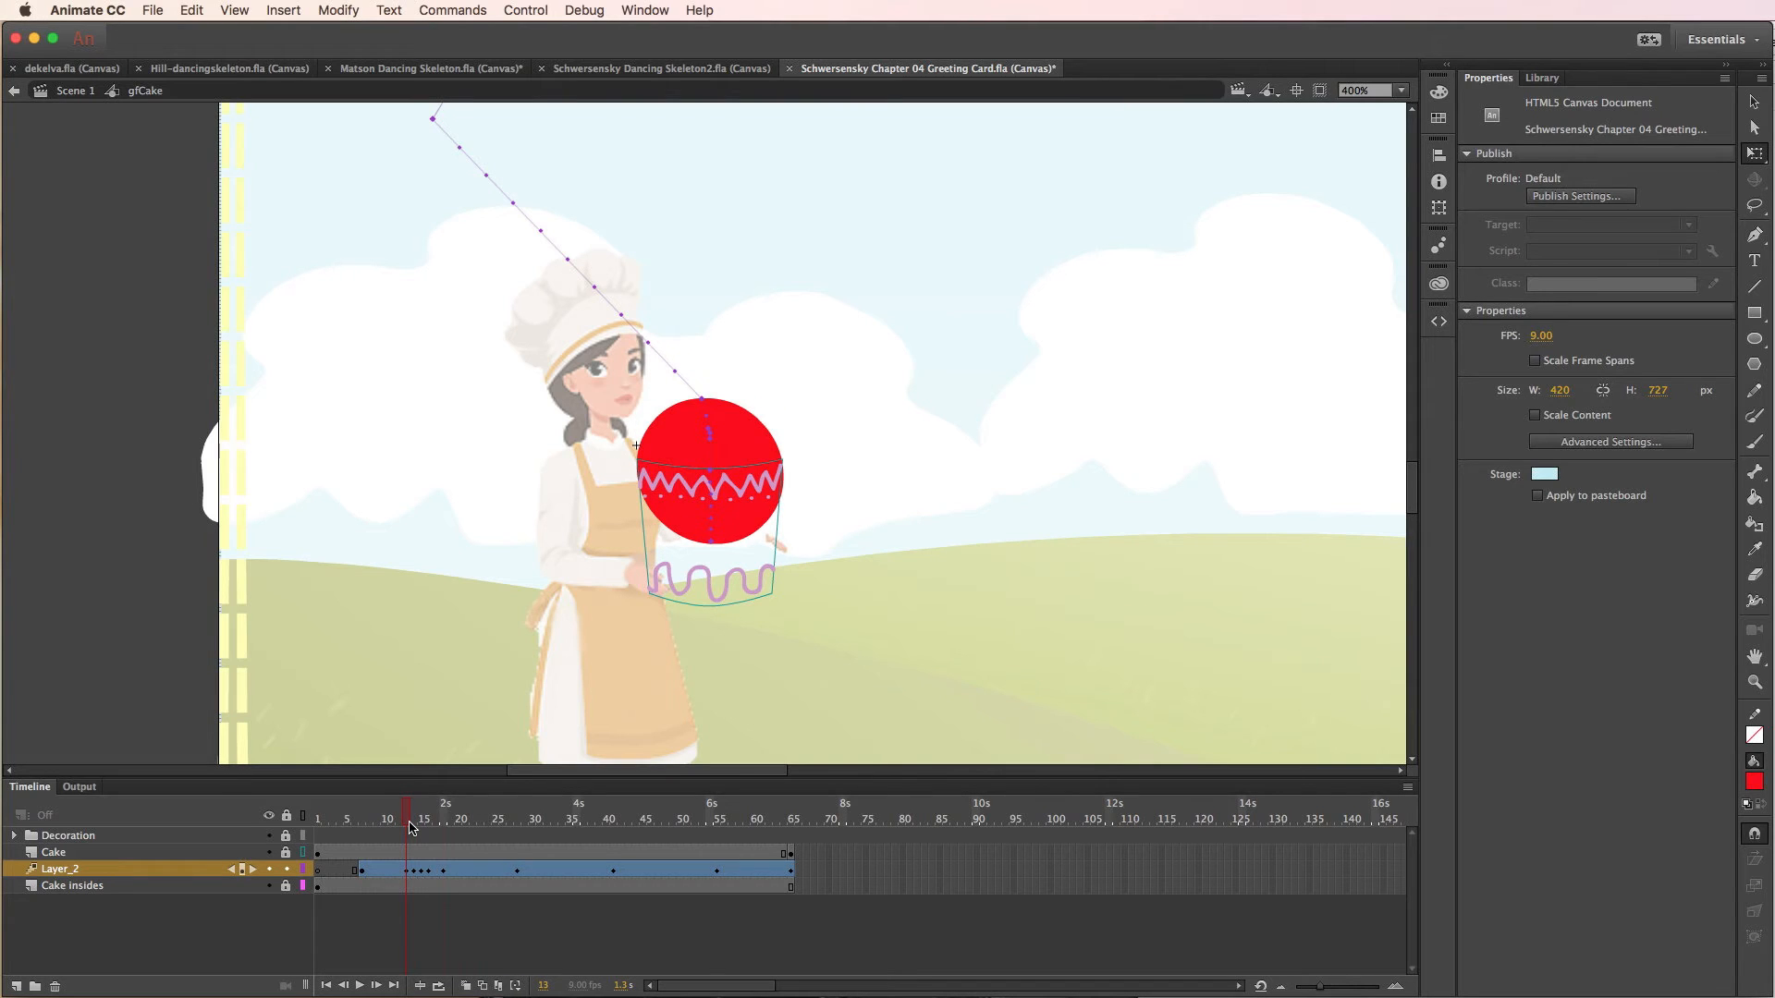
left_click(723, 441)
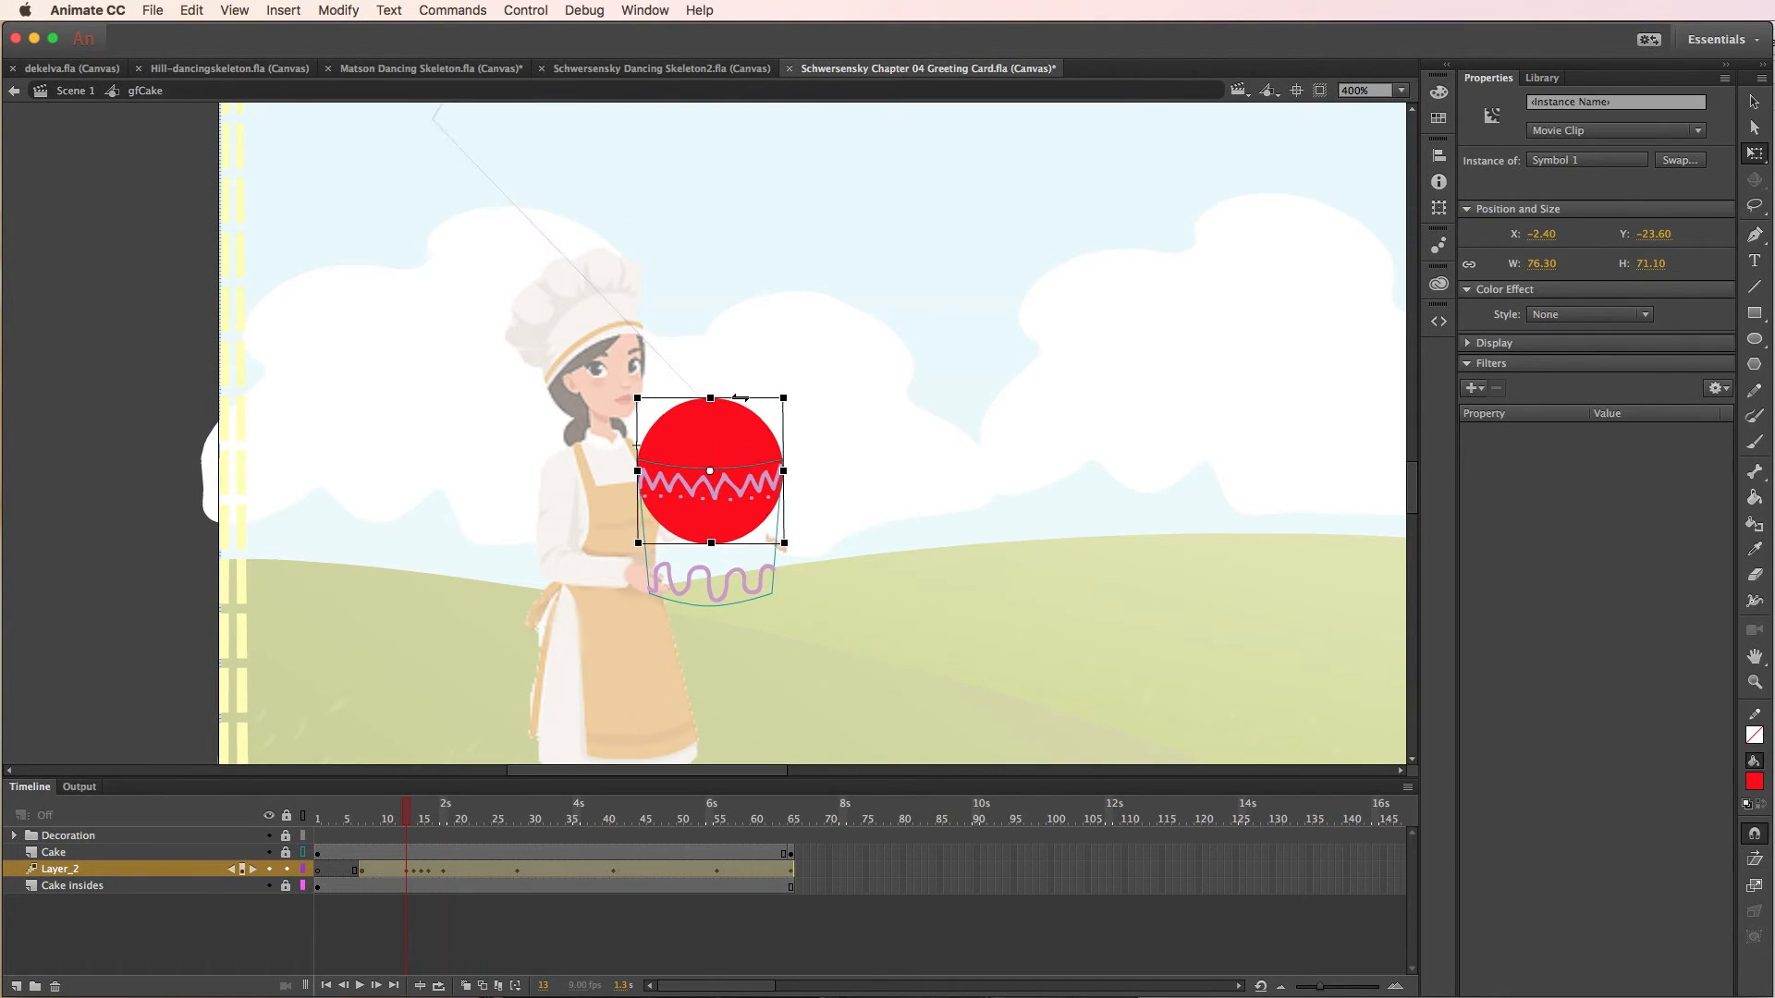
left_click_drag(740, 398, 737, 398)
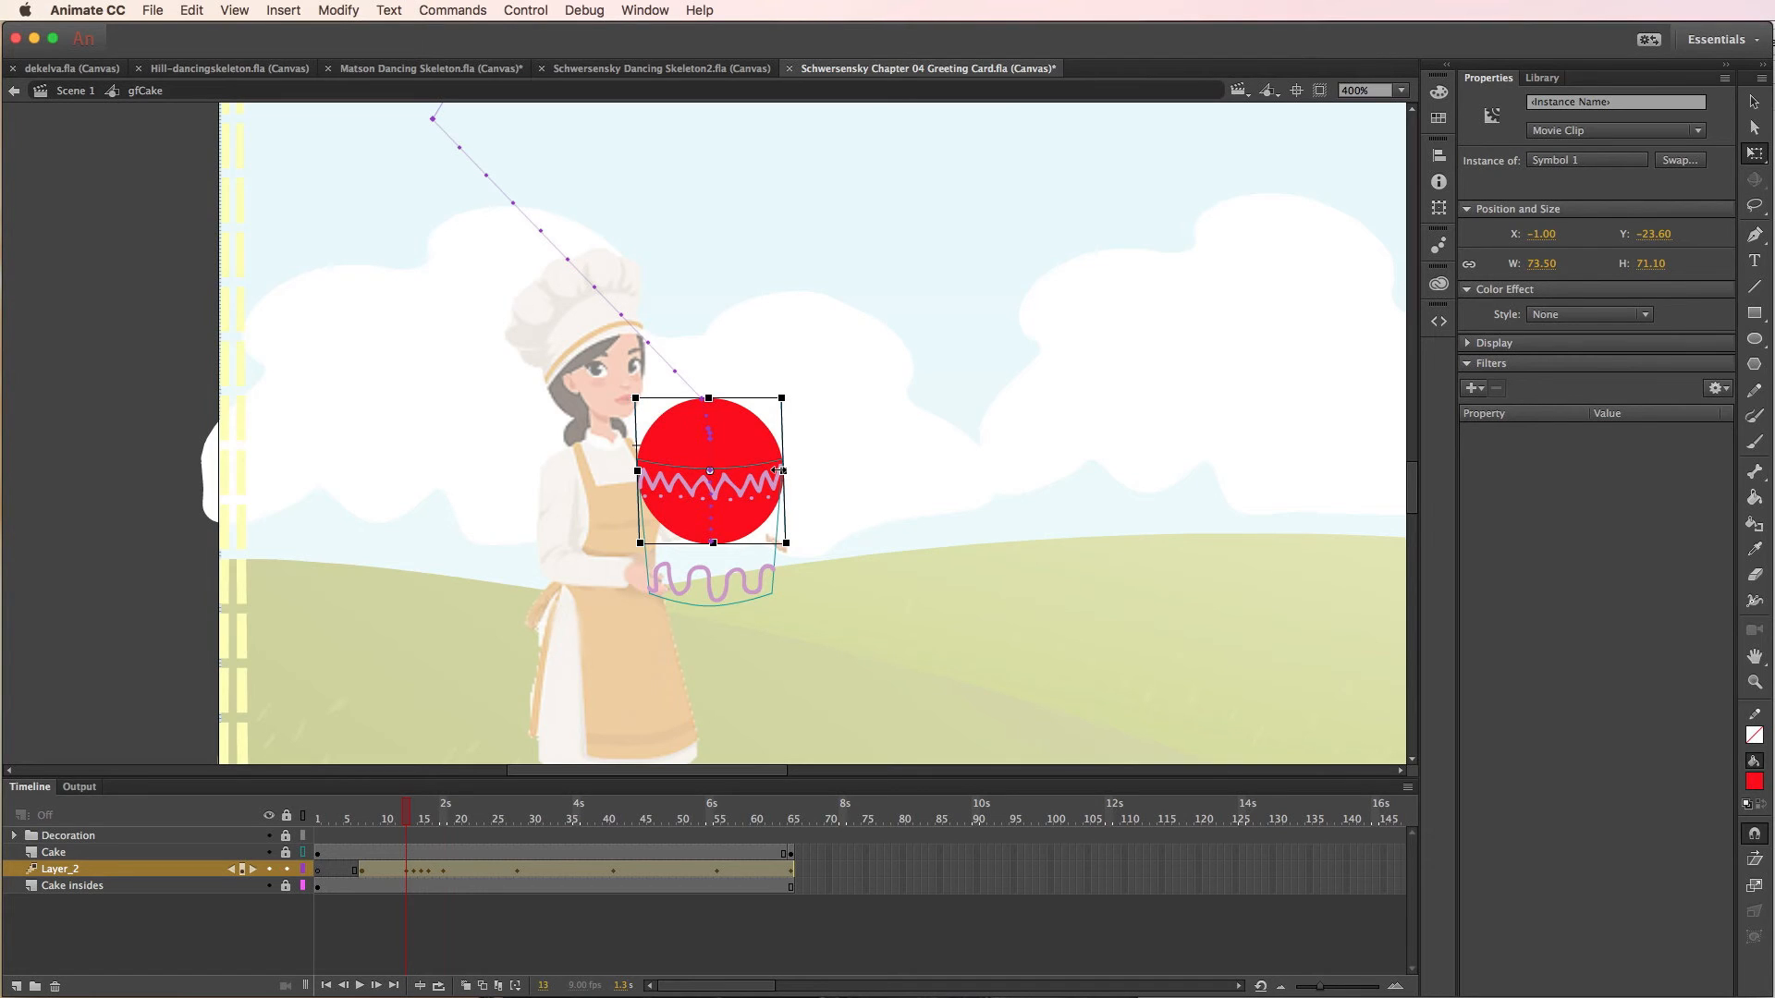
left_click_drag(778, 471, 782, 471)
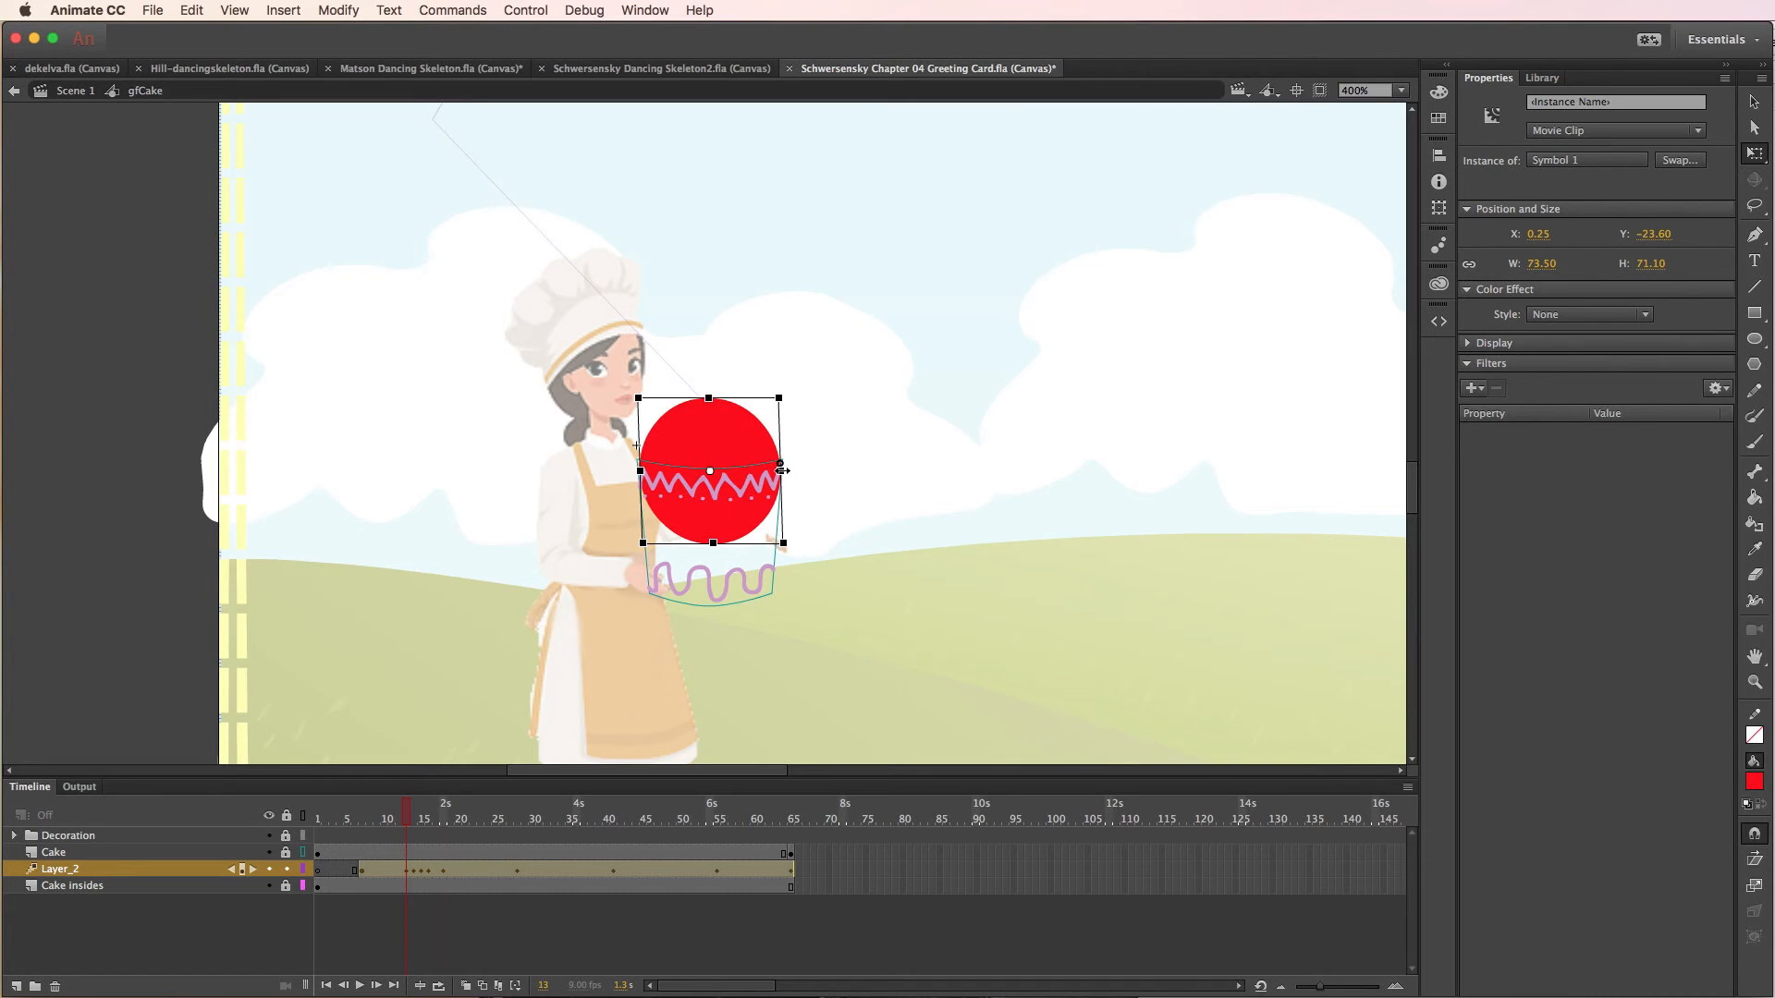
- Scrub through the balloon's wobble up to frame 30 and test the animation in the browser
left_click(417, 813)
left_click_drag(417, 813, 533, 813)
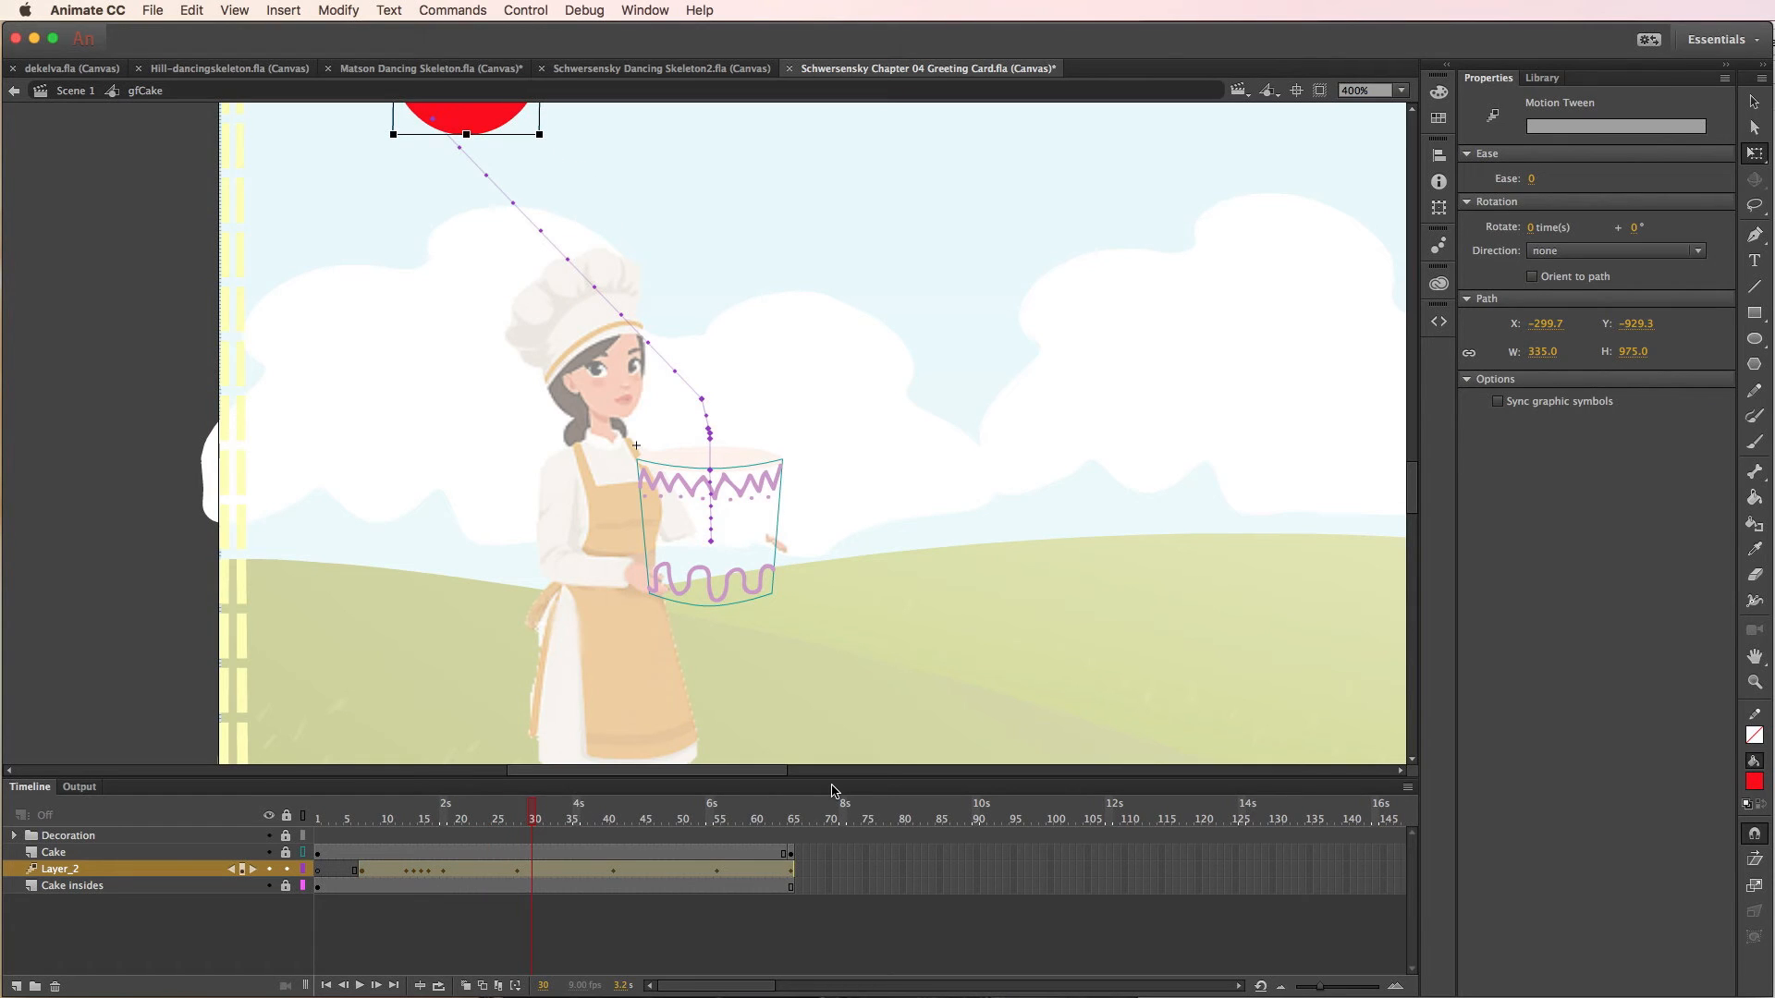
key("super+Return")
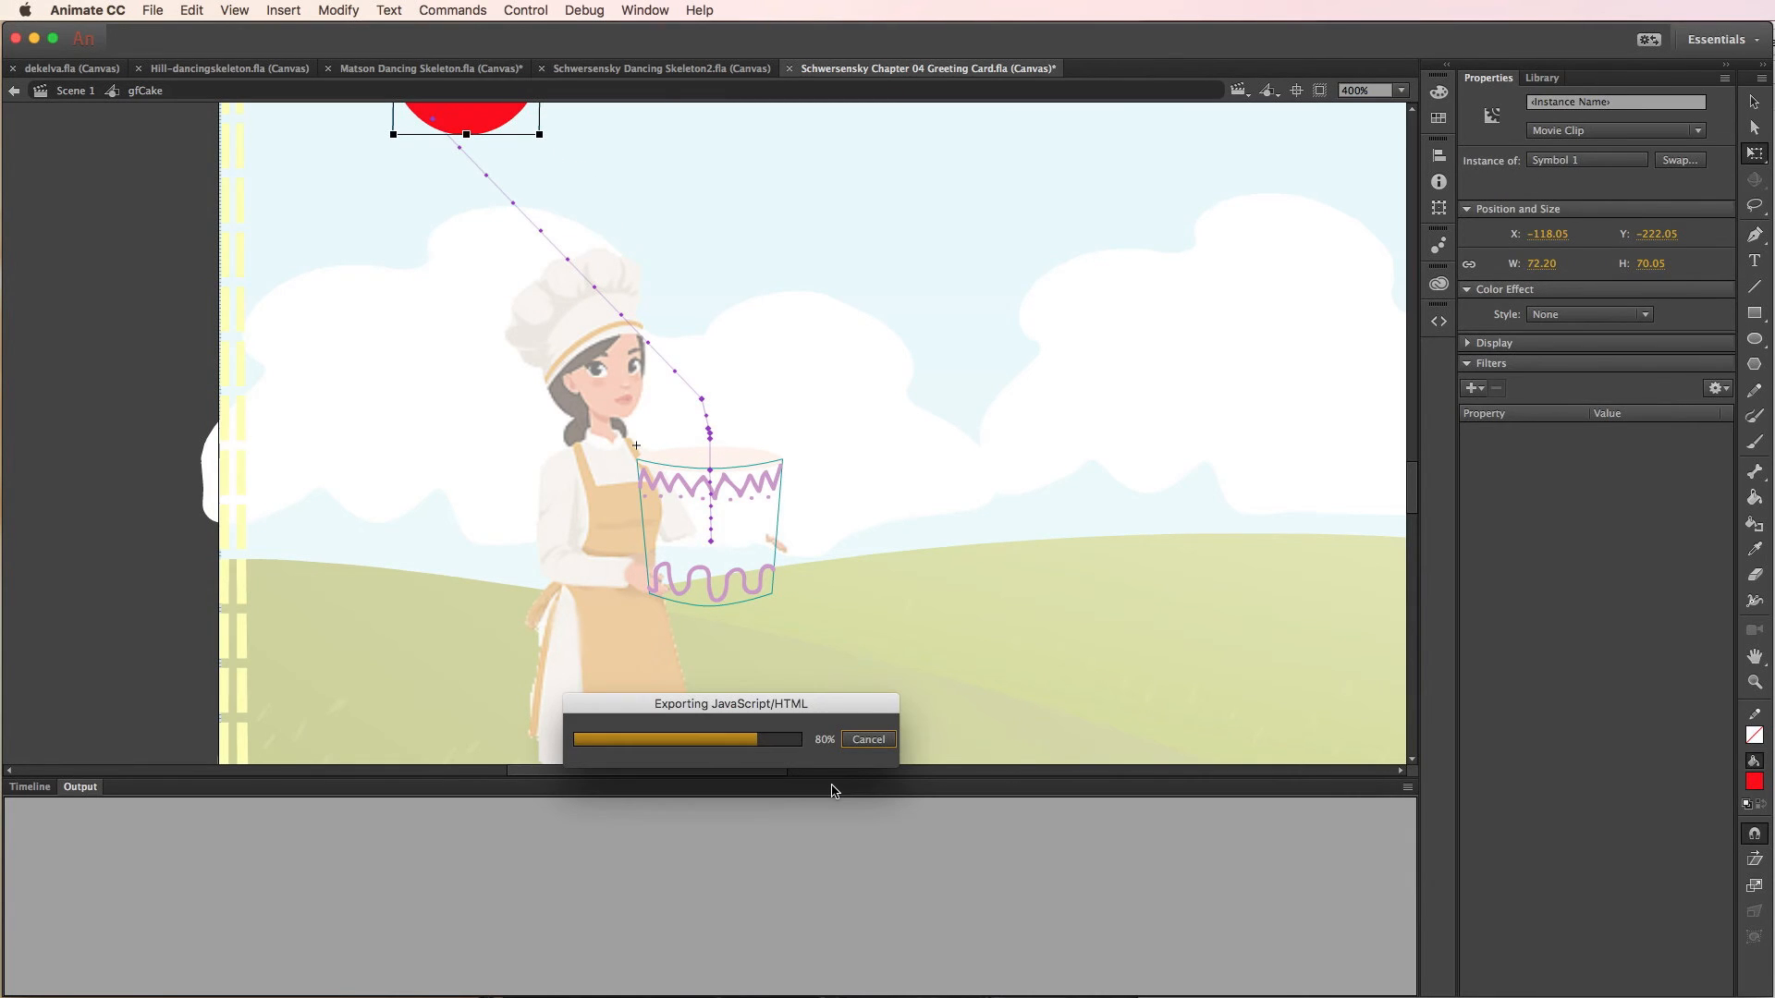